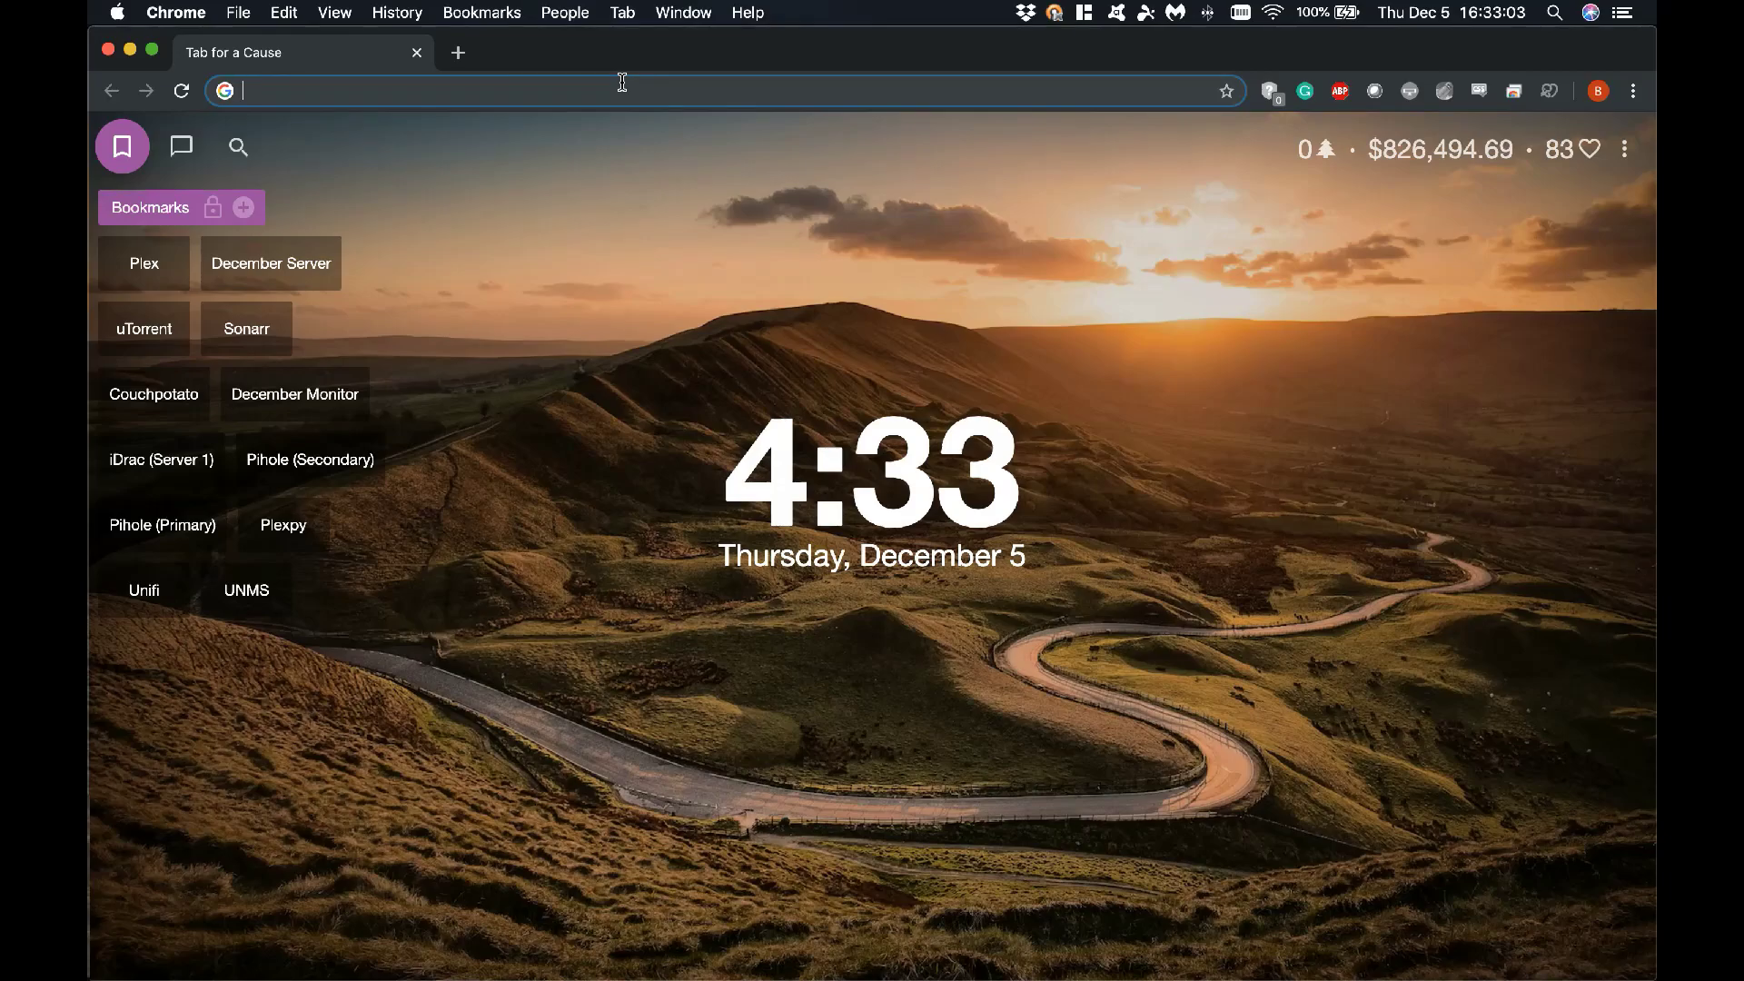
Search 'download raspian' and open raspberrypi.org's Raspbian page, scrolling down to the image download cards
type("download ras")
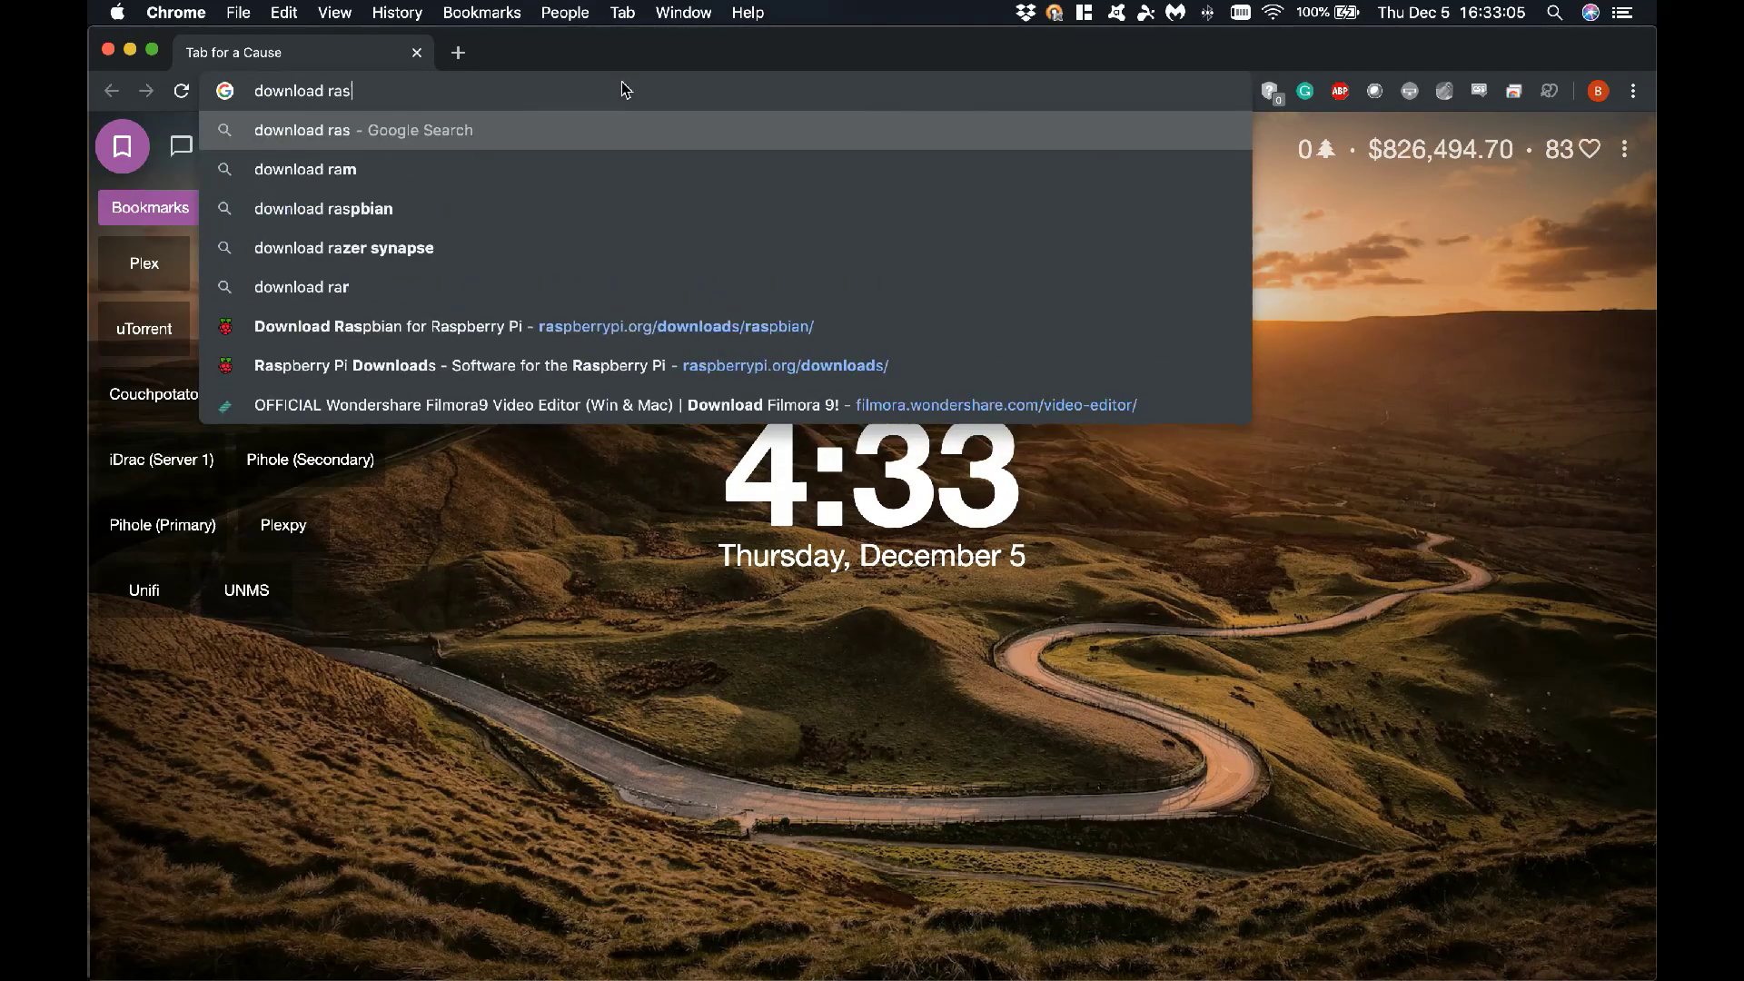
type("pian")
key("Return")
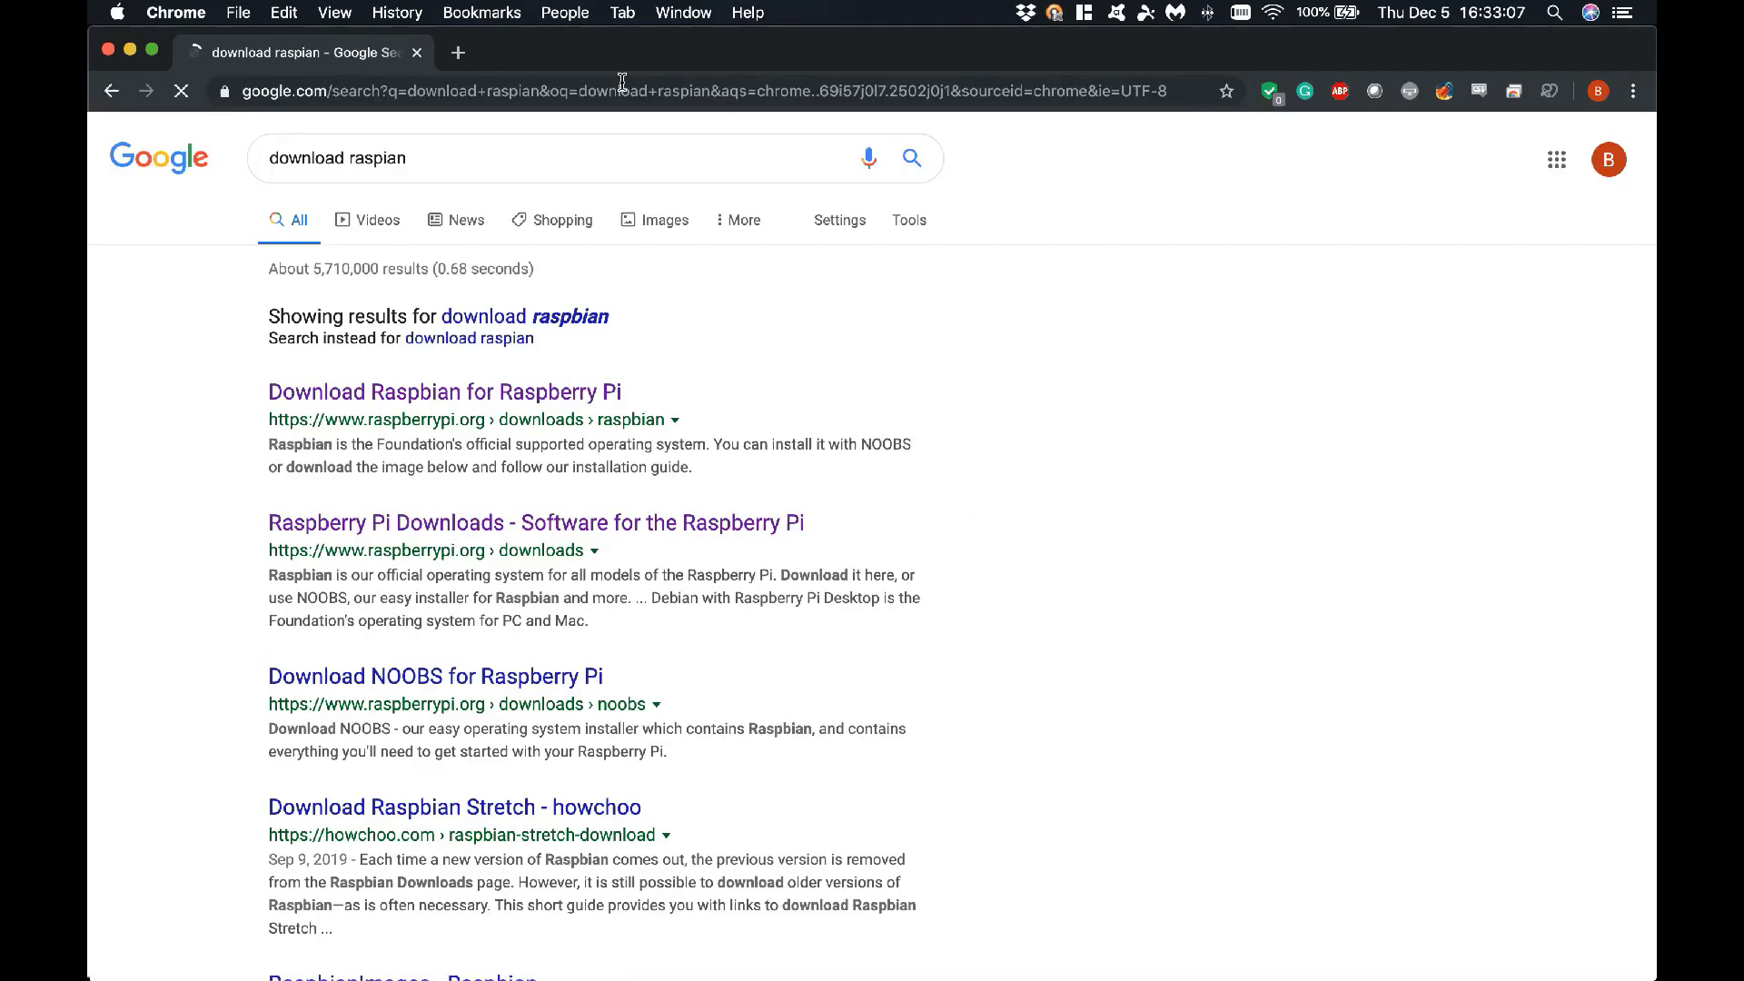
left_click(472, 397)
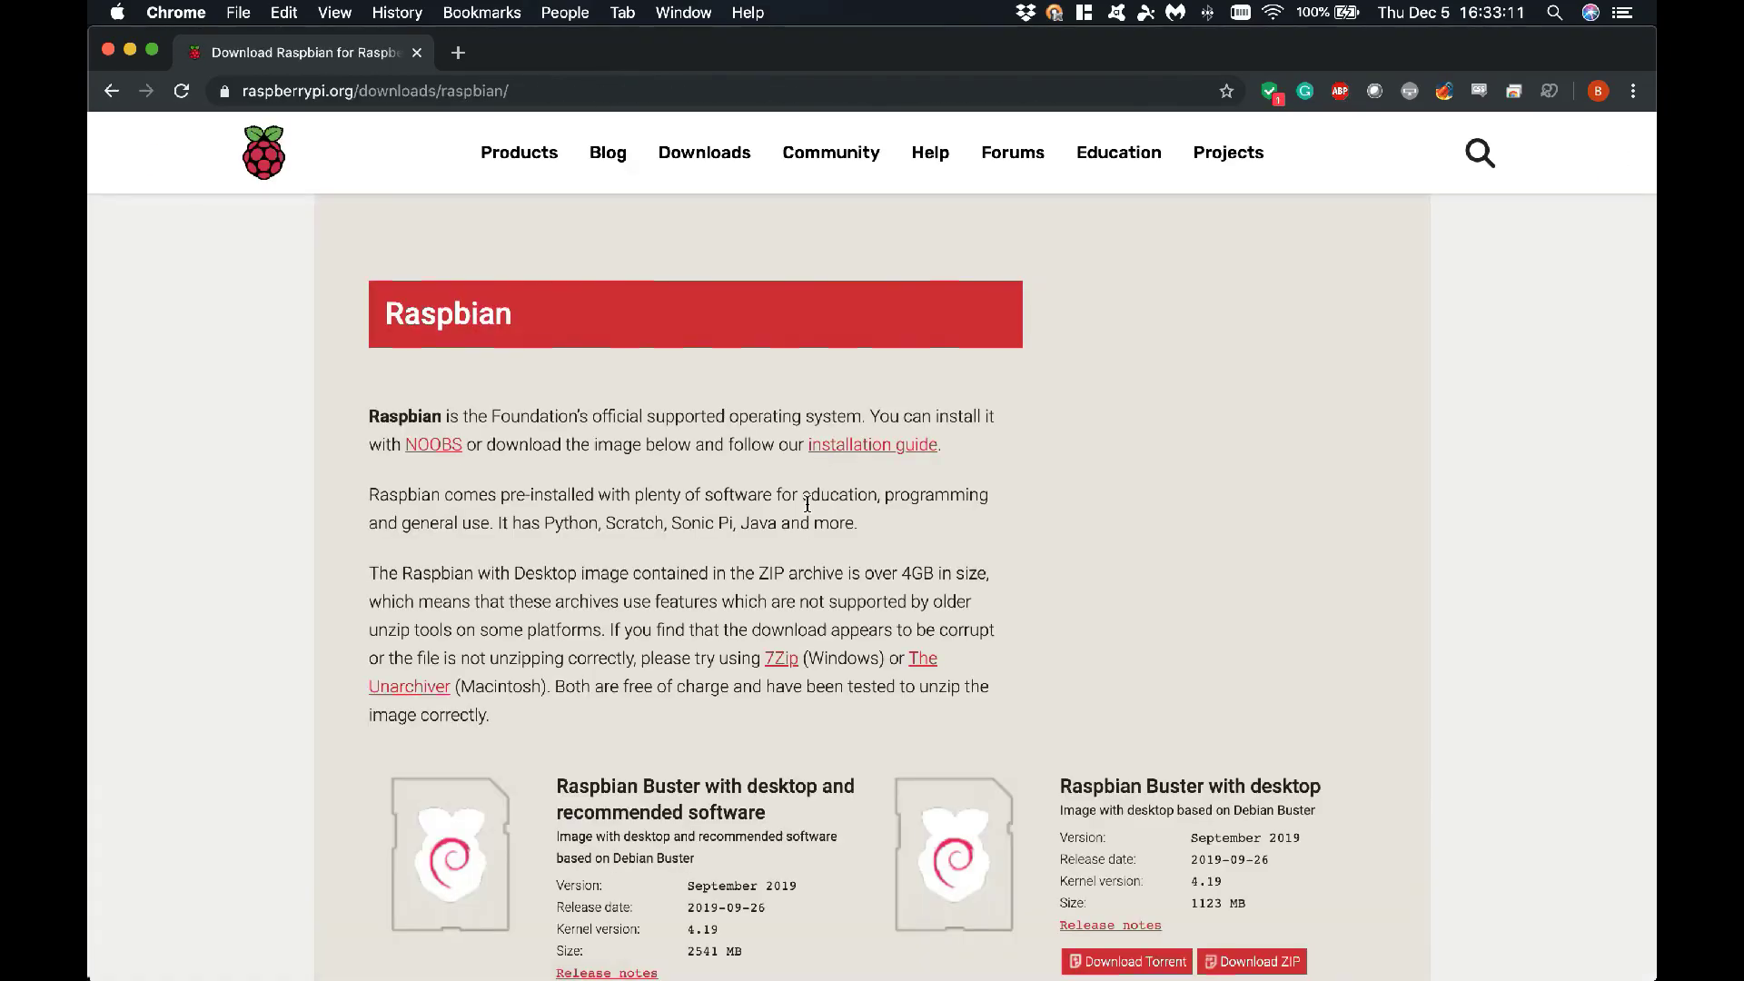
scroll(922, 668, "down", 5)
scroll(923, 668, "up", 5)
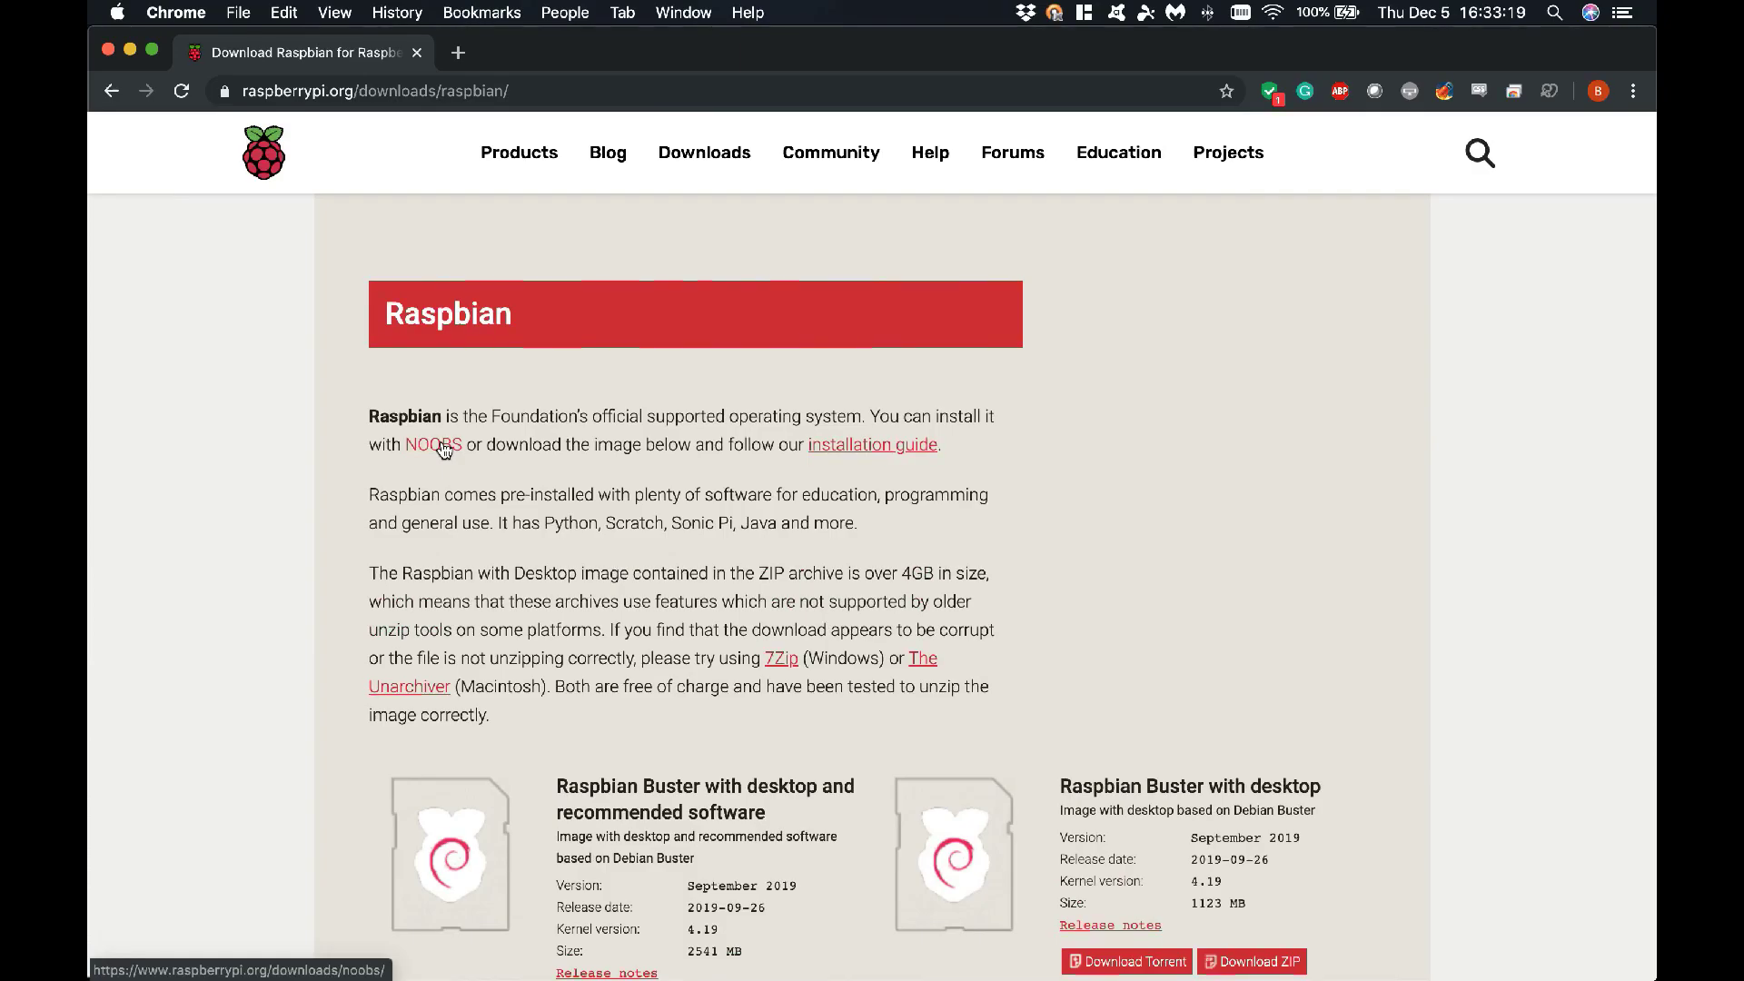
scroll(999, 549, "down", 3)
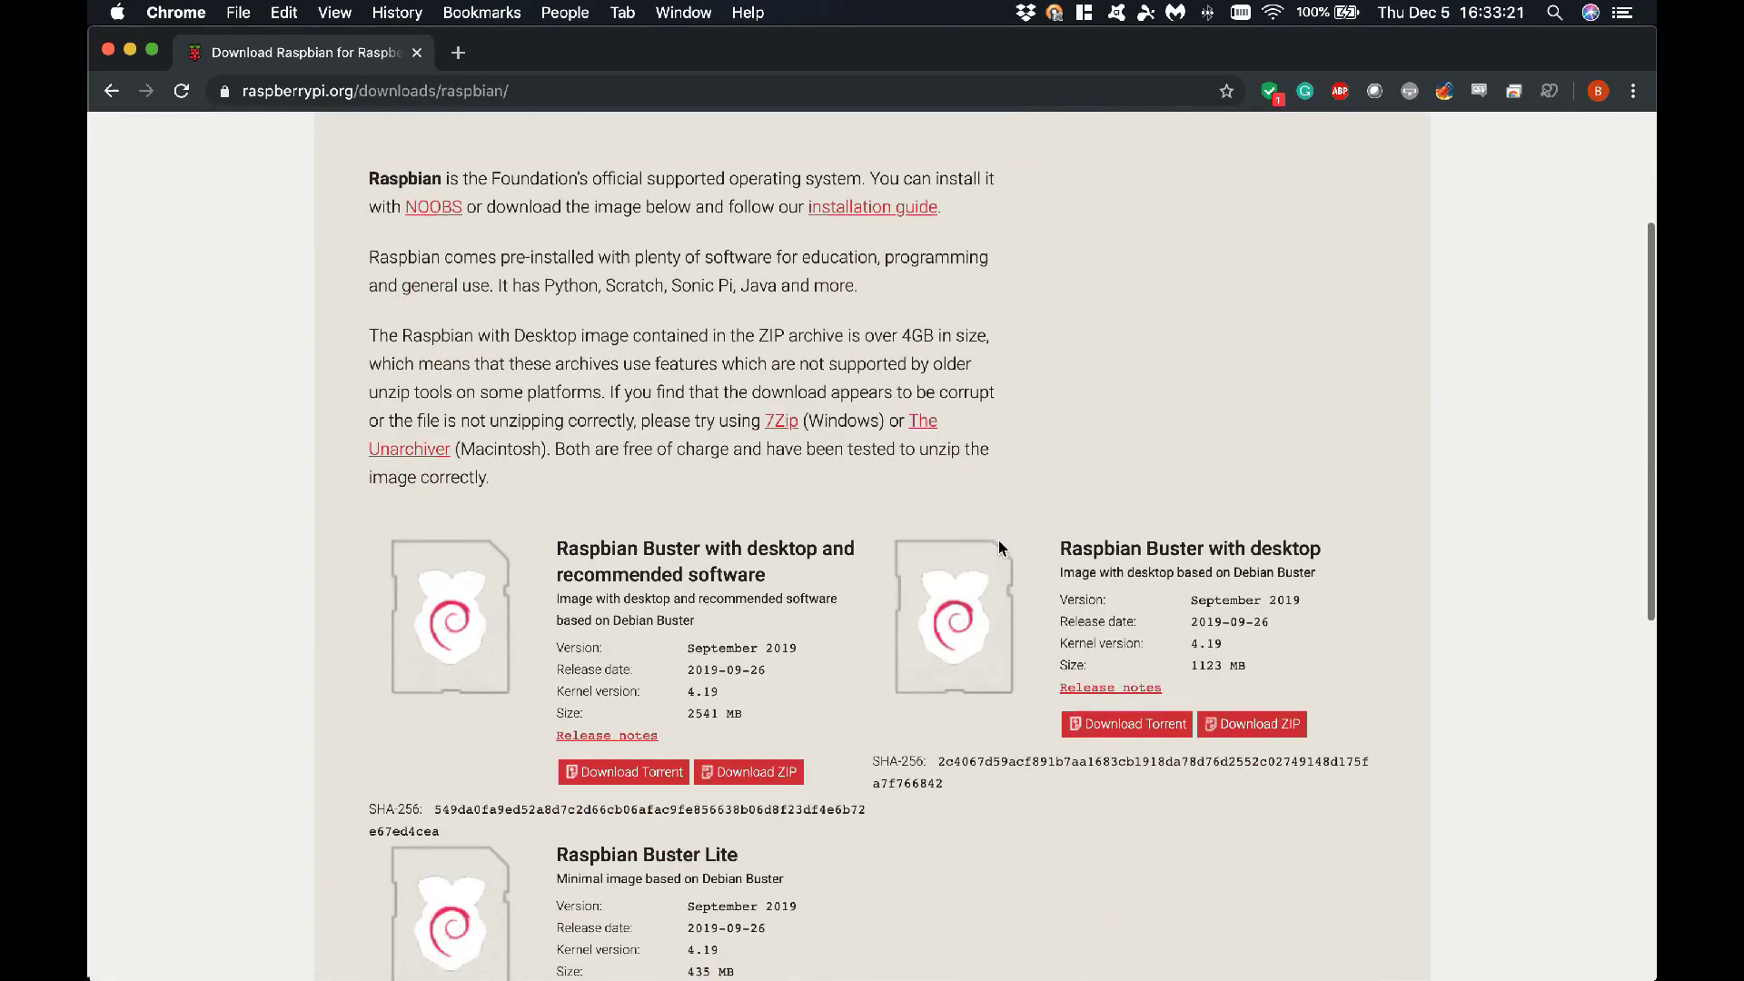
scroll(999, 545, "down", 3)
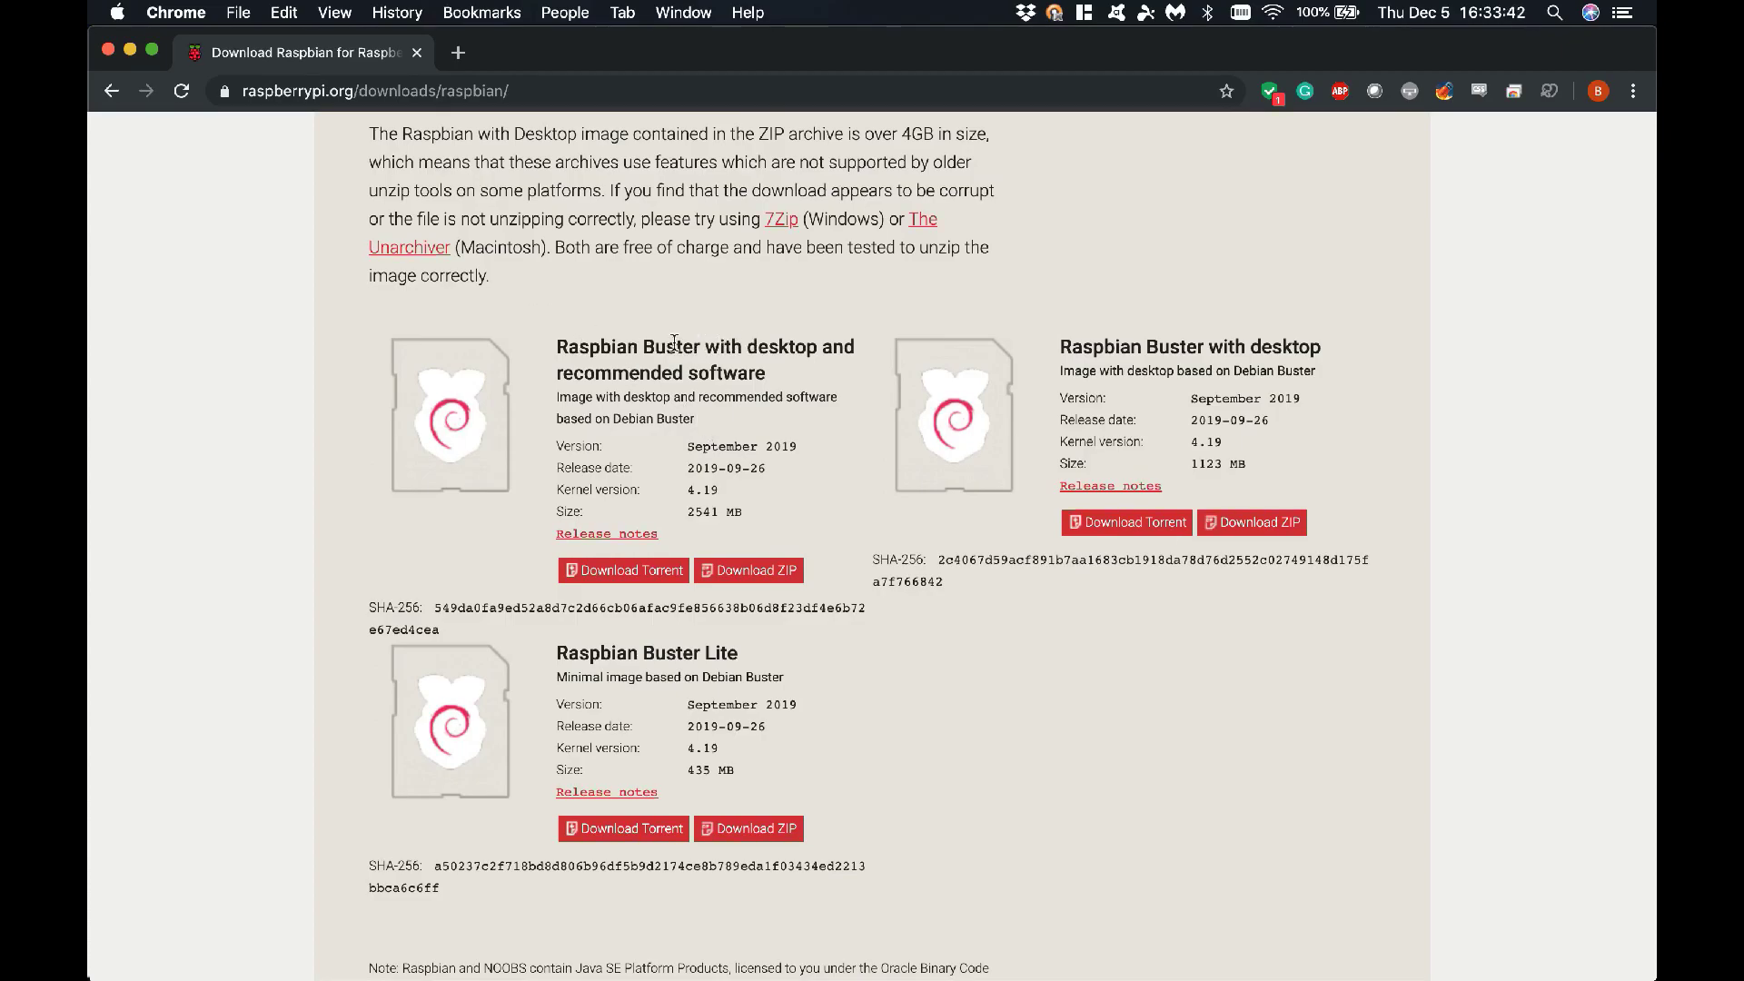
Compare the desktop, recommended-software and Lite images, then download the Raspbian Buster Lite ZIP
left_click_drag(639, 343, 833, 375)
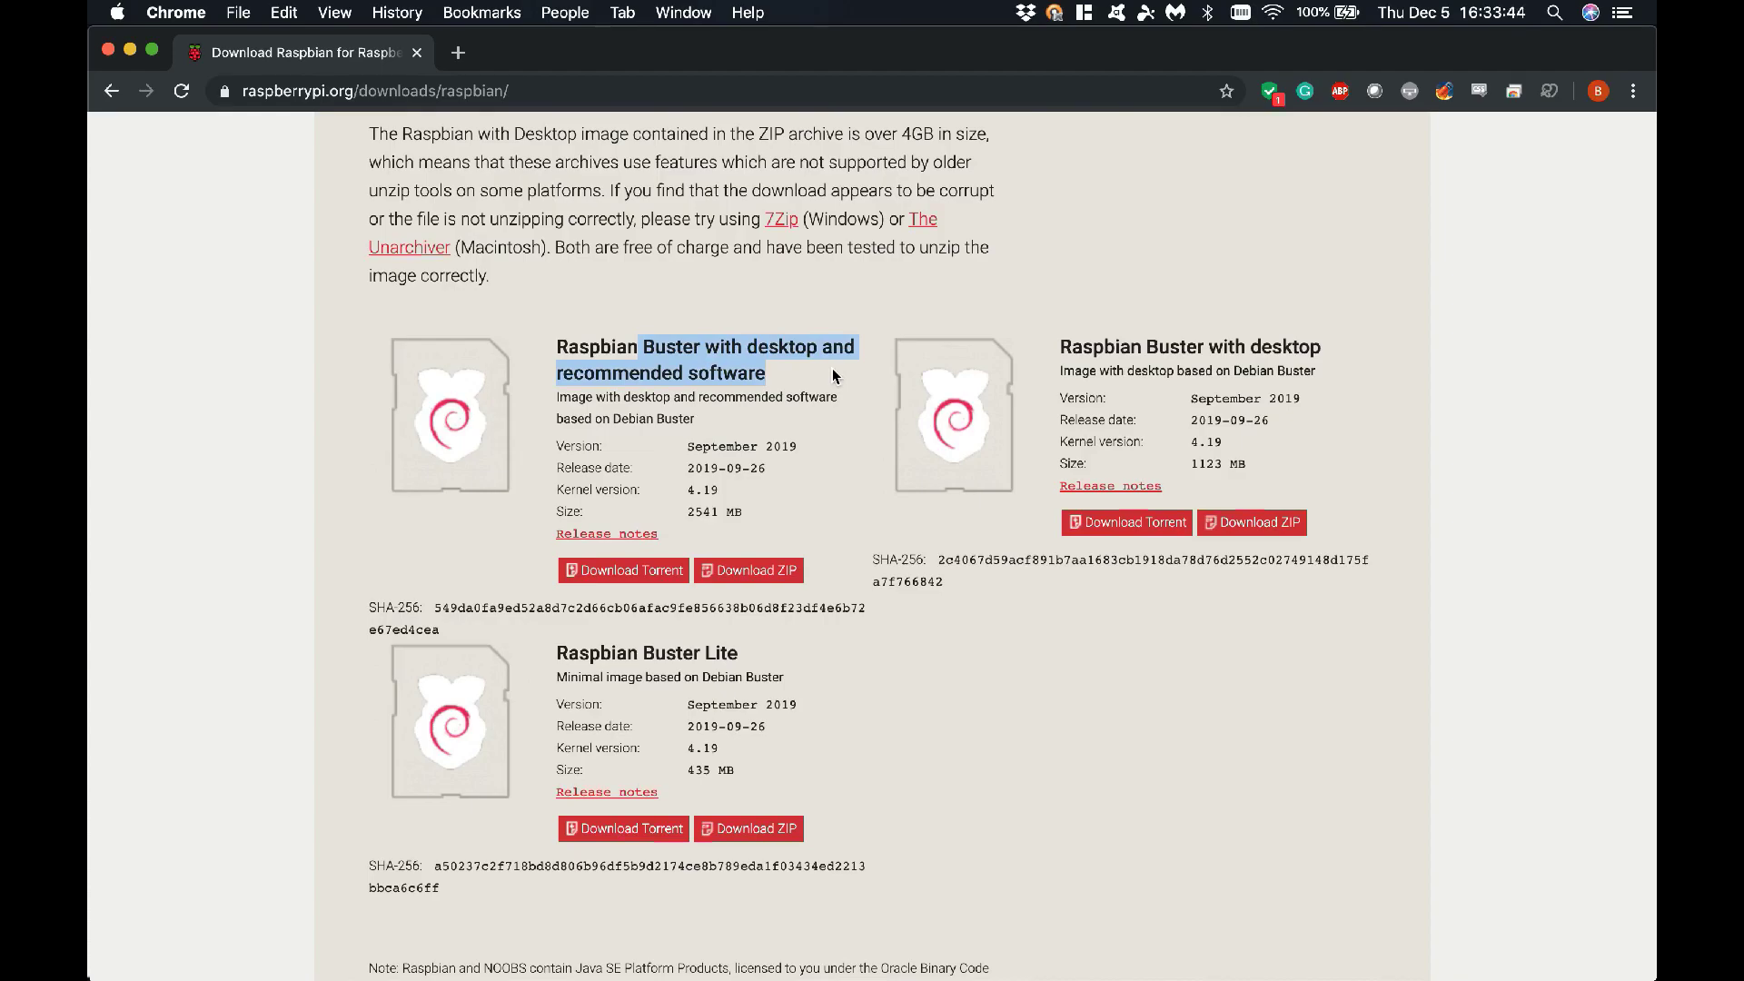
left_click_drag(1208, 345, 1320, 342)
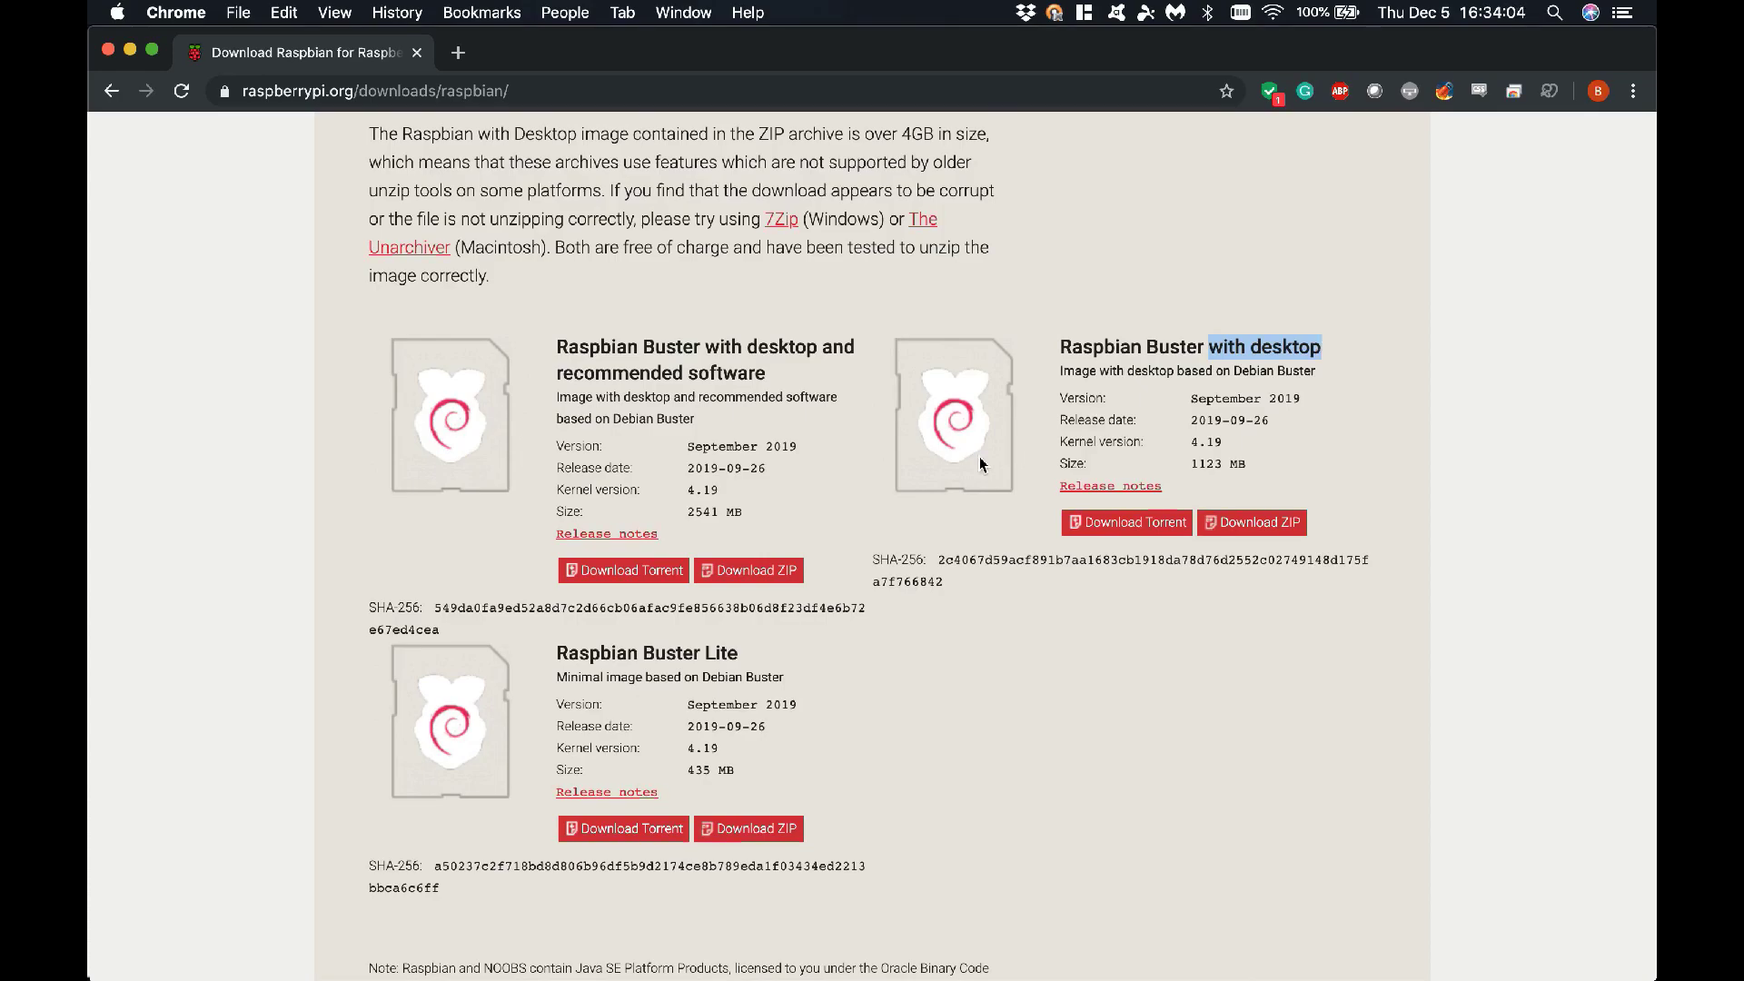
left_click_drag(554, 651, 780, 655)
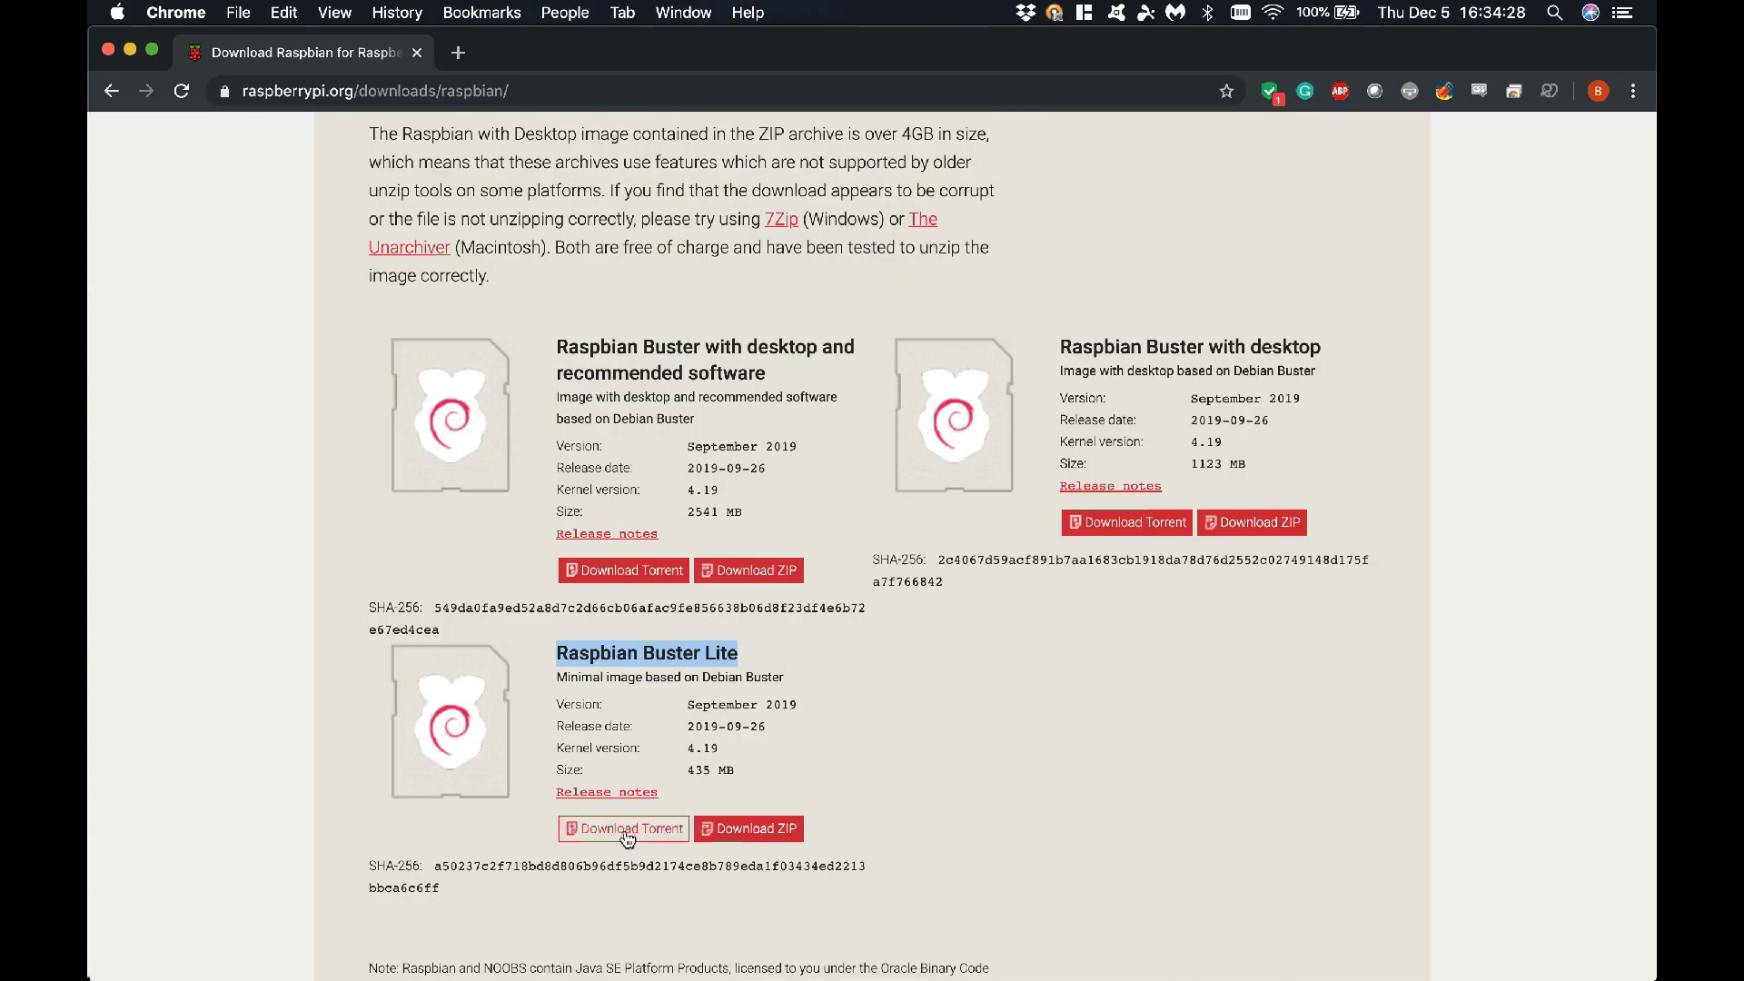
left_click(760, 829)
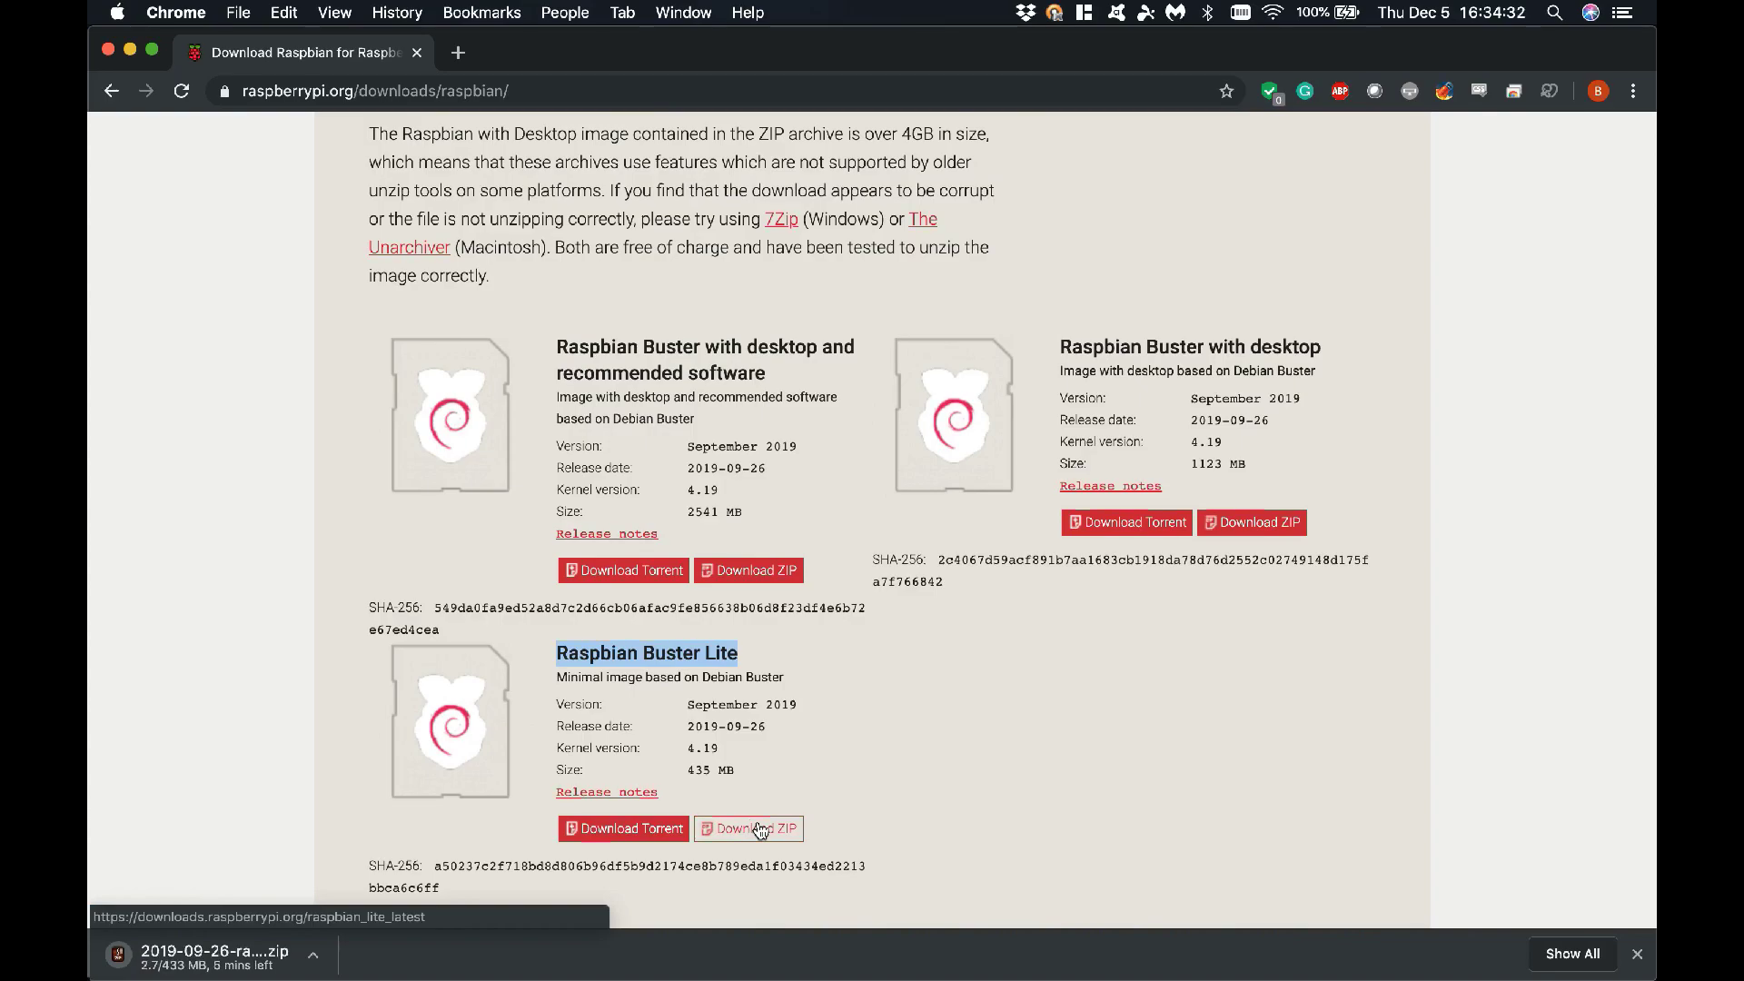
In a new tab, search 'download balenaetcher' and open the balenaEtcher home page at balena.io/etcher
left_click(462, 56)
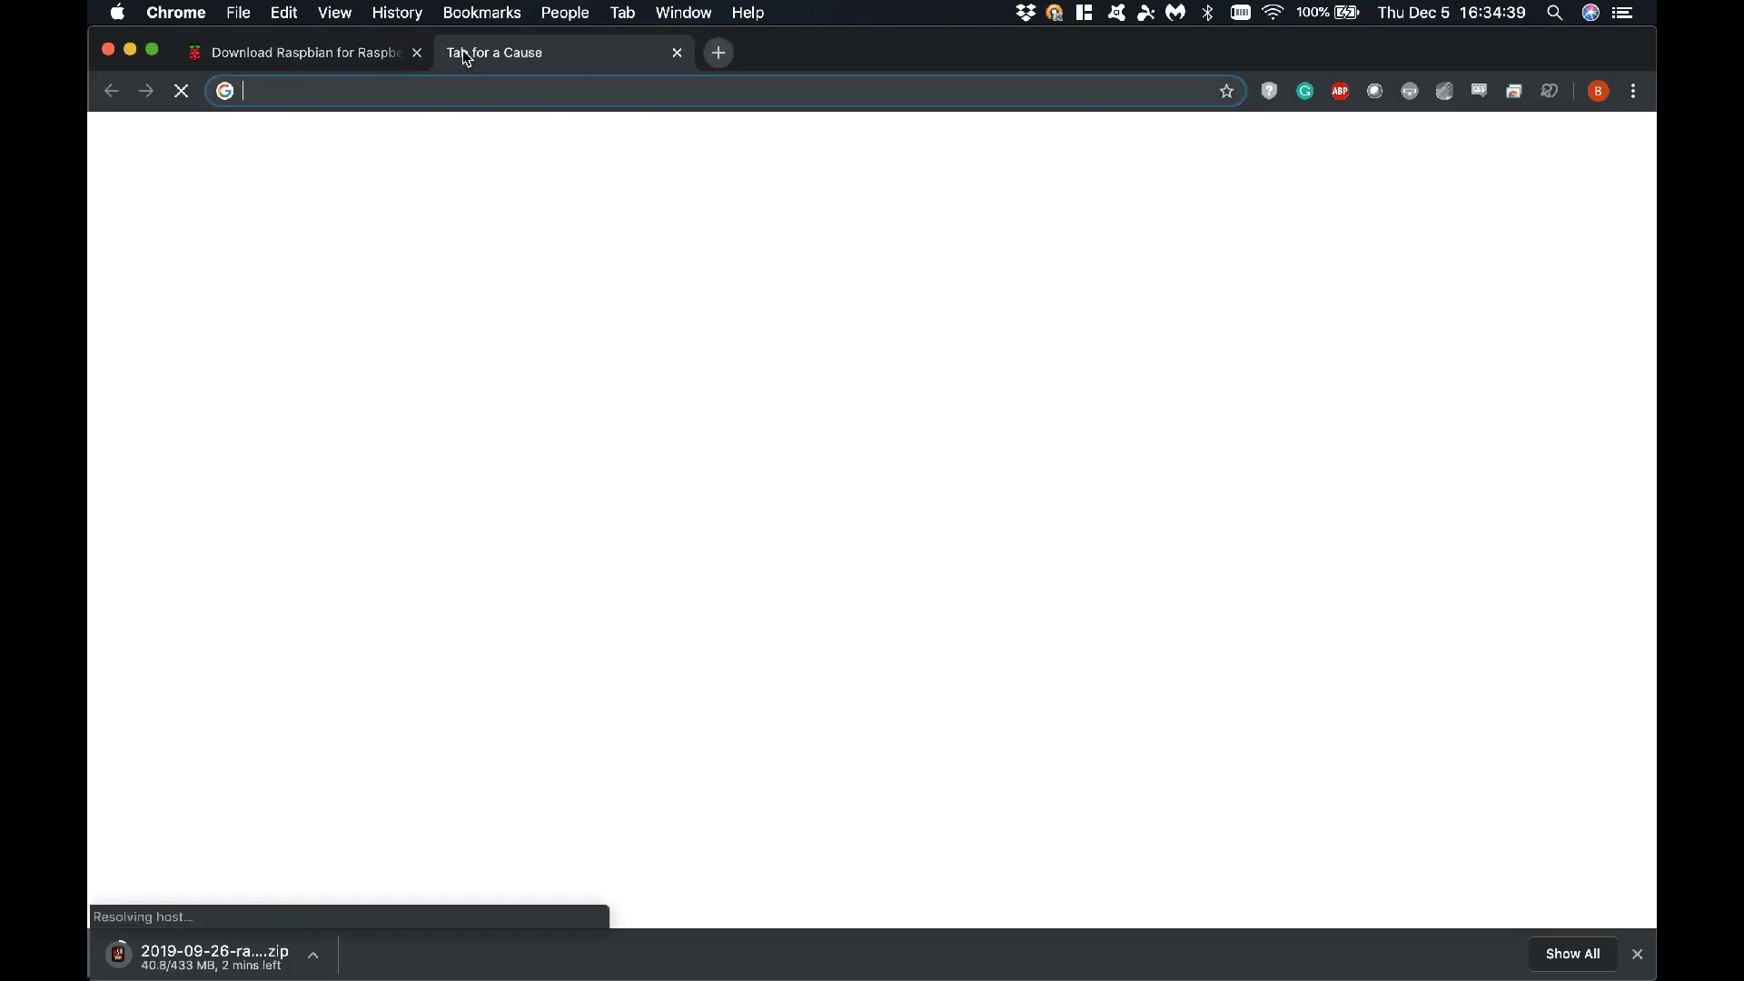
type("download")
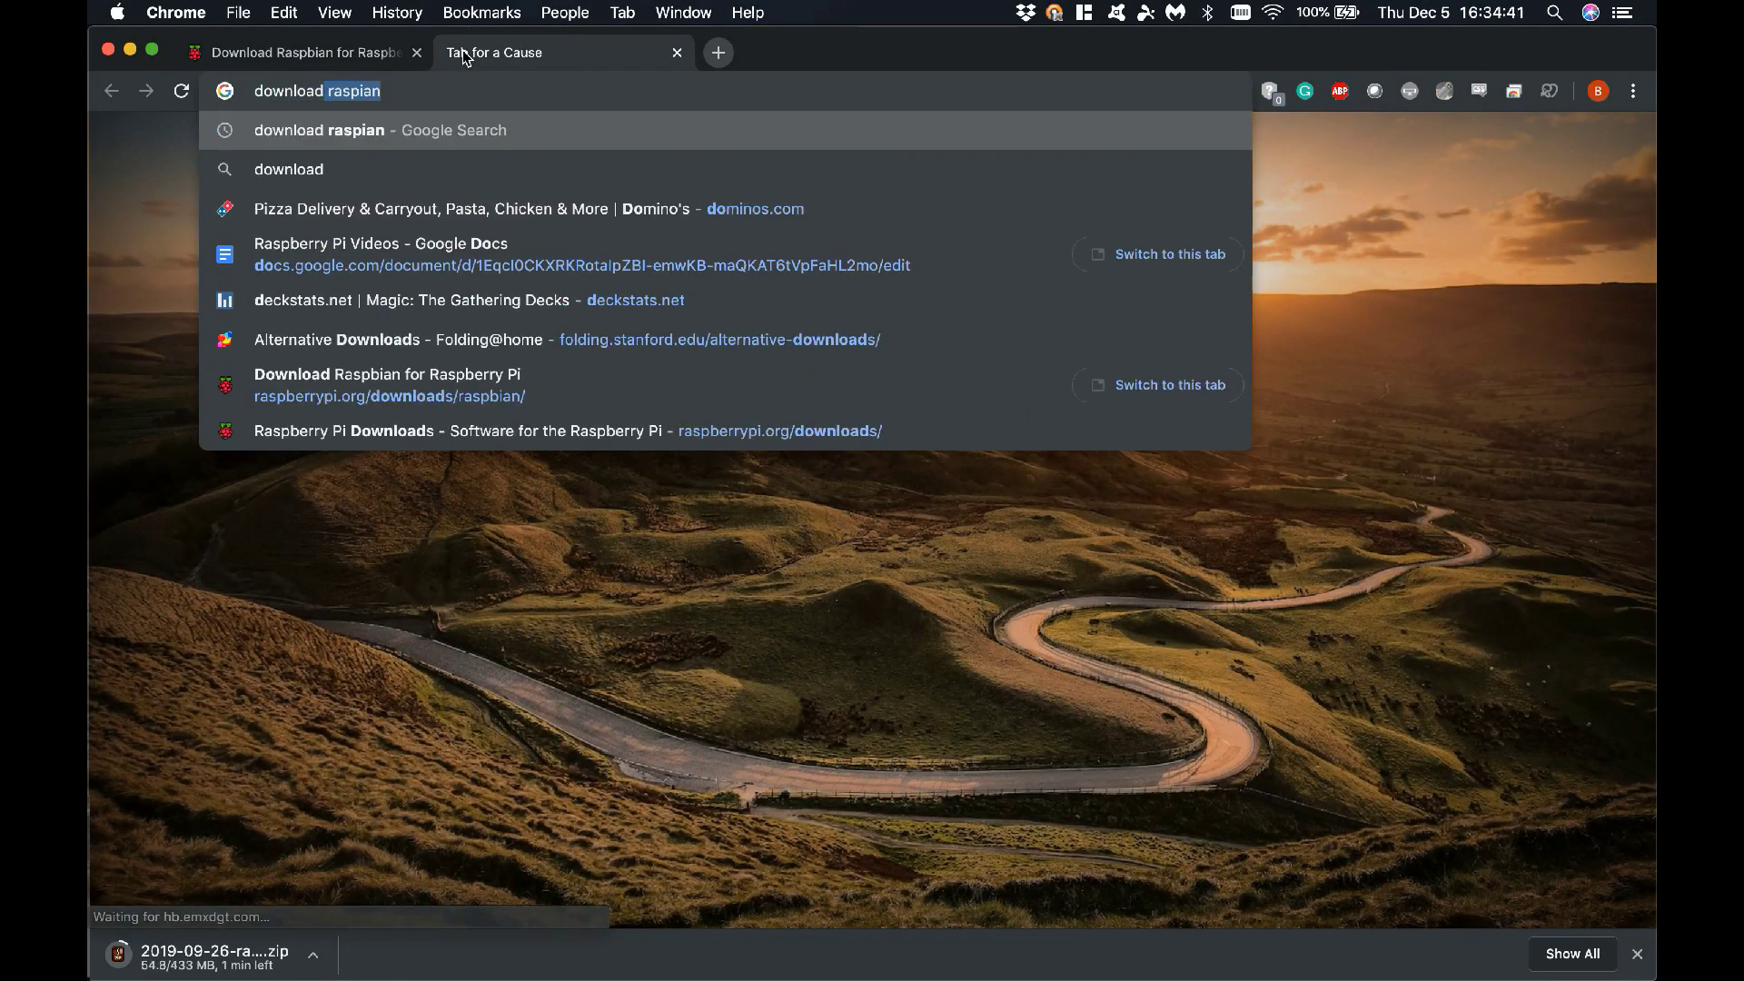
type(" b")
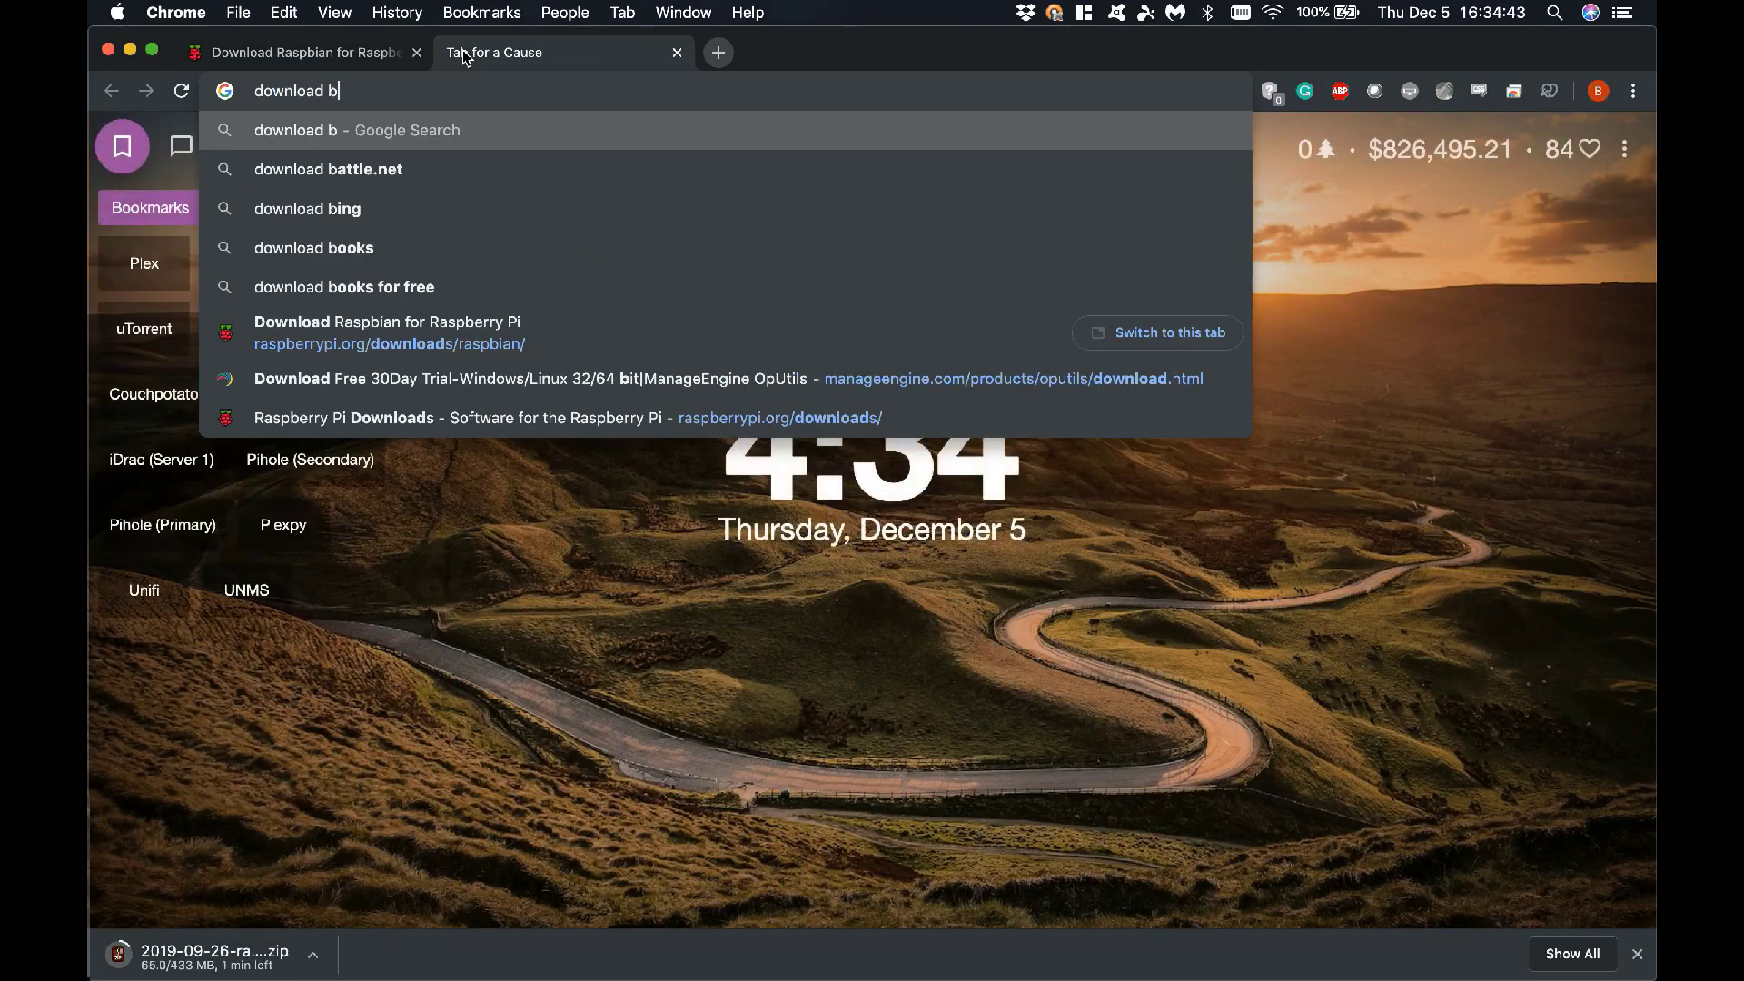
type("al")
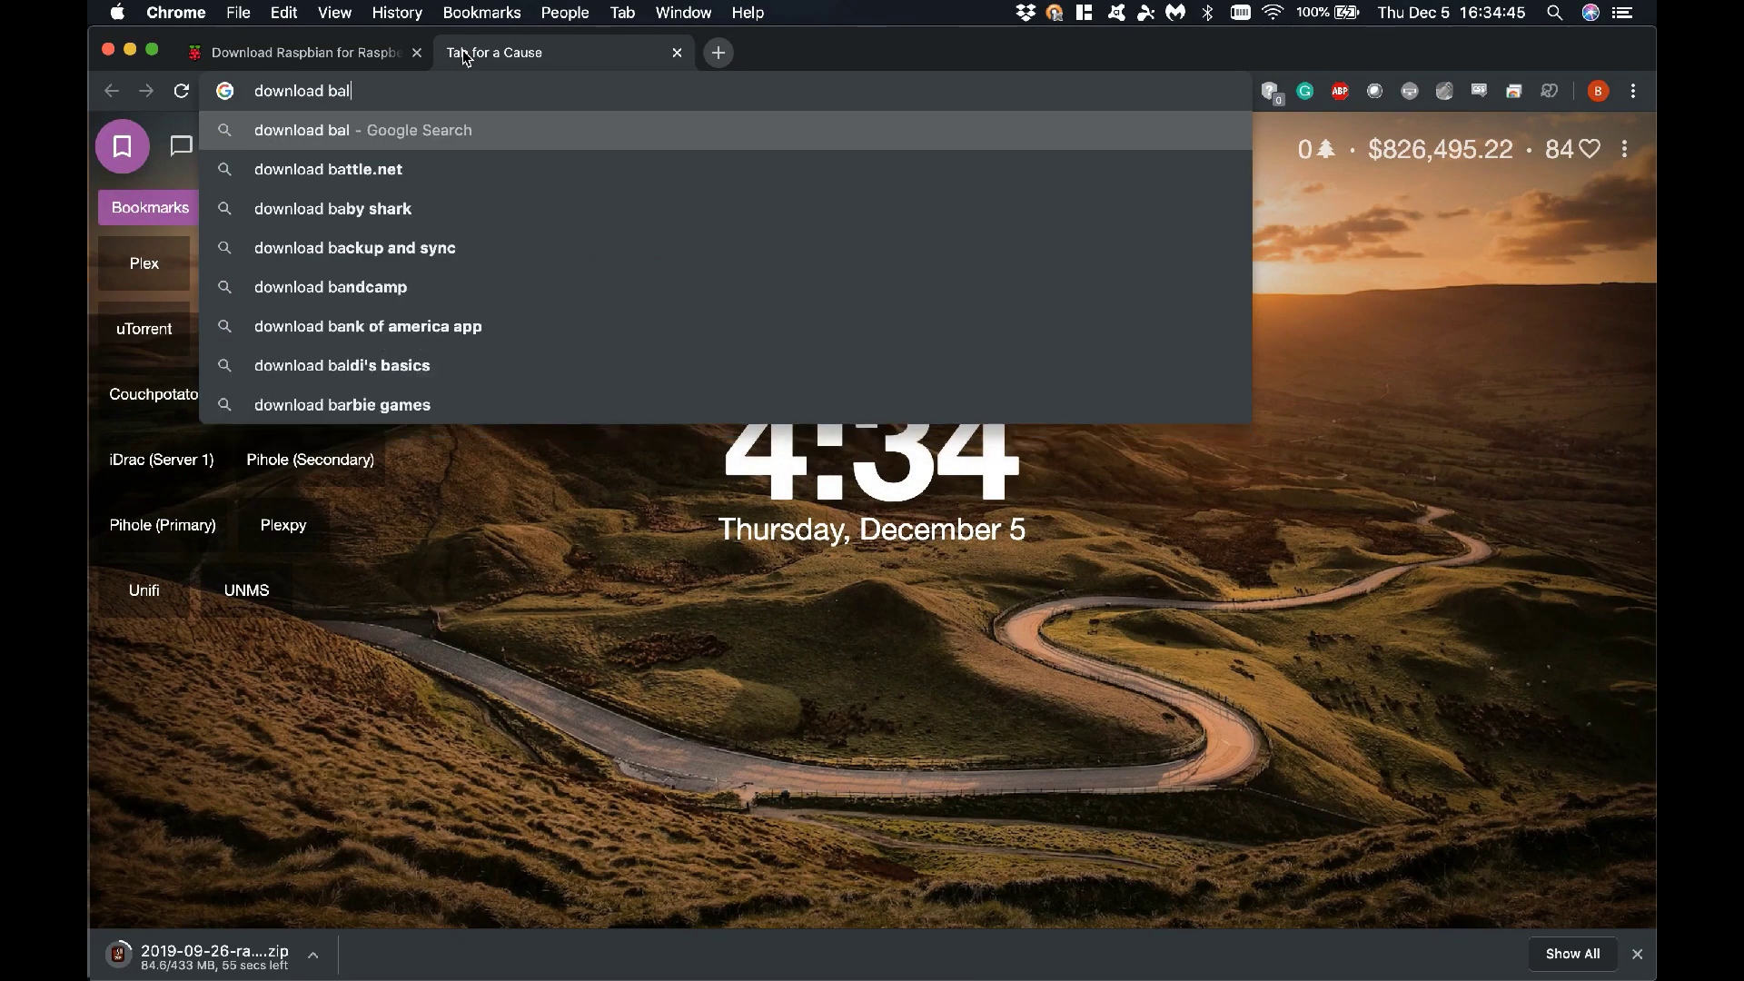
type("ena")
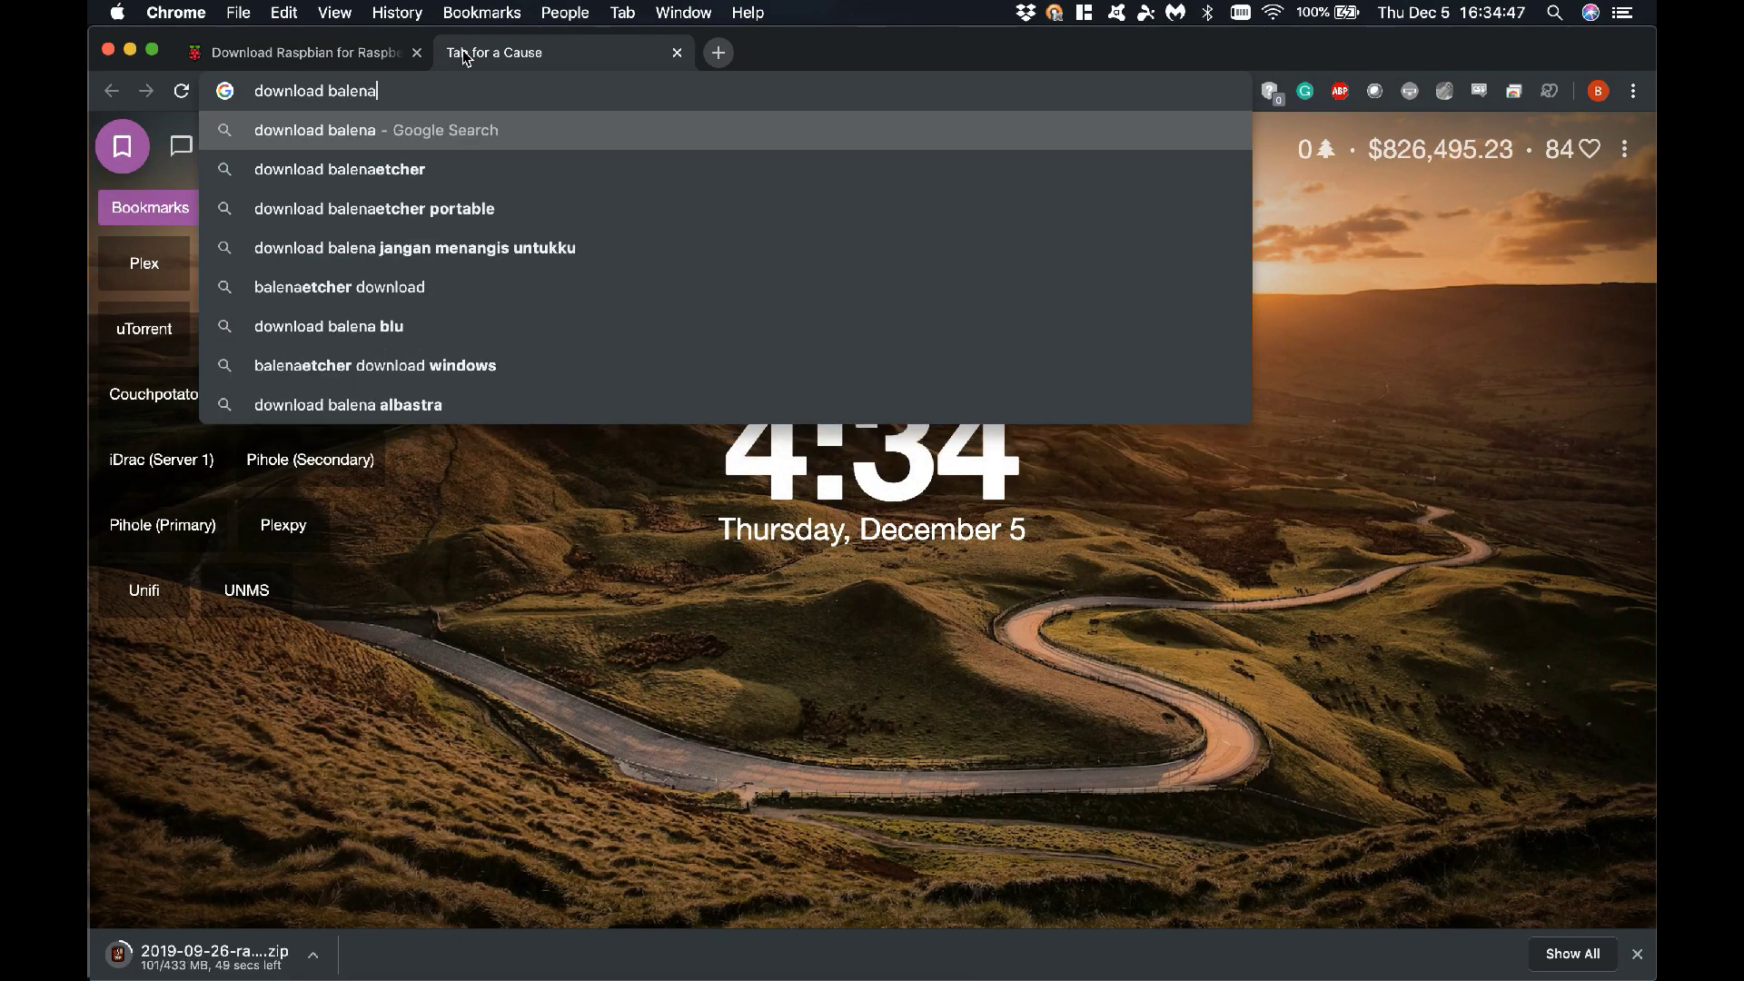
key("Down")
key("Return")
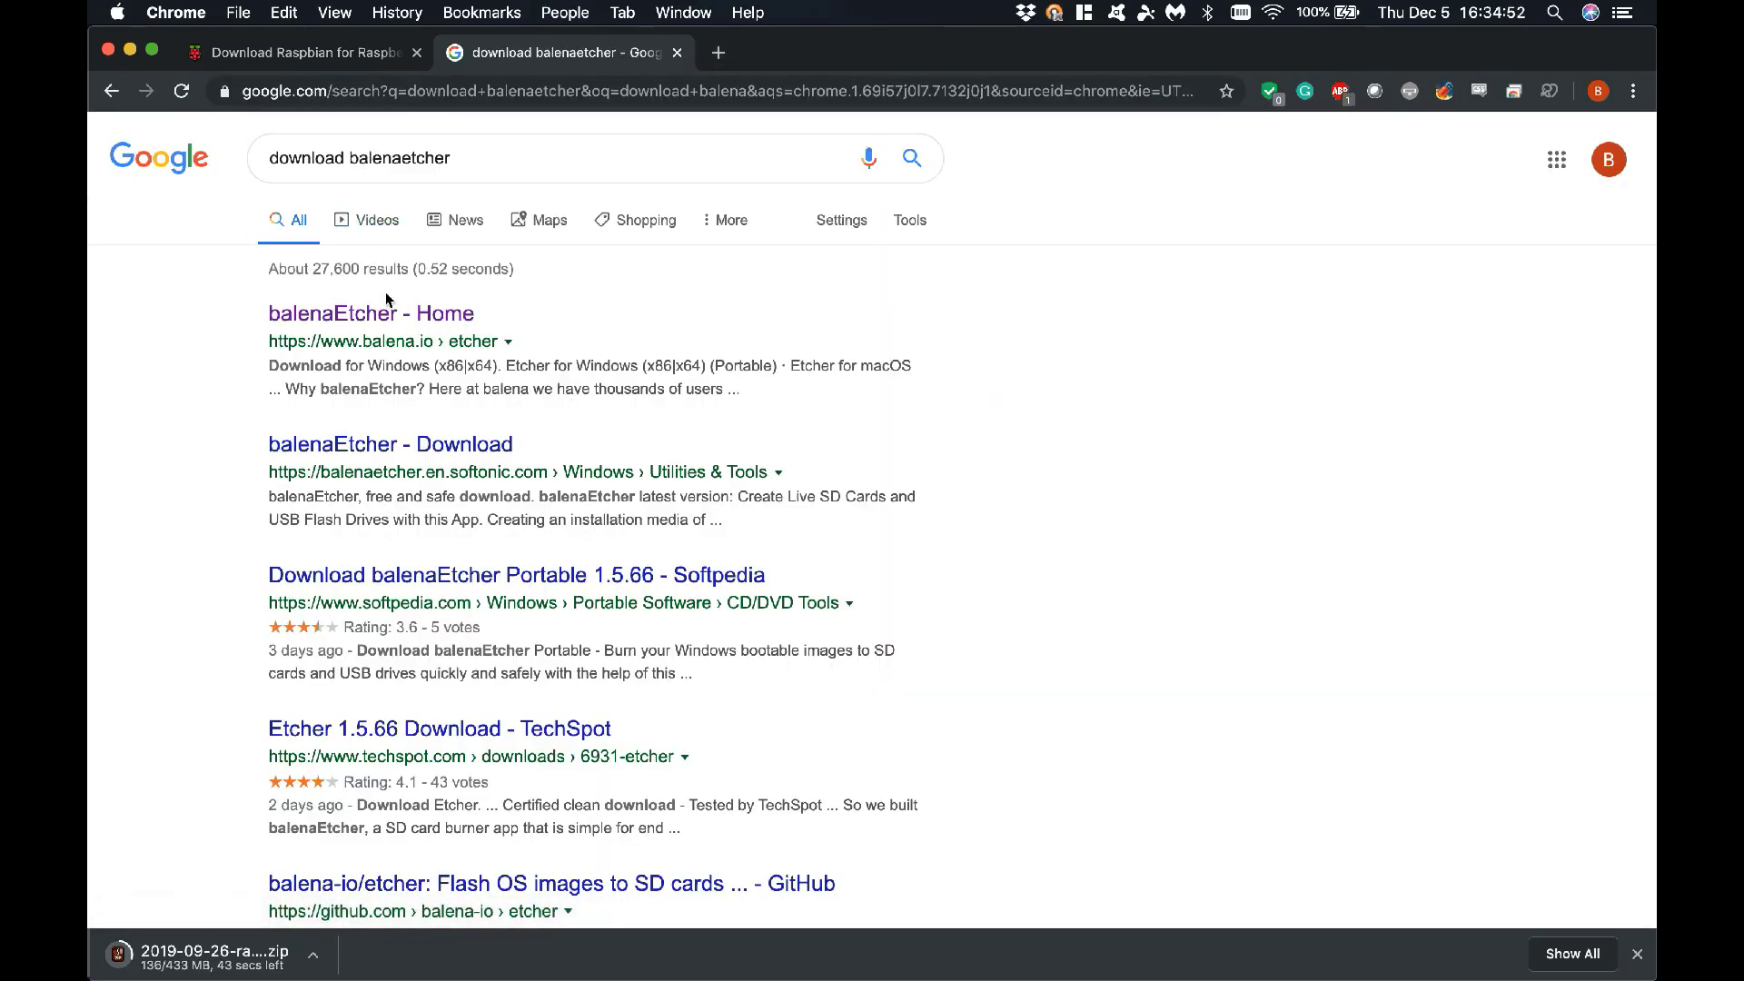
left_click(401, 314)
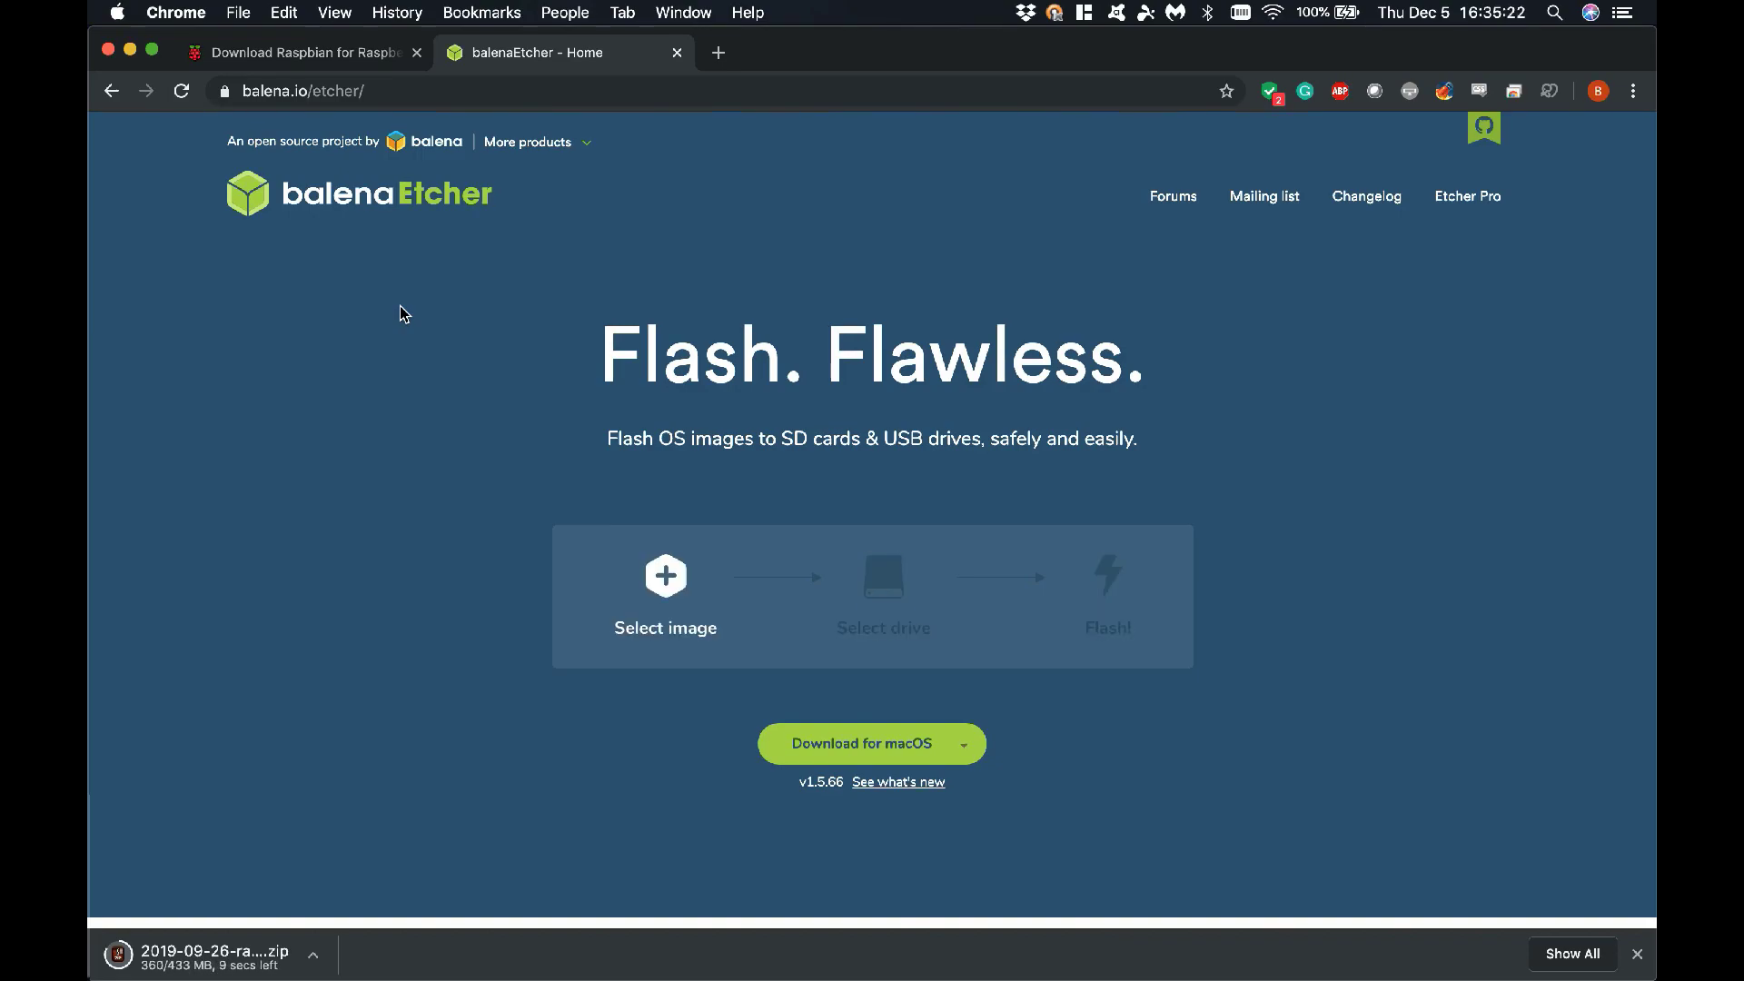
Download balenaEtcher for macOS and drag it from its disk image into Applications
left_click(870, 745)
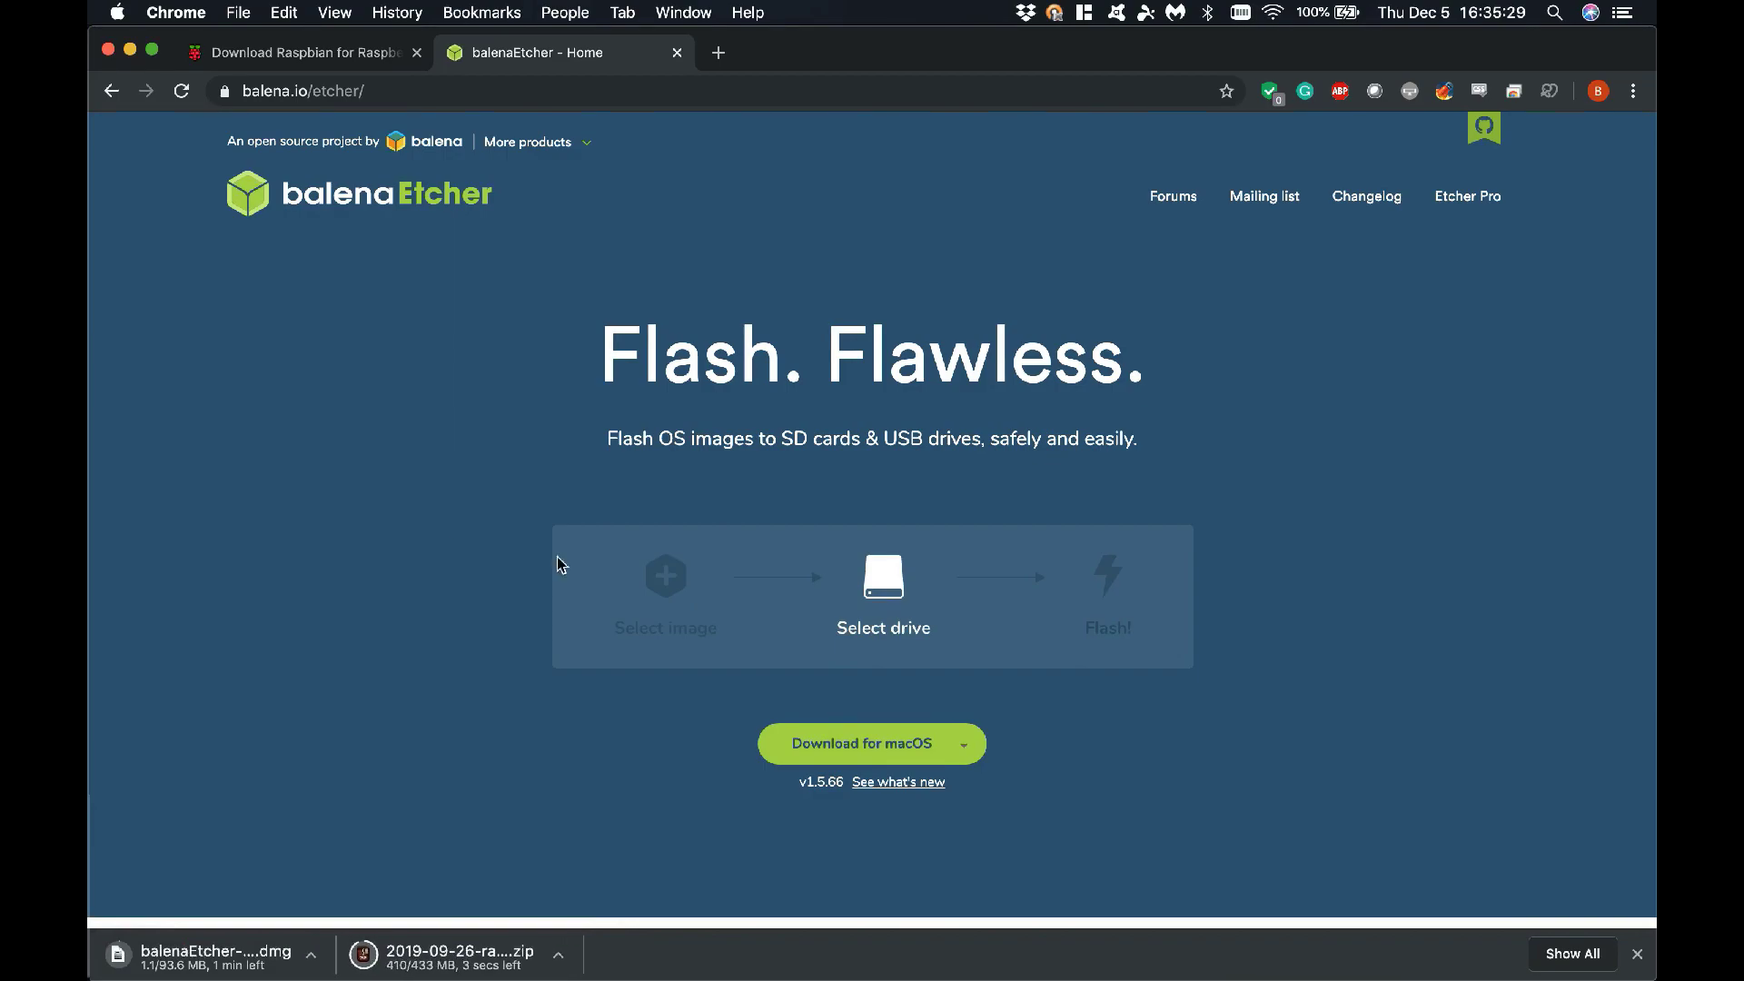
left_click(965, 749)
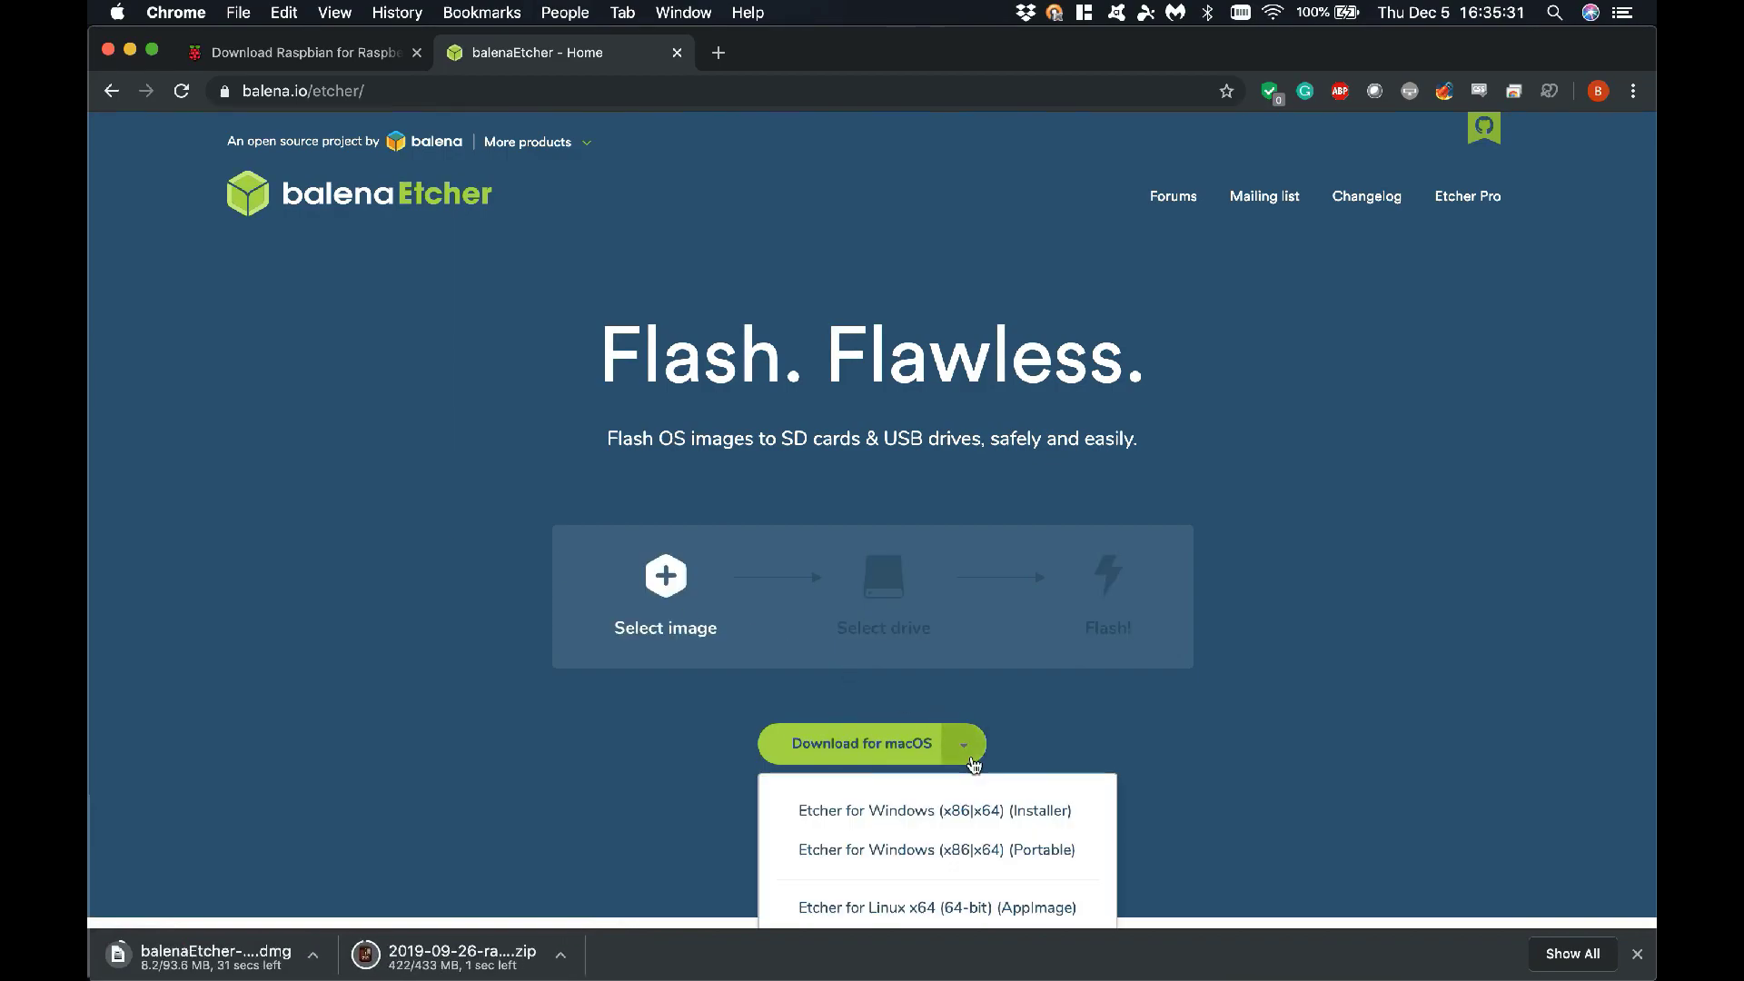
scroll(957, 827, "down", 1)
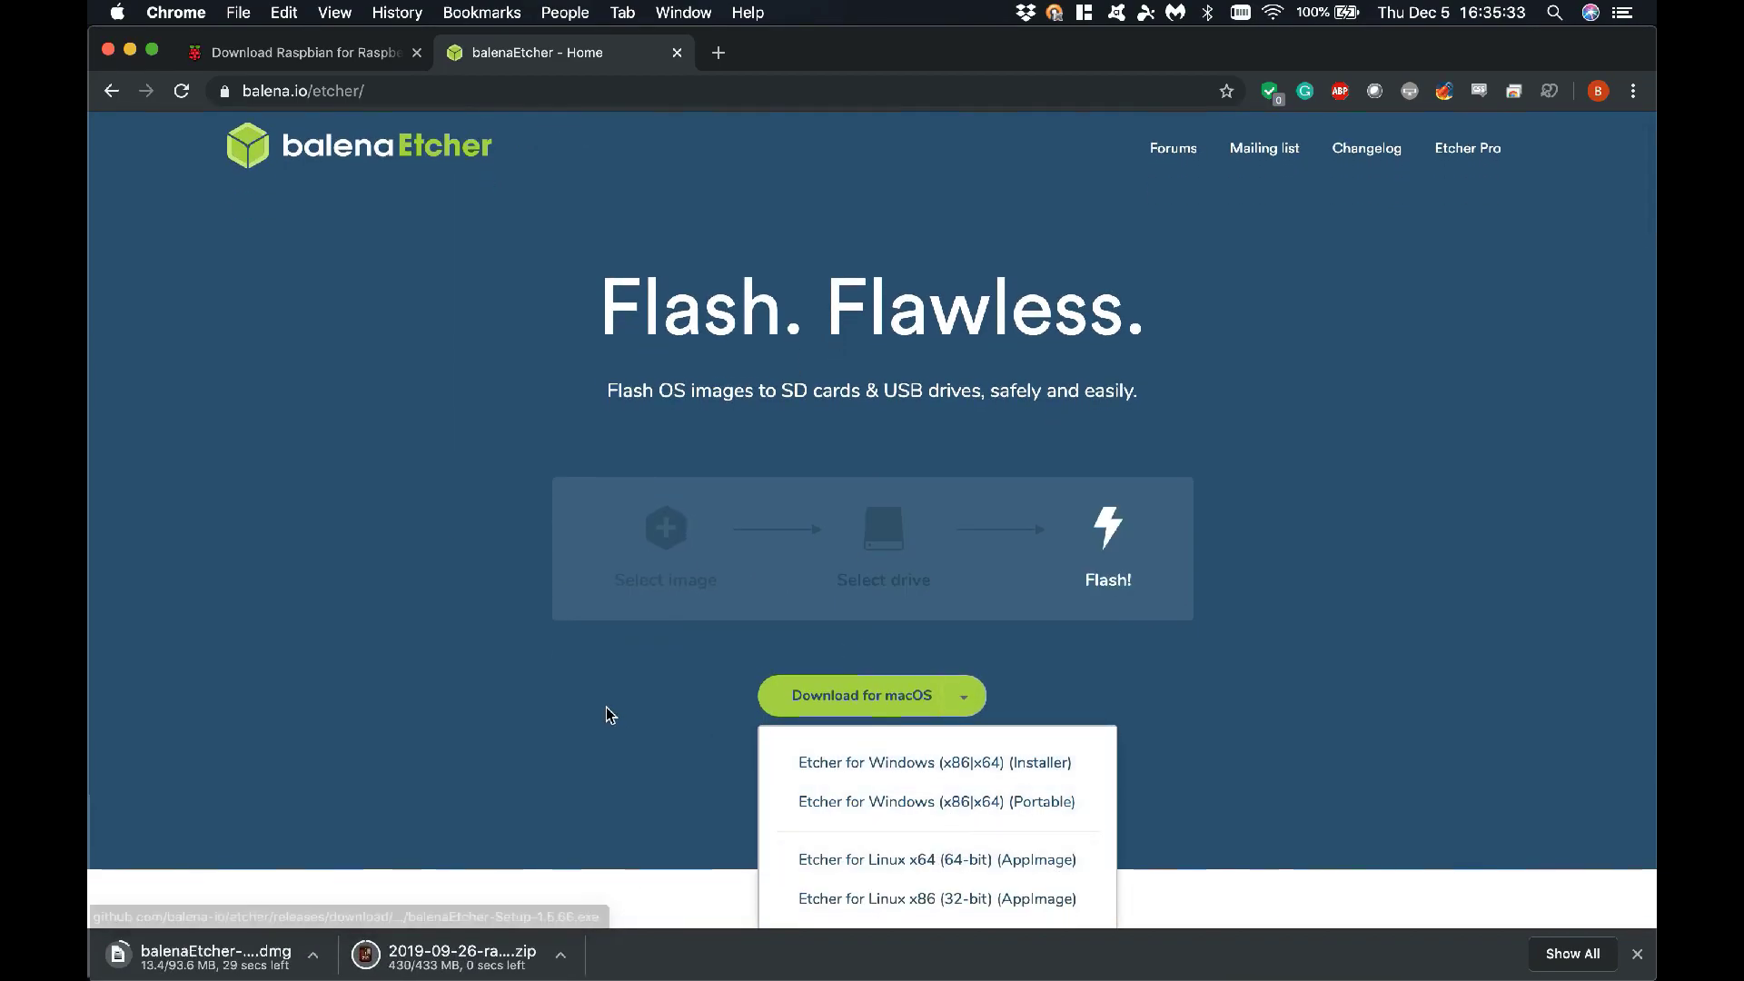
left_click(590, 681)
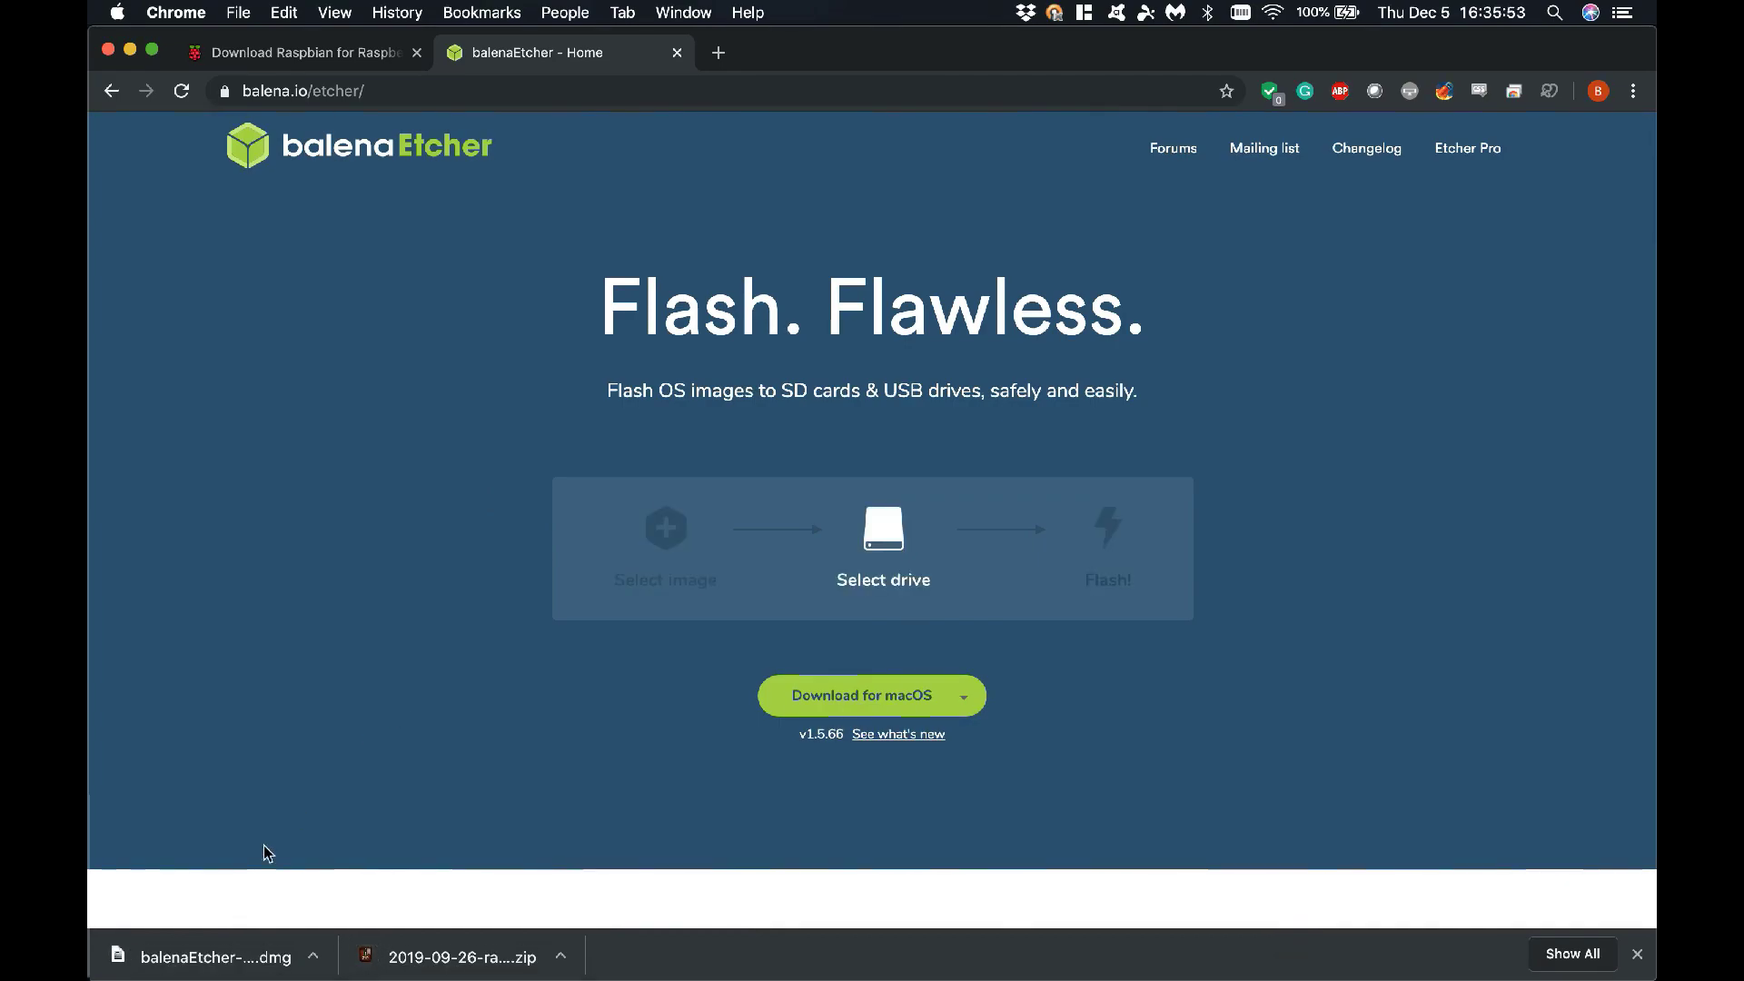
left_click(215, 956)
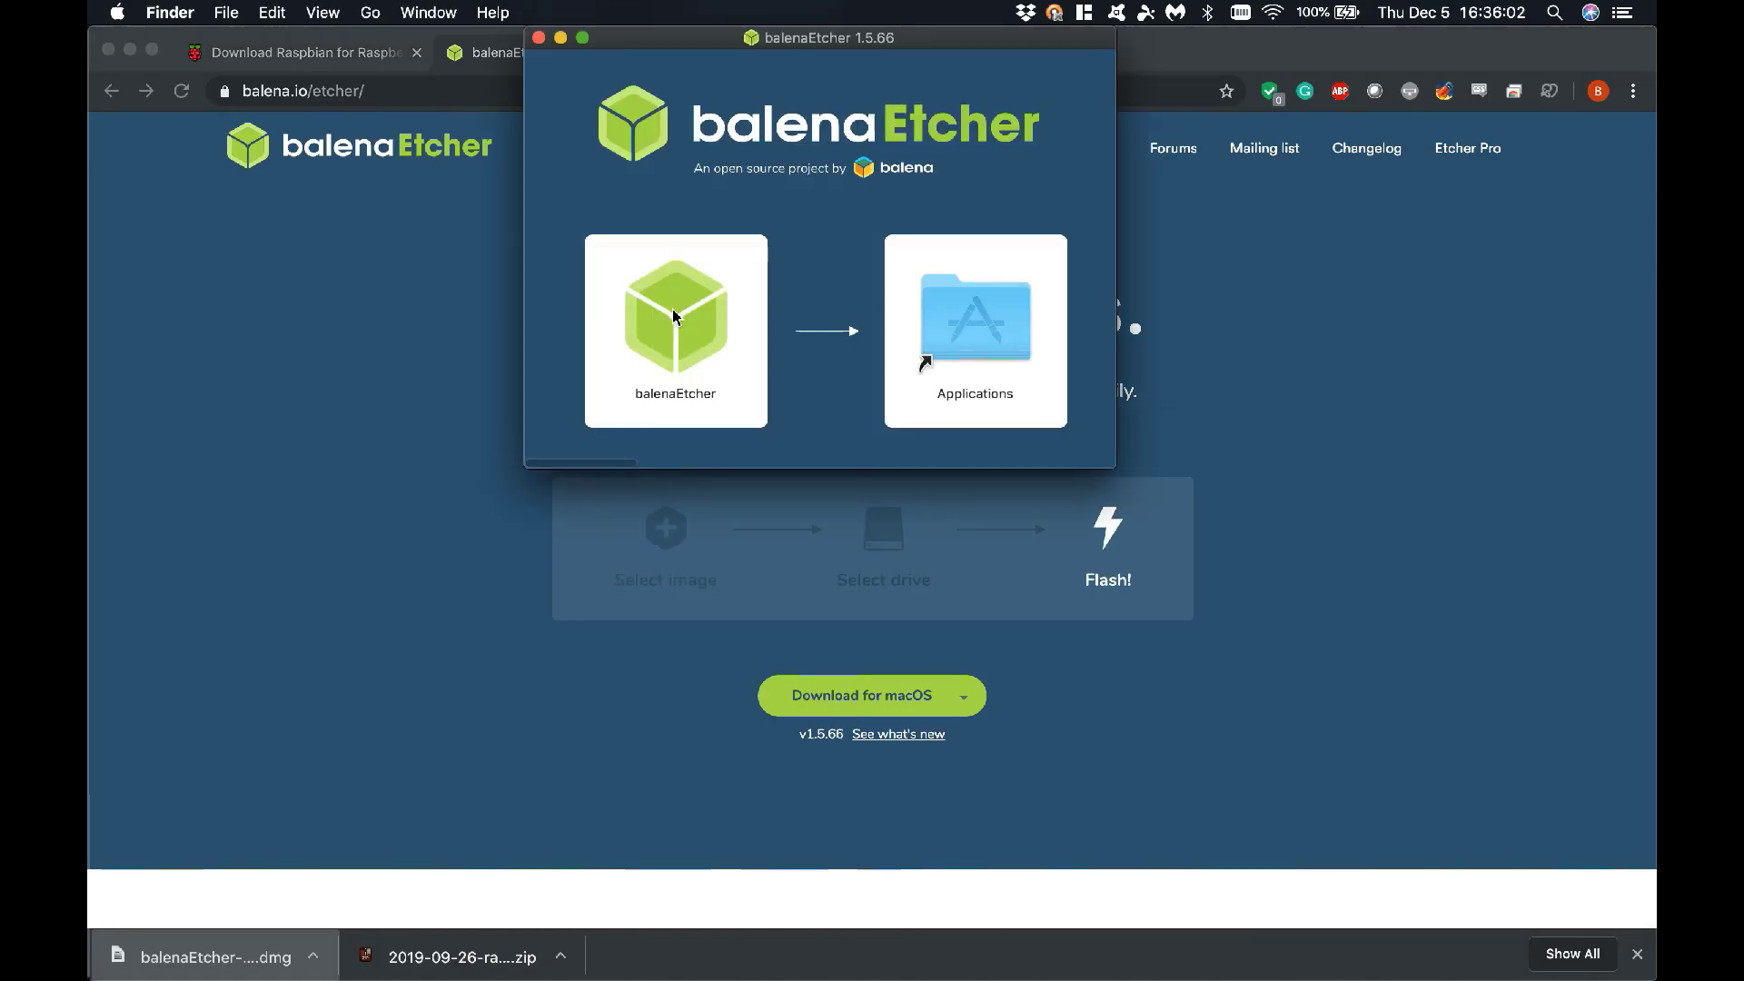
left_click_drag(673, 316, 972, 318)
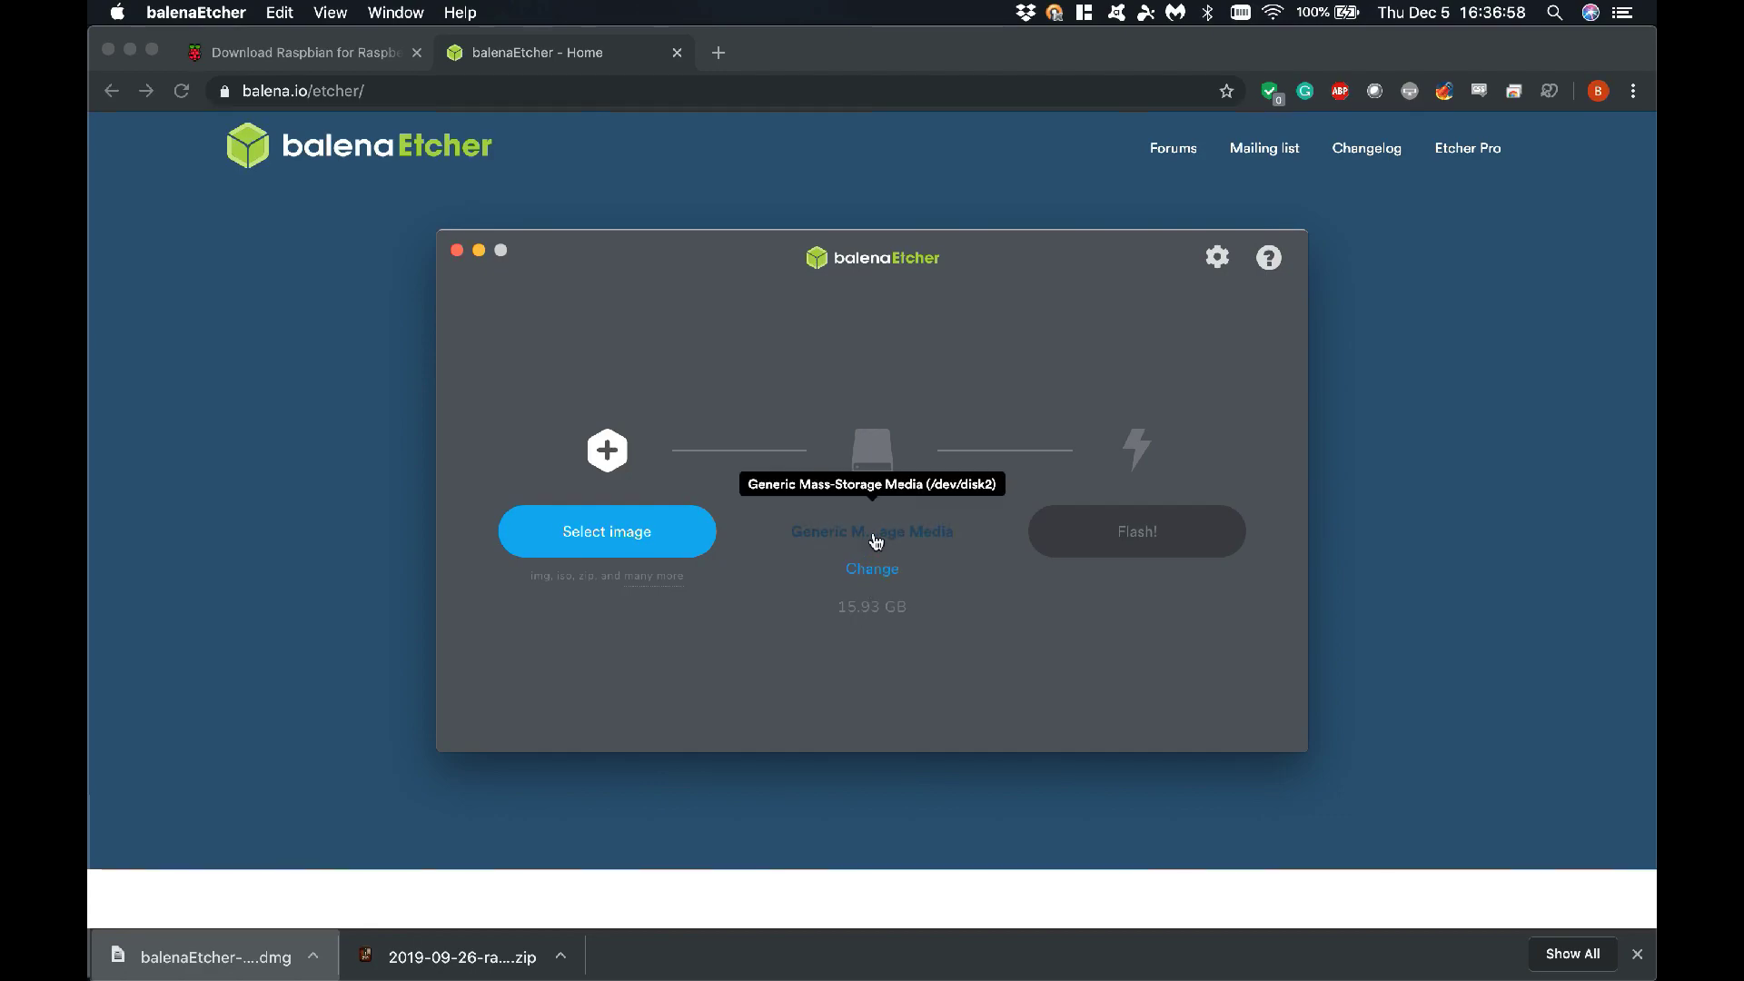
Flash 2019-09-26-raspbian-buster-lite (1).zip to the 15.93 GB Generic Mass-Storage Media card
left_click(885, 572)
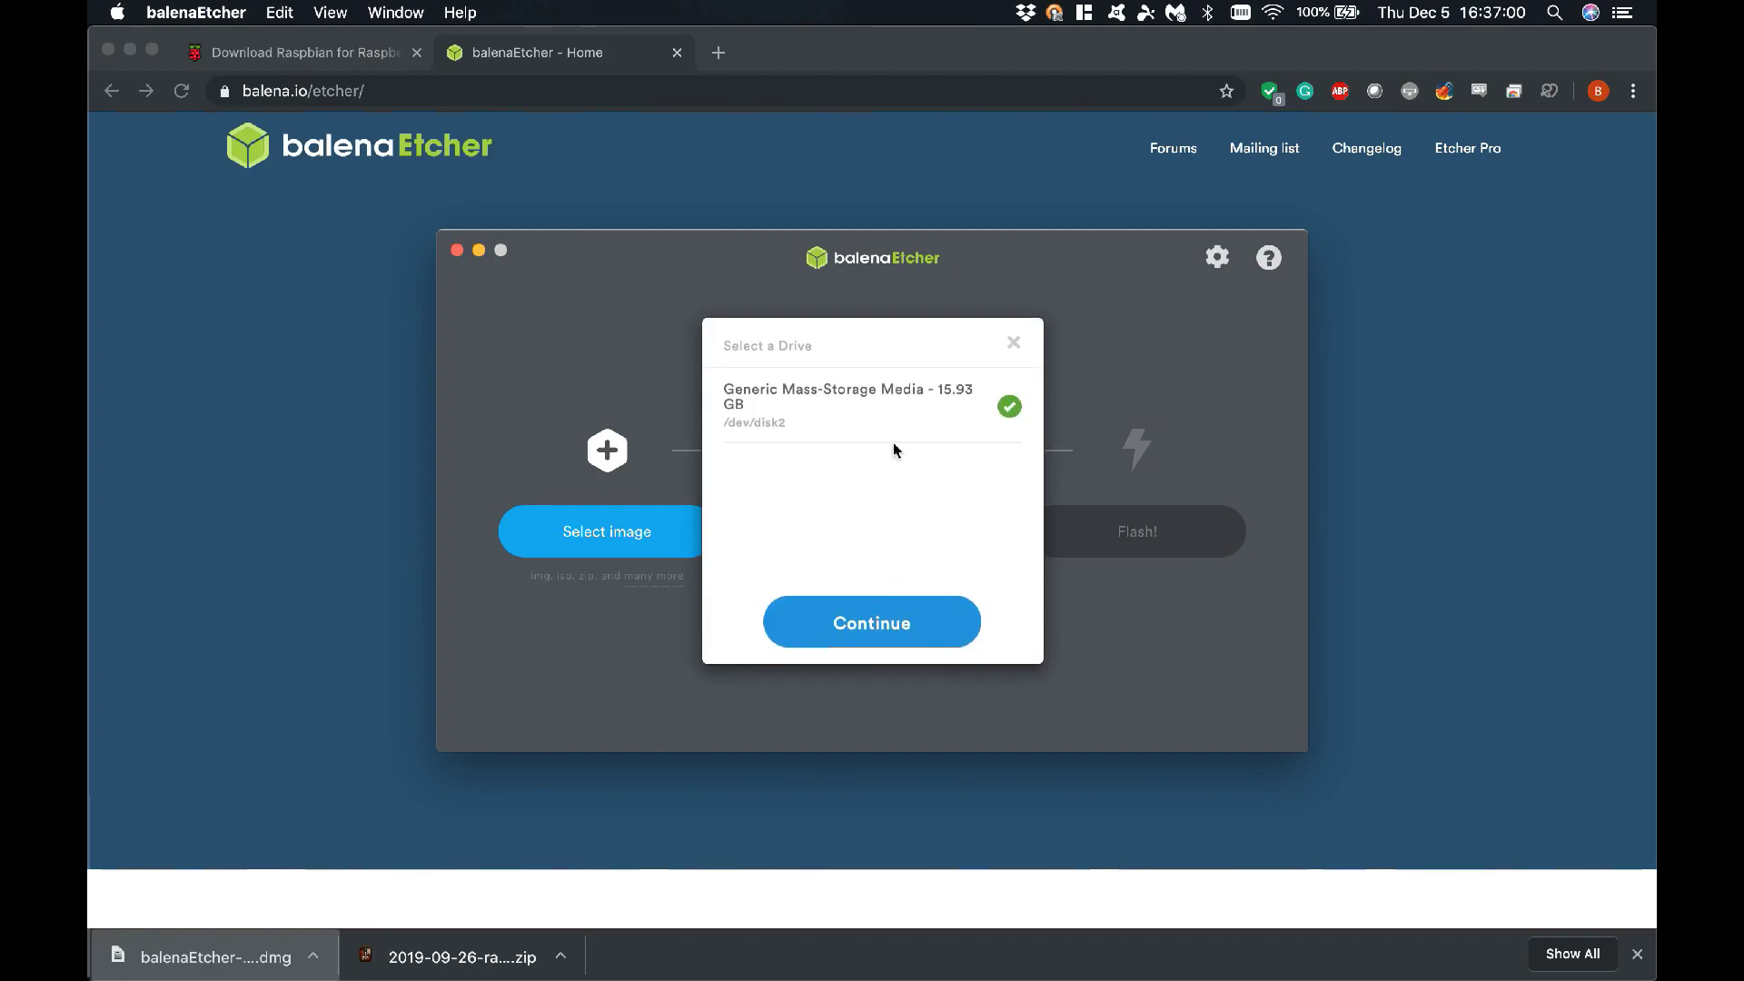
left_click(1013, 342)
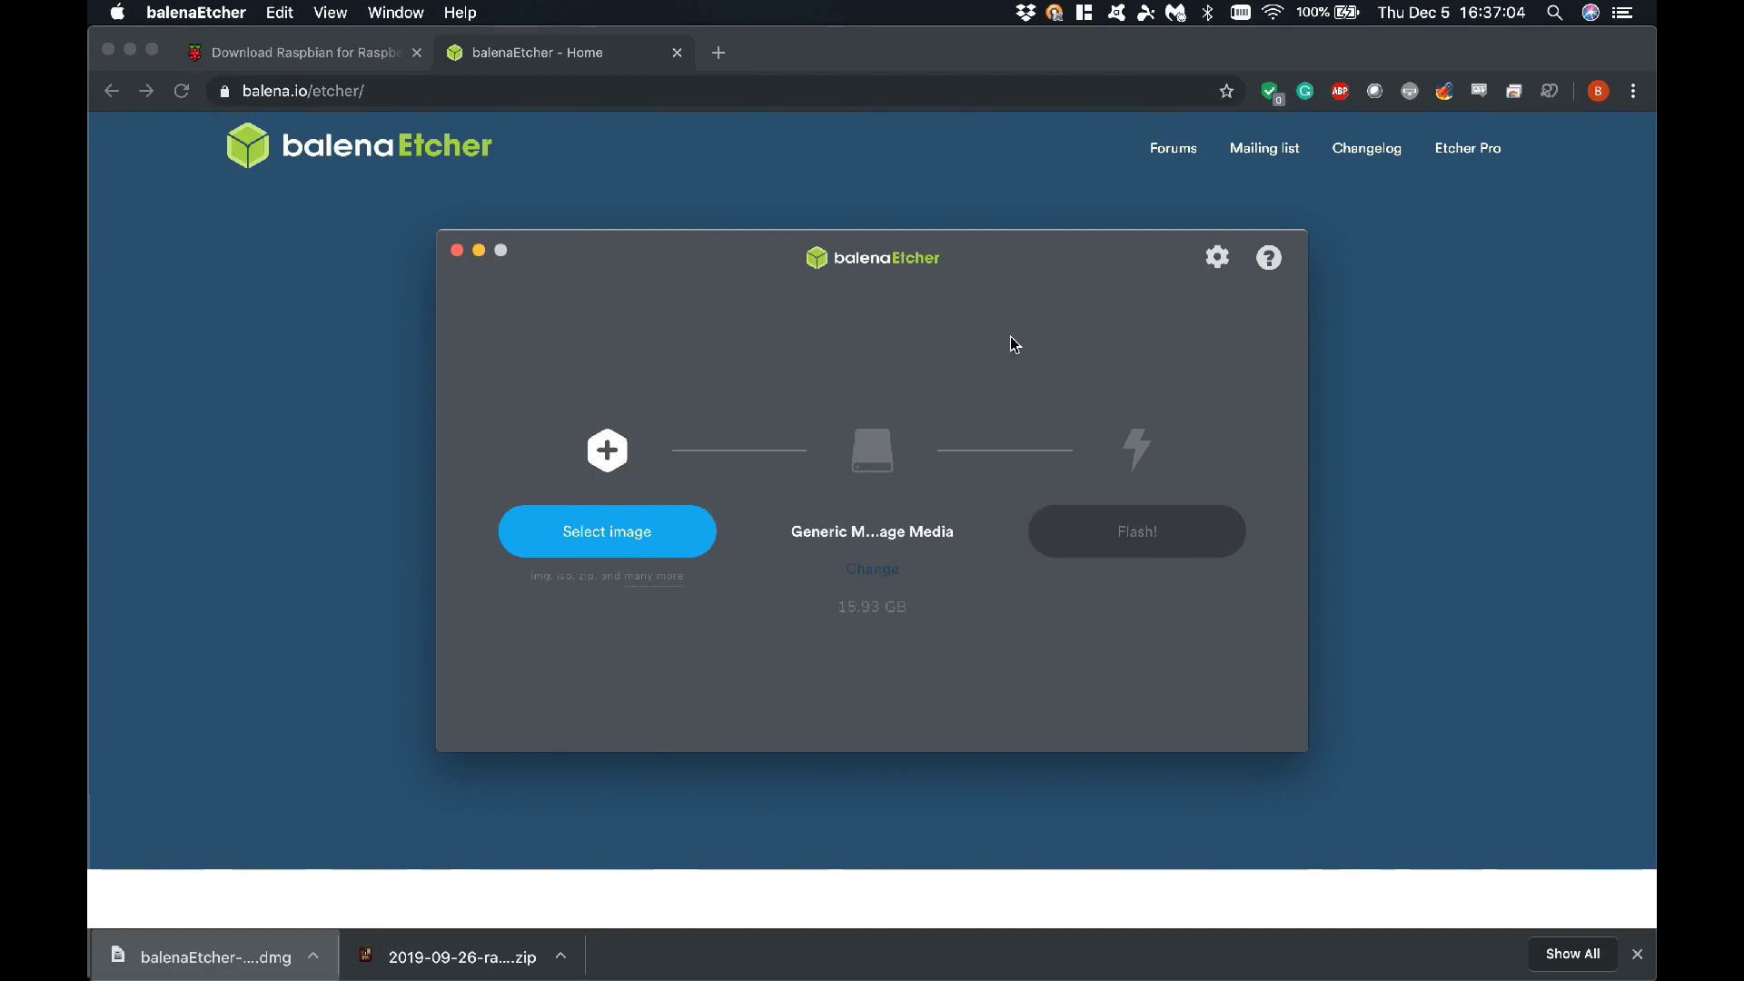
left_click(634, 539)
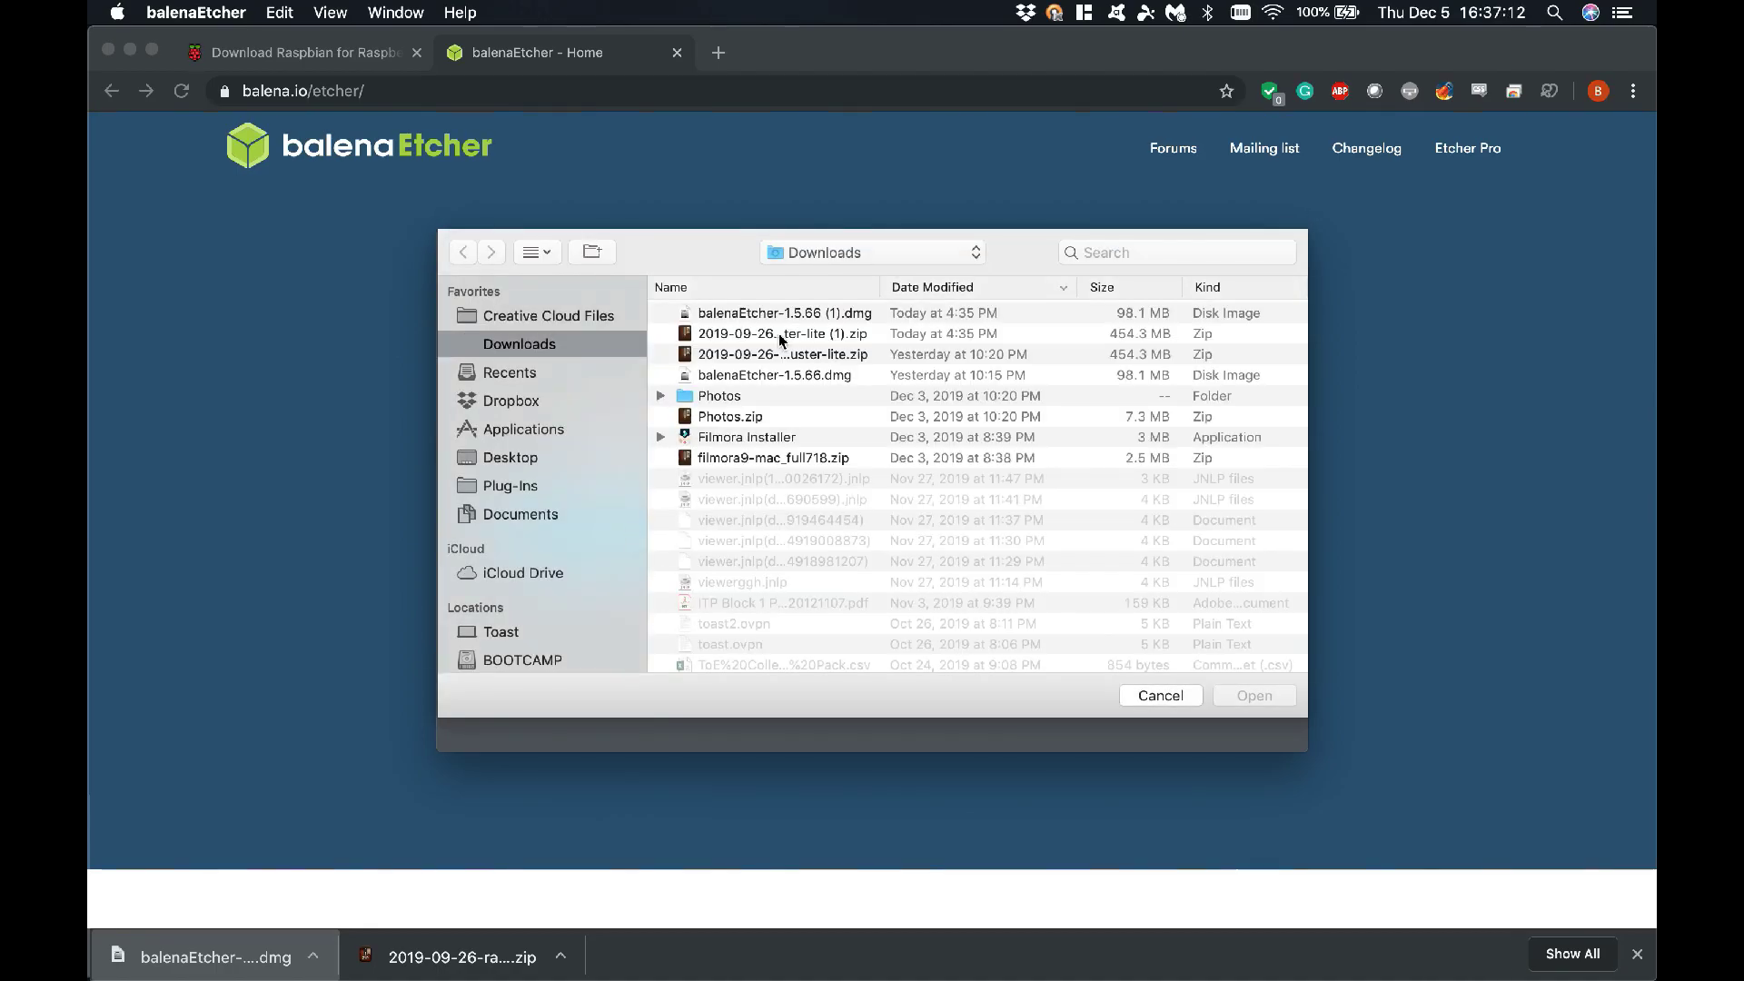
left_click(778, 334)
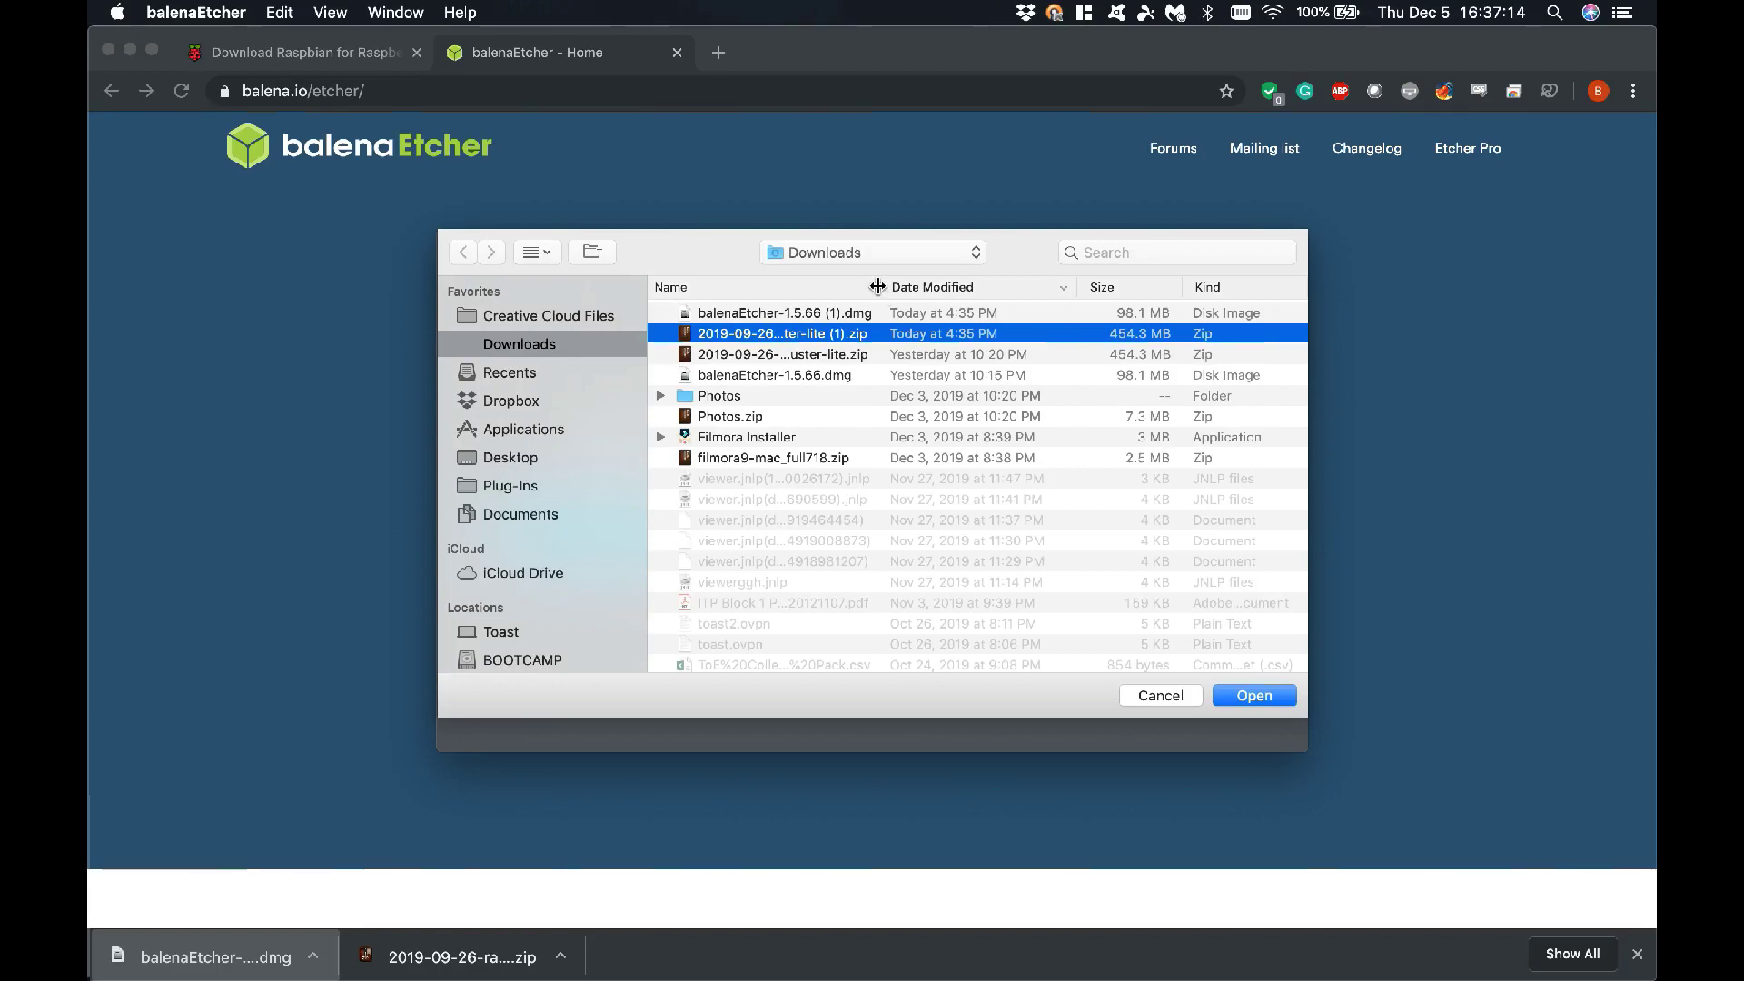
left_click_drag(881, 286, 1013, 289)
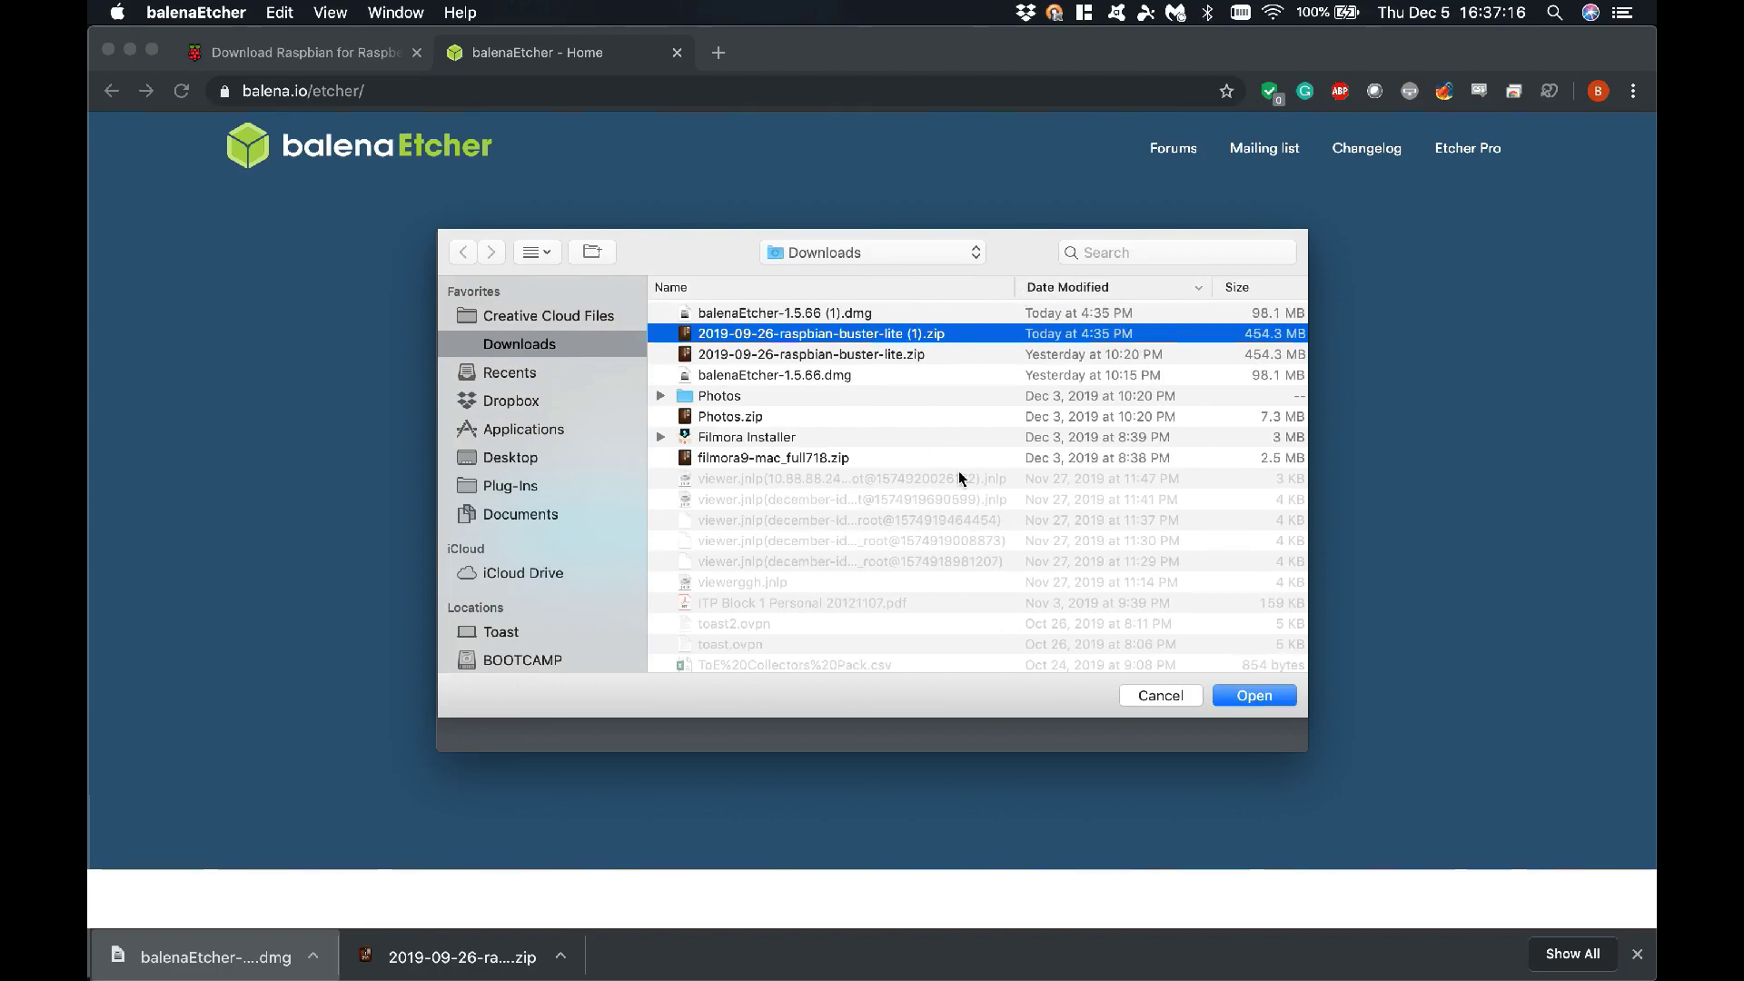
left_click(1268, 698)
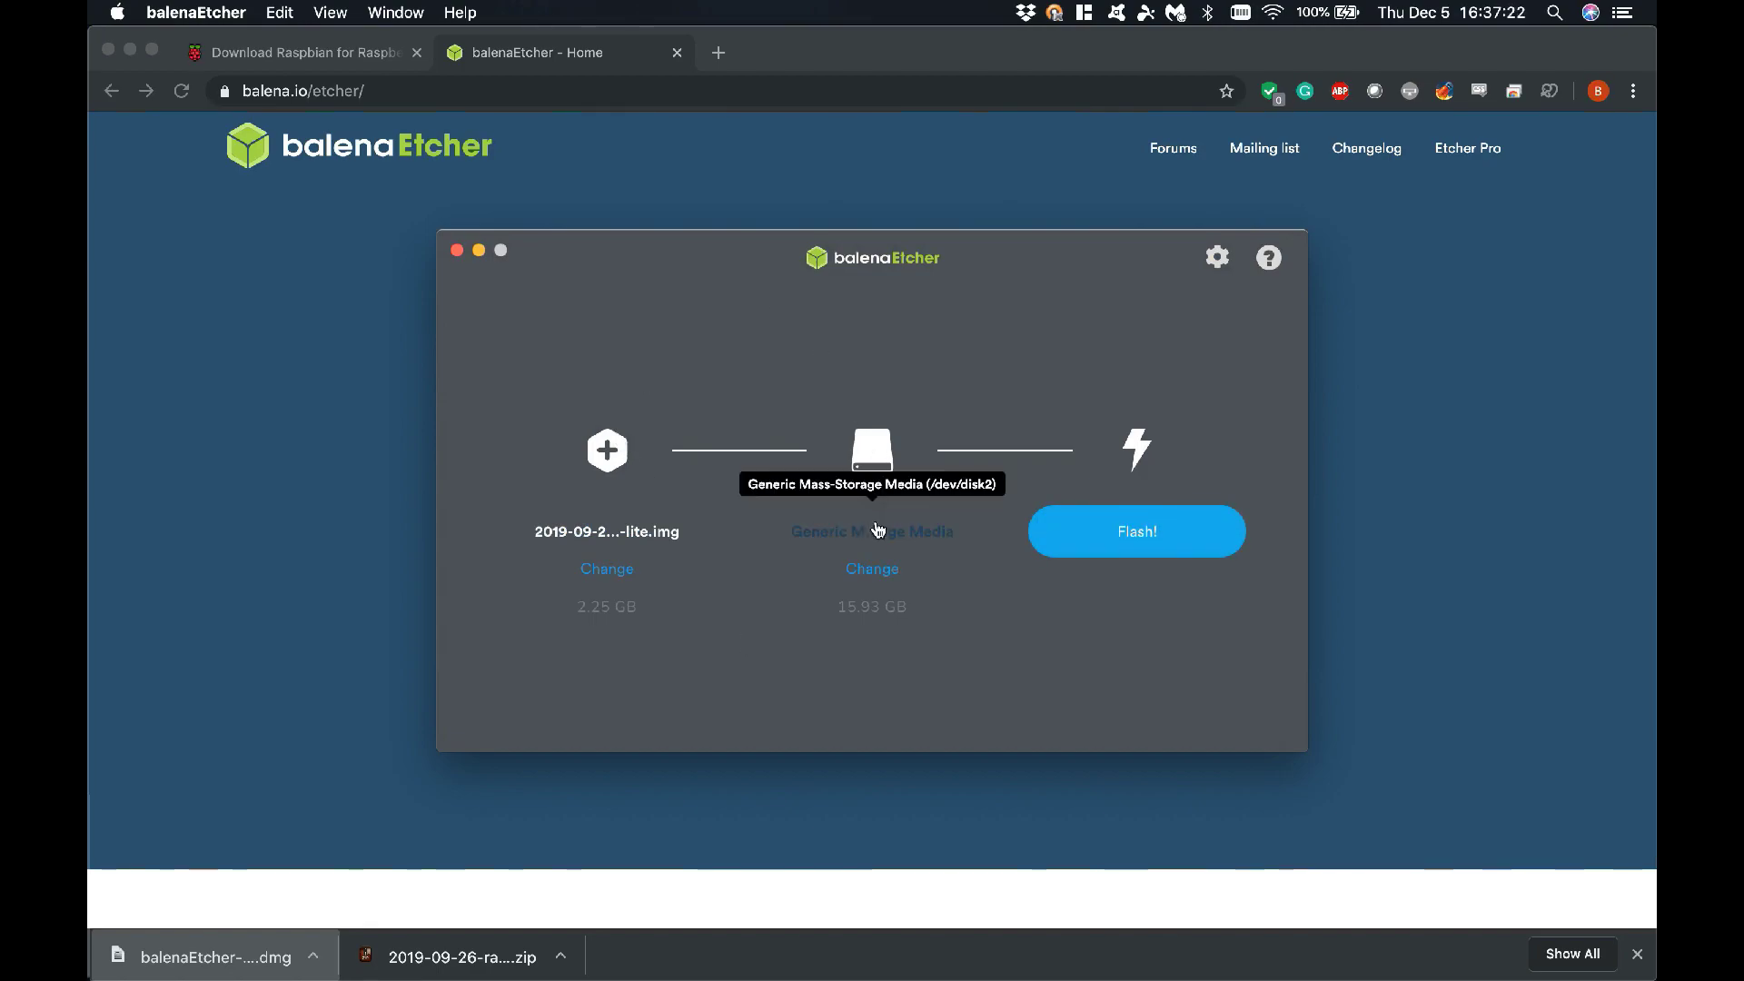
left_click(1127, 544)
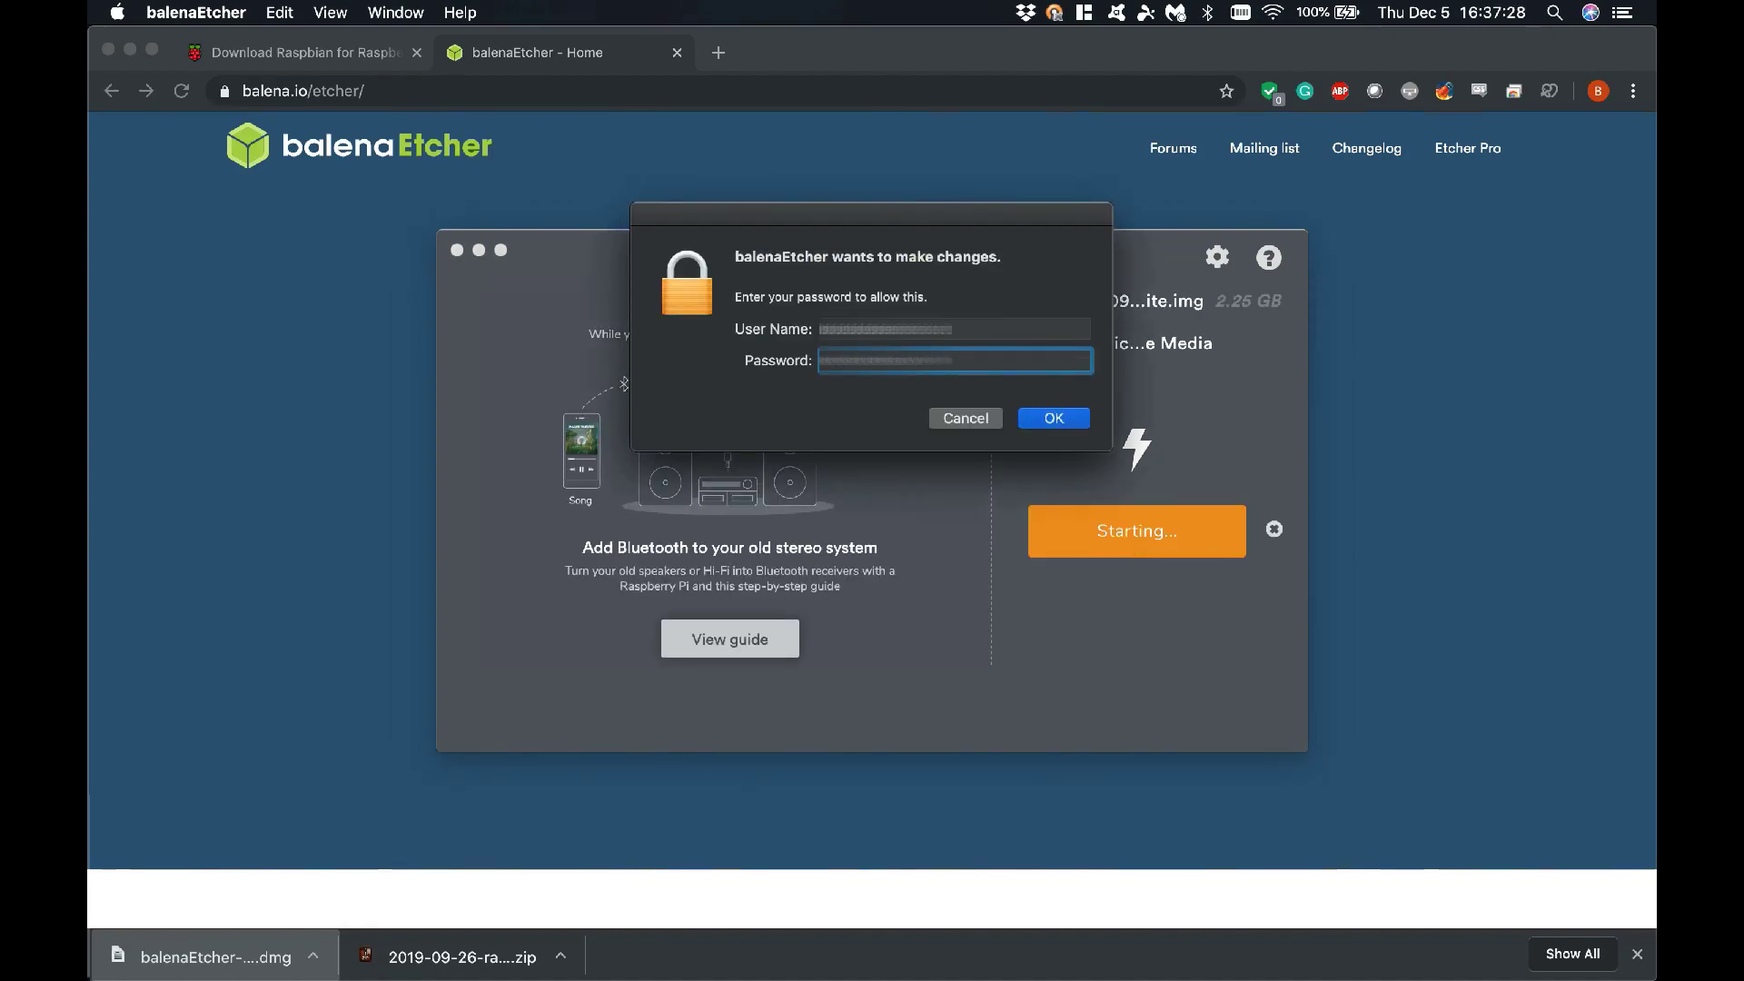
Authorise the write with the administrator password, wait for Flash Complete!, then close balenaEtcher
key("Return")
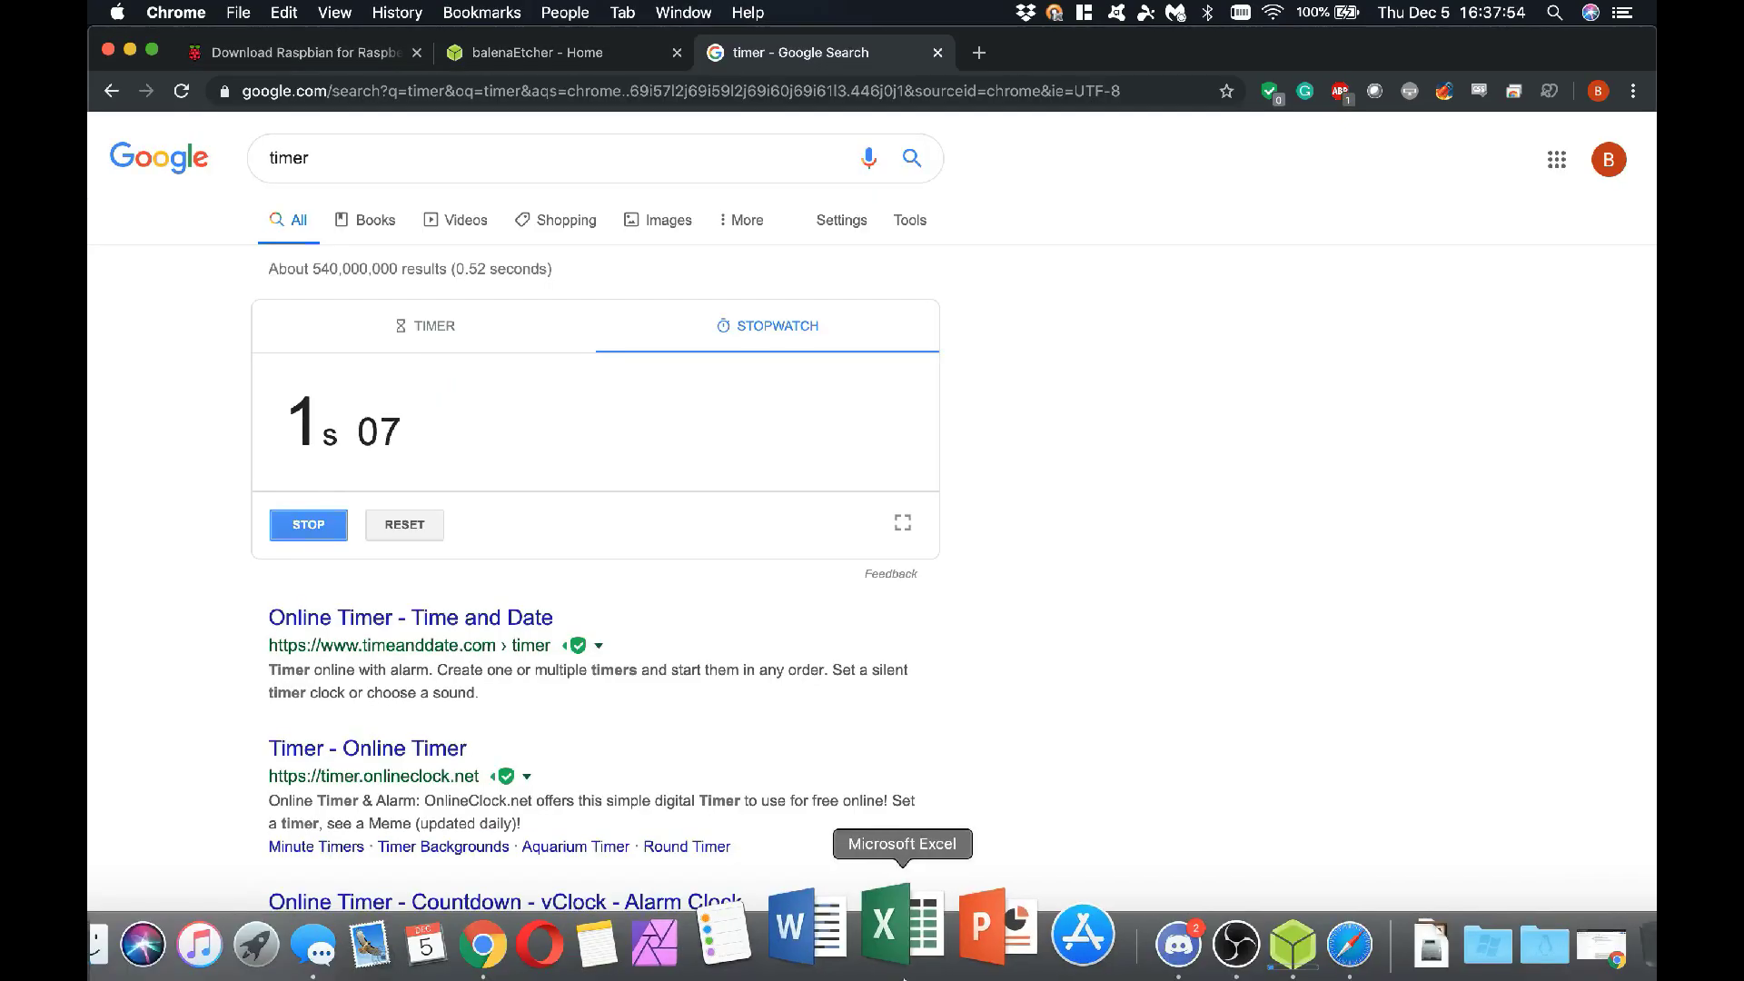
left_click(1293, 945)
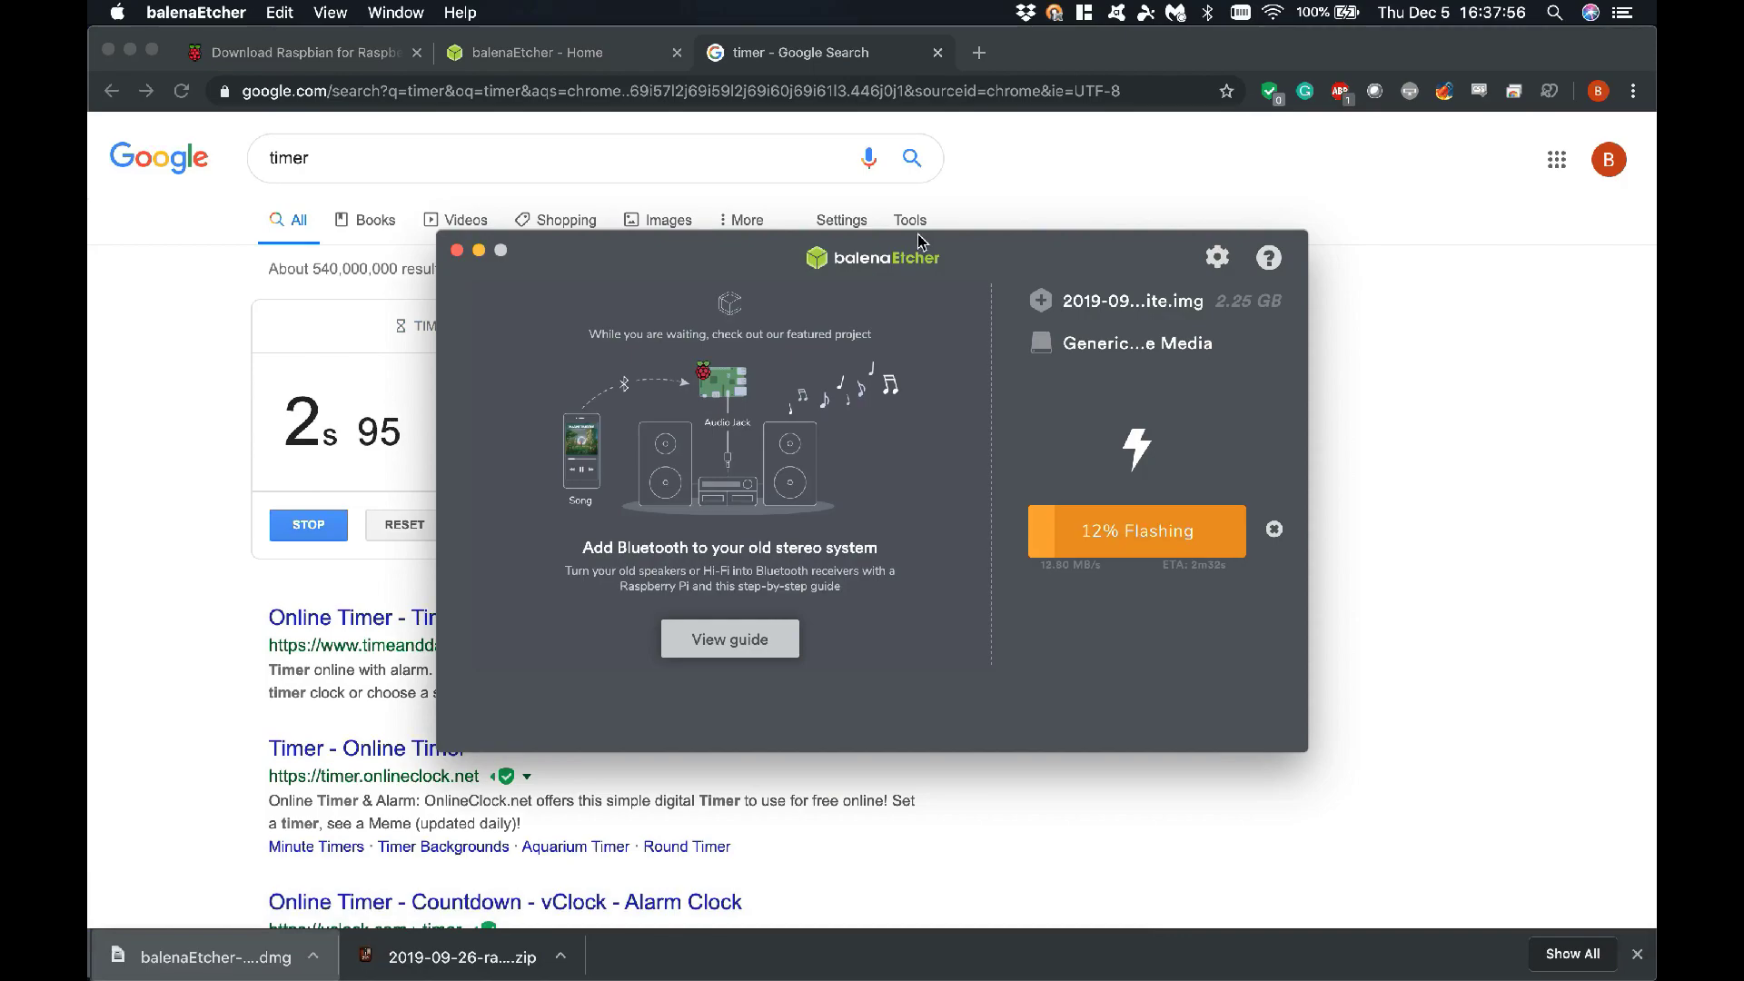
left_click_drag(920, 241, 972, 327)
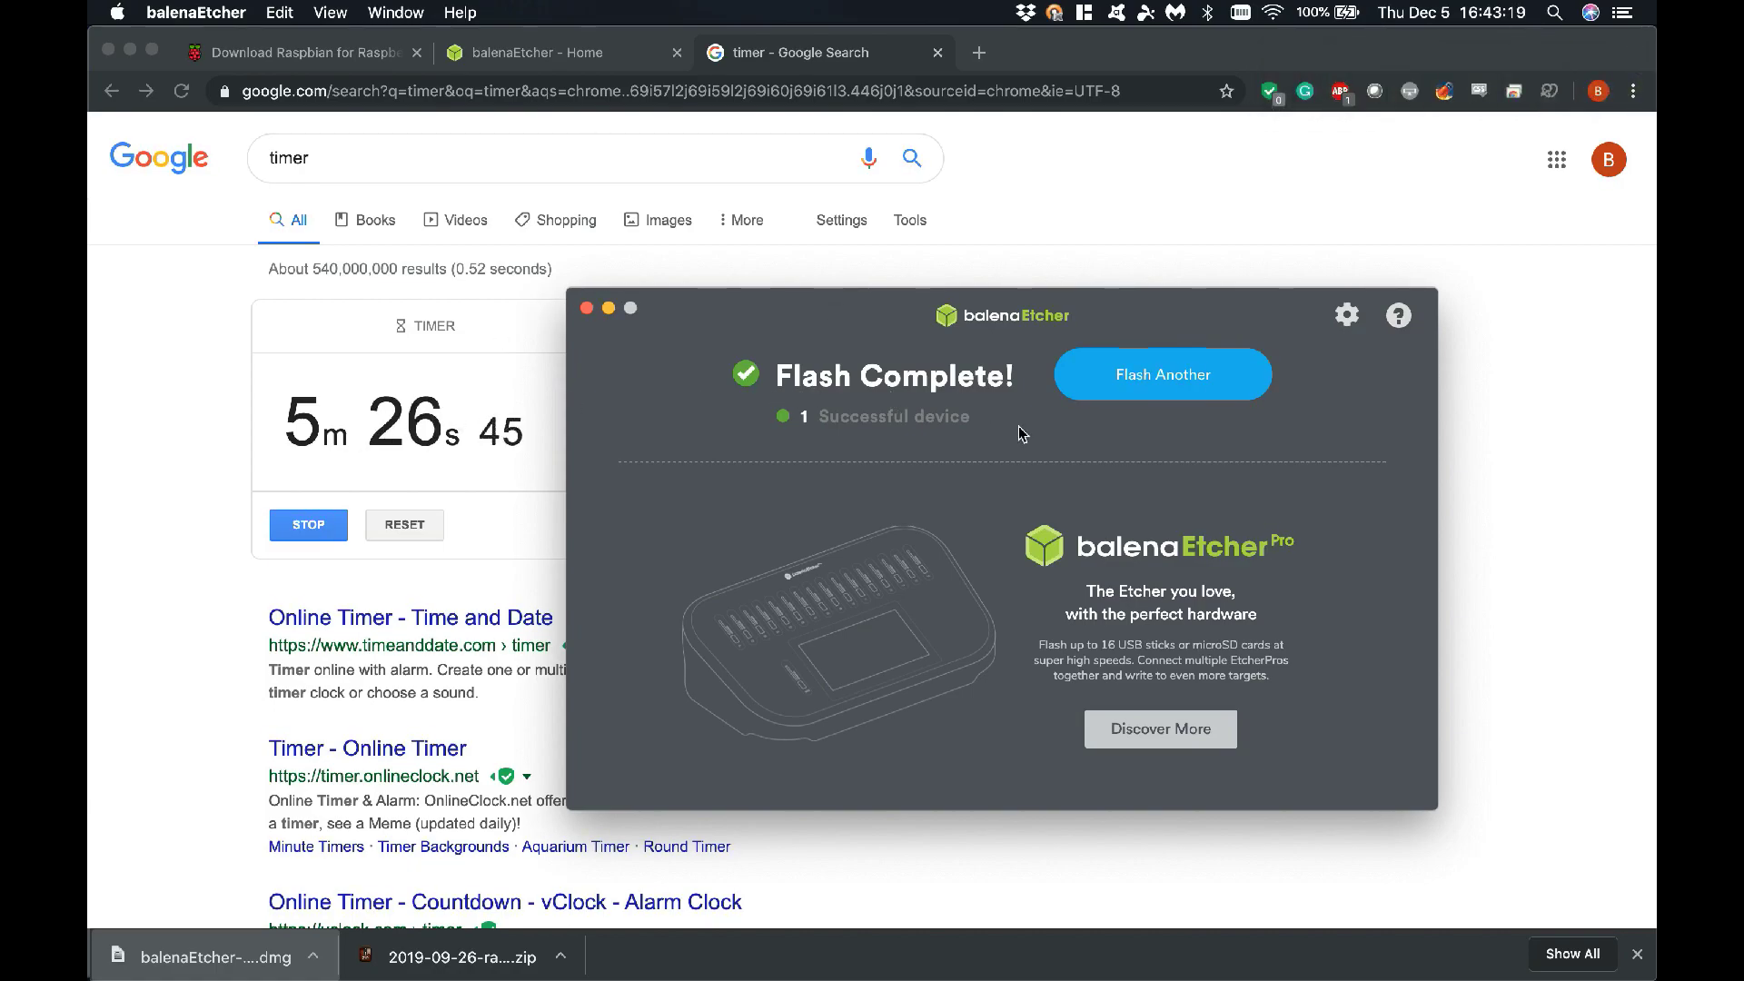
left_click(587, 309)
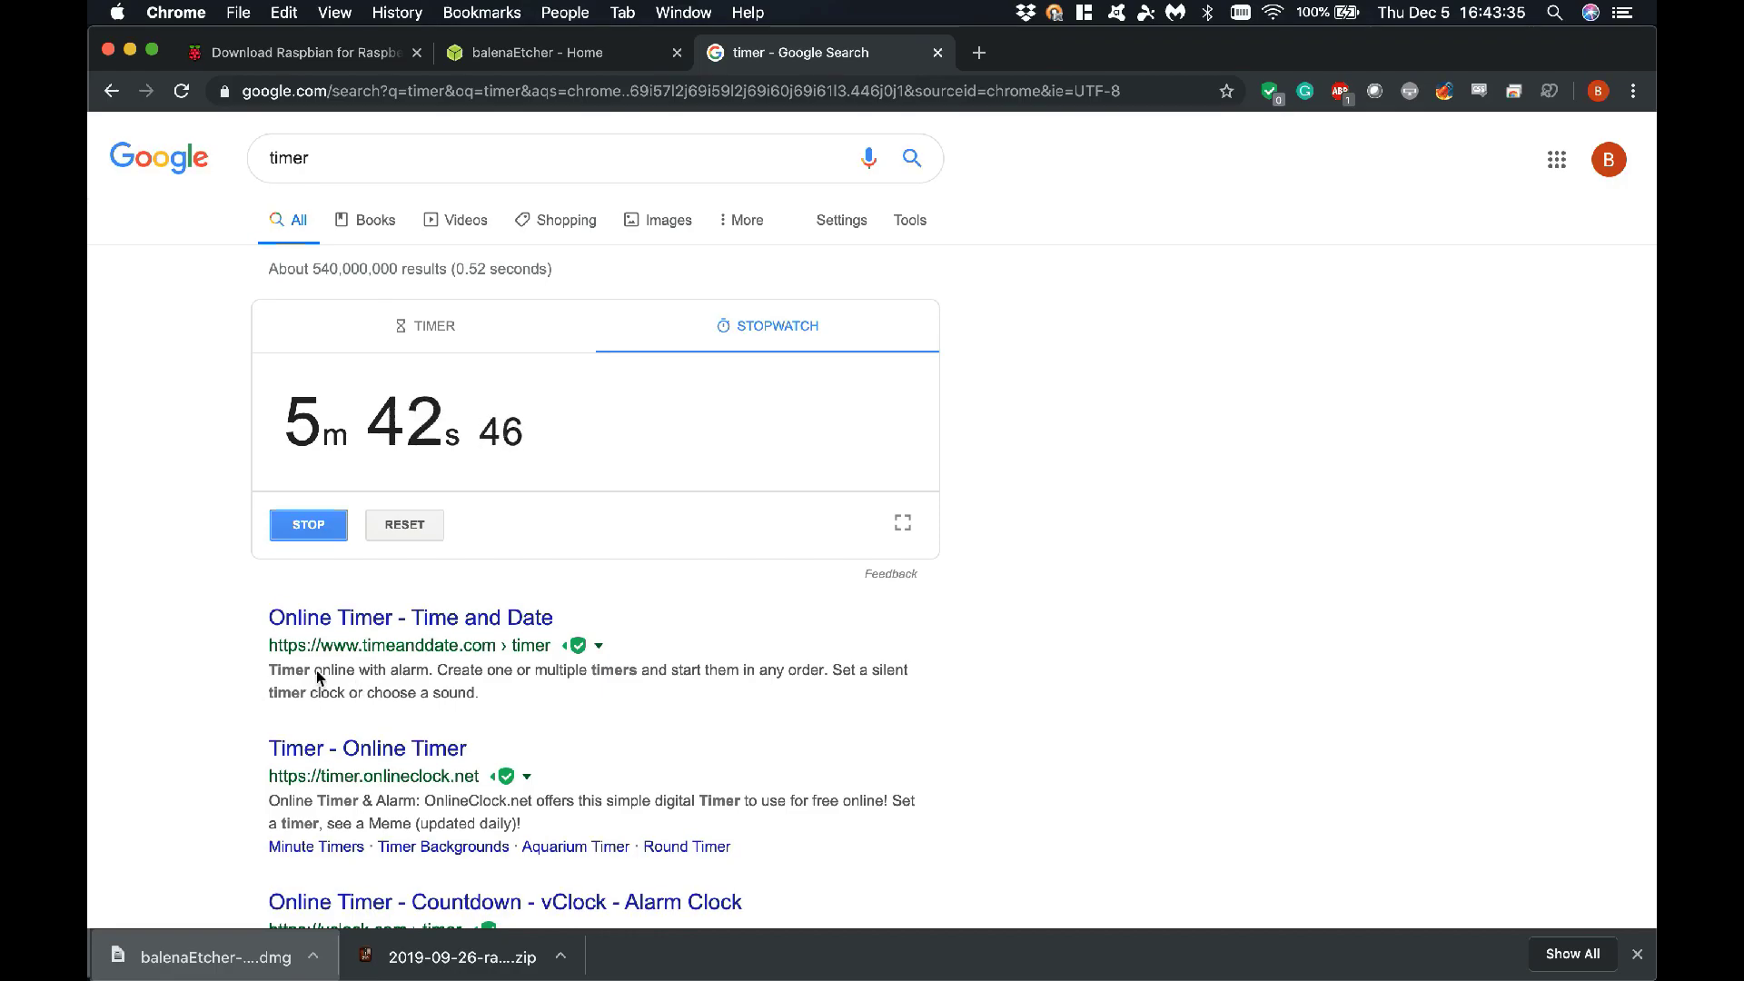
Close the stopwatch tab, confirming Leave at the 'Leave site?' prompt
left_click(938, 53)
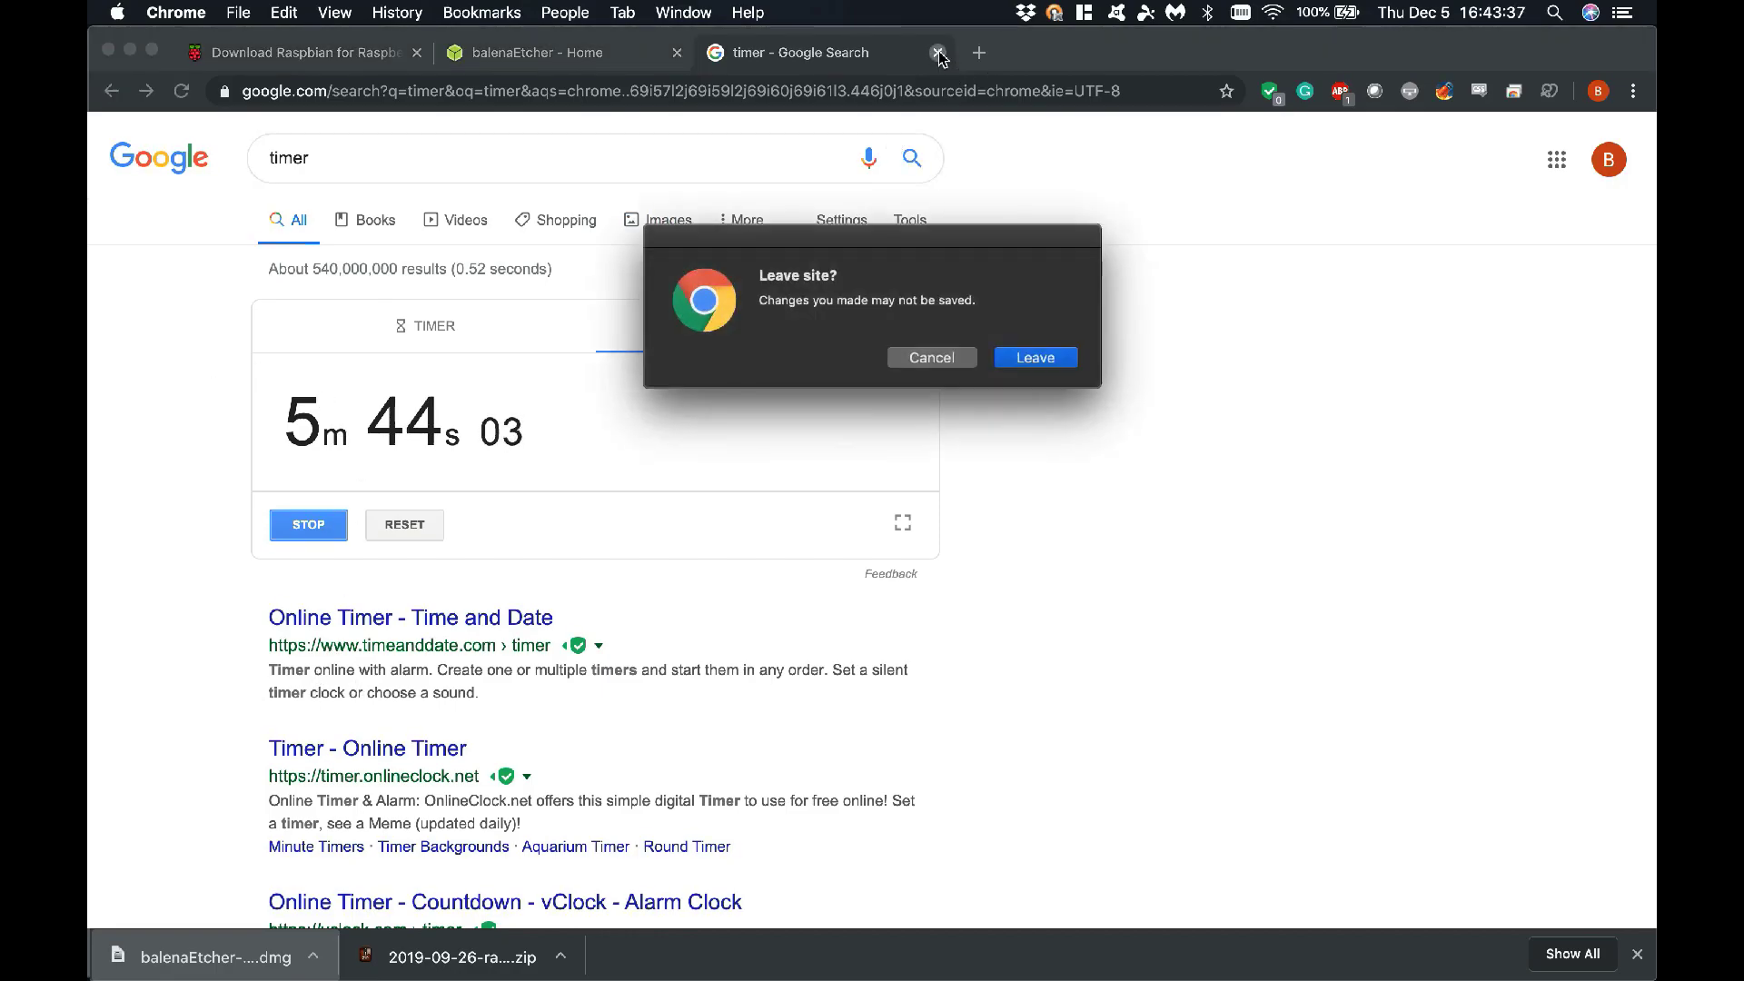
left_click(1026, 360)
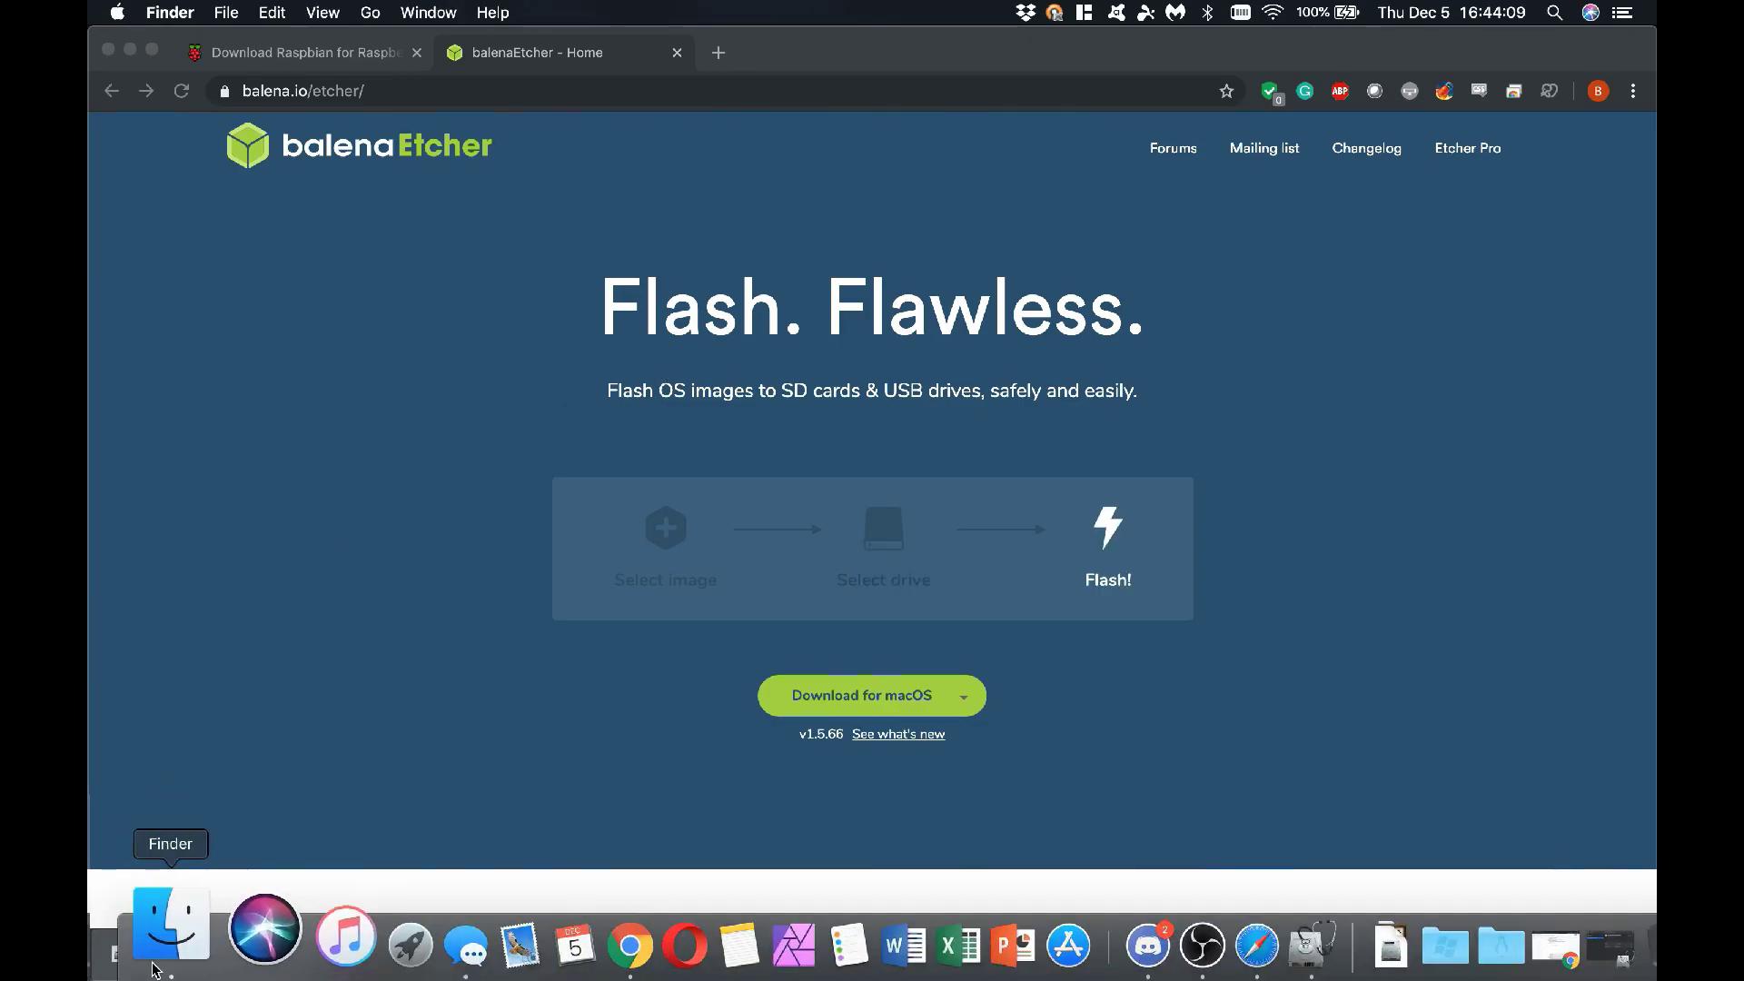
Glance at Finder's Recents window, close it, and bring up Launchpad
left_click(155, 963)
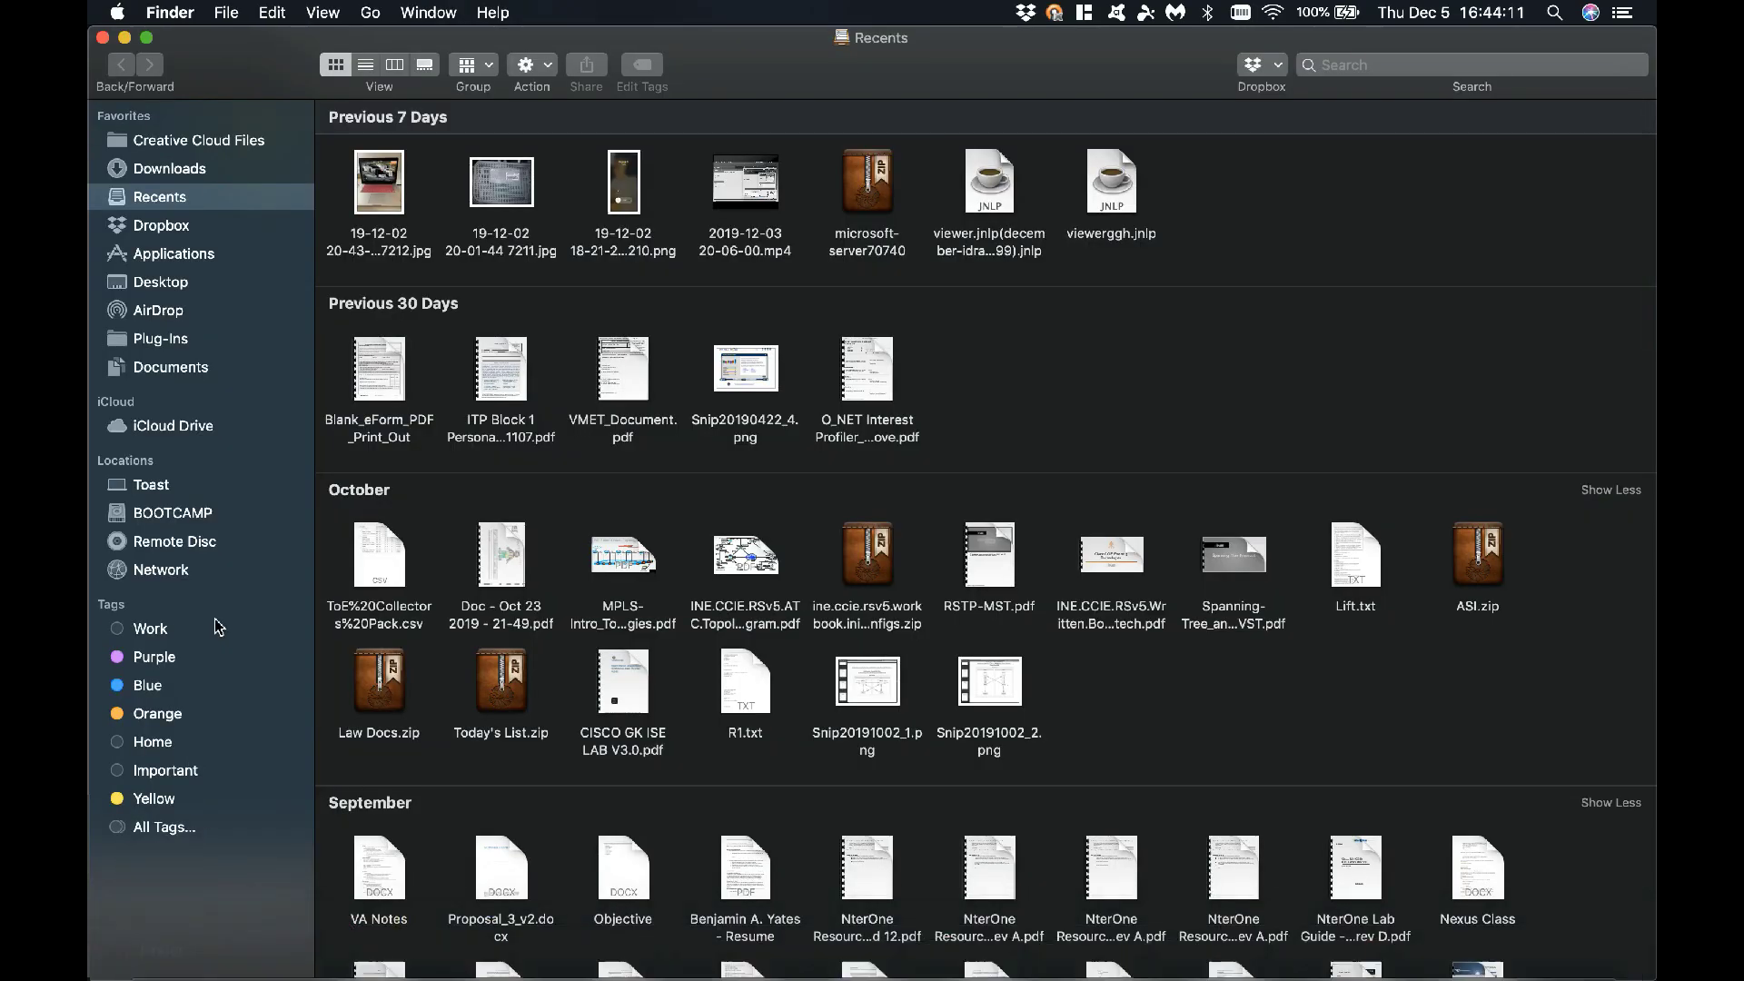
mouse_move(511, 370)
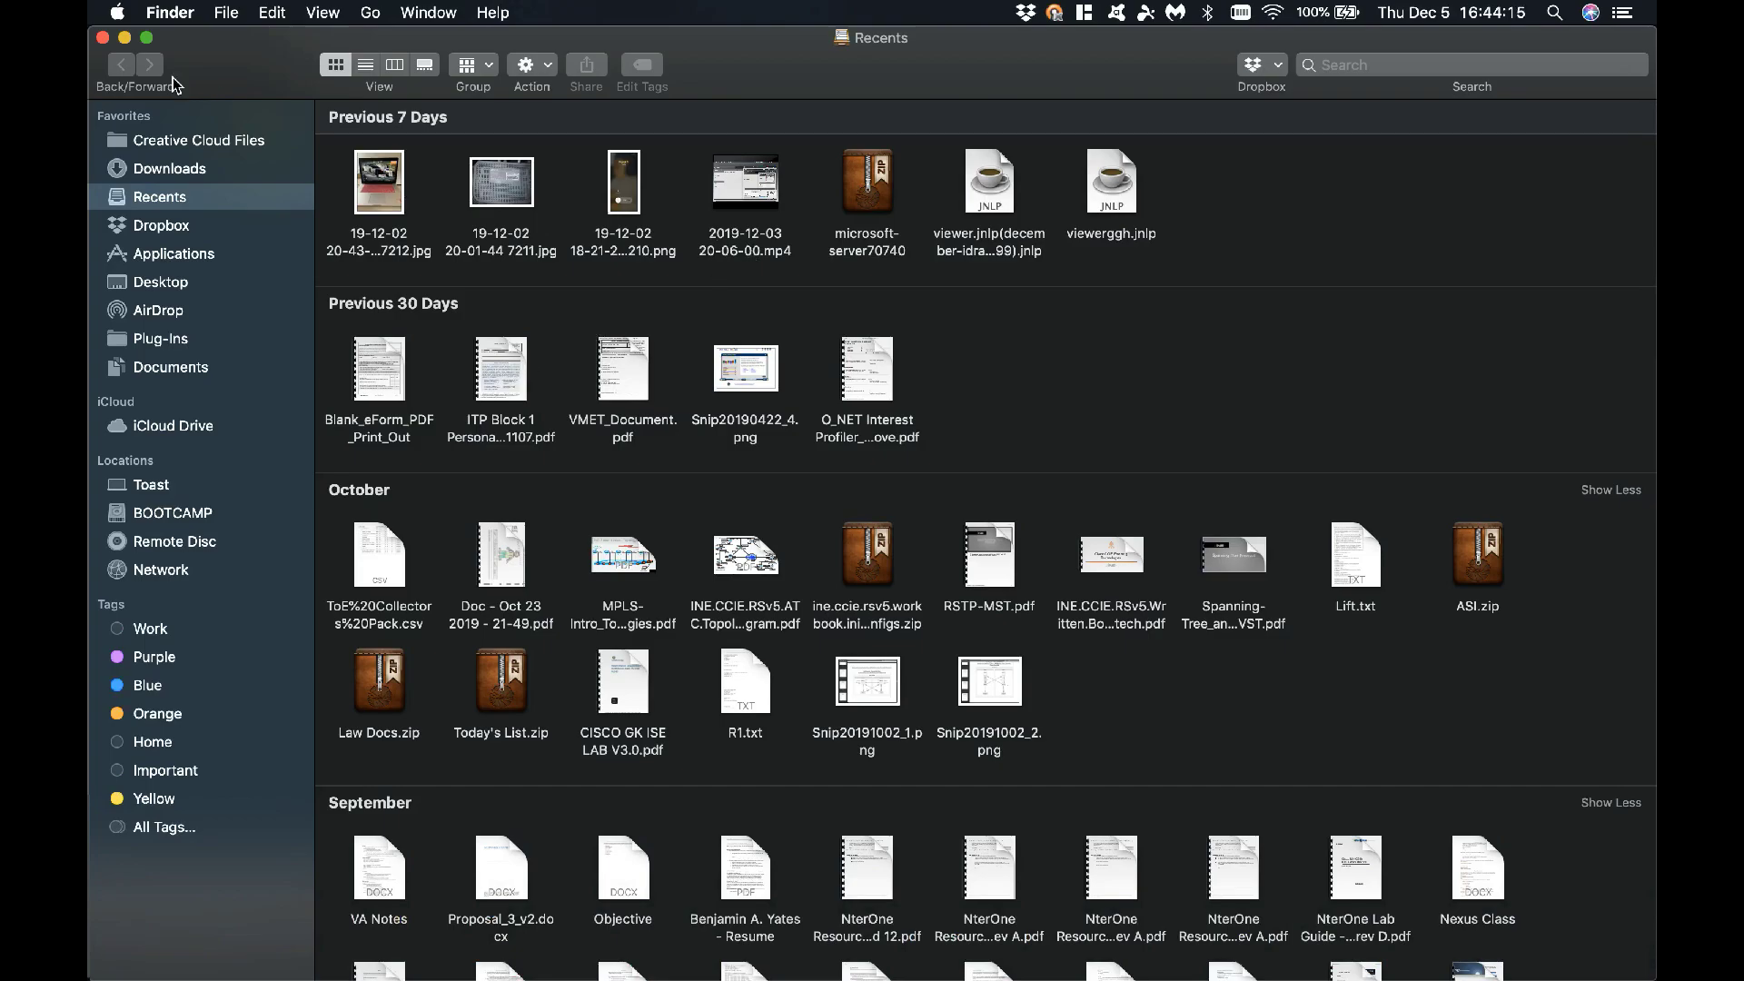
left_click(103, 39)
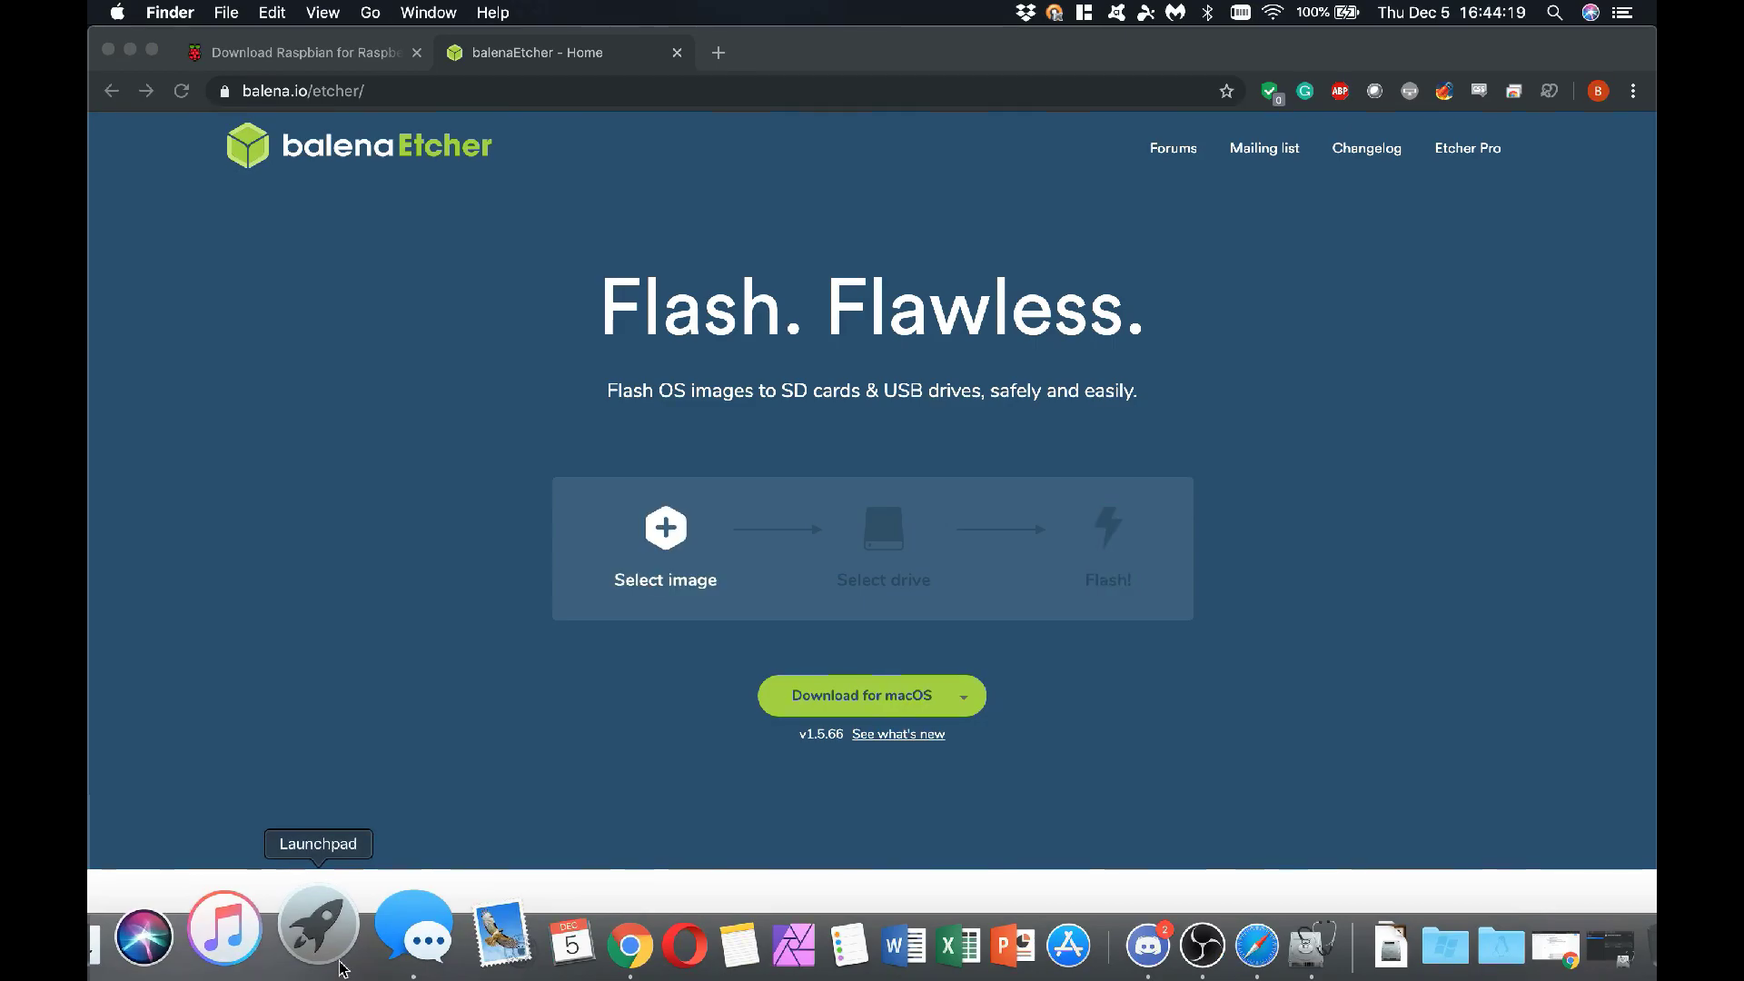
left_click(342, 968)
Filter Launchpad with 'para' and launch Parallels Desktop to resume the Windows 7 VM
type("para")
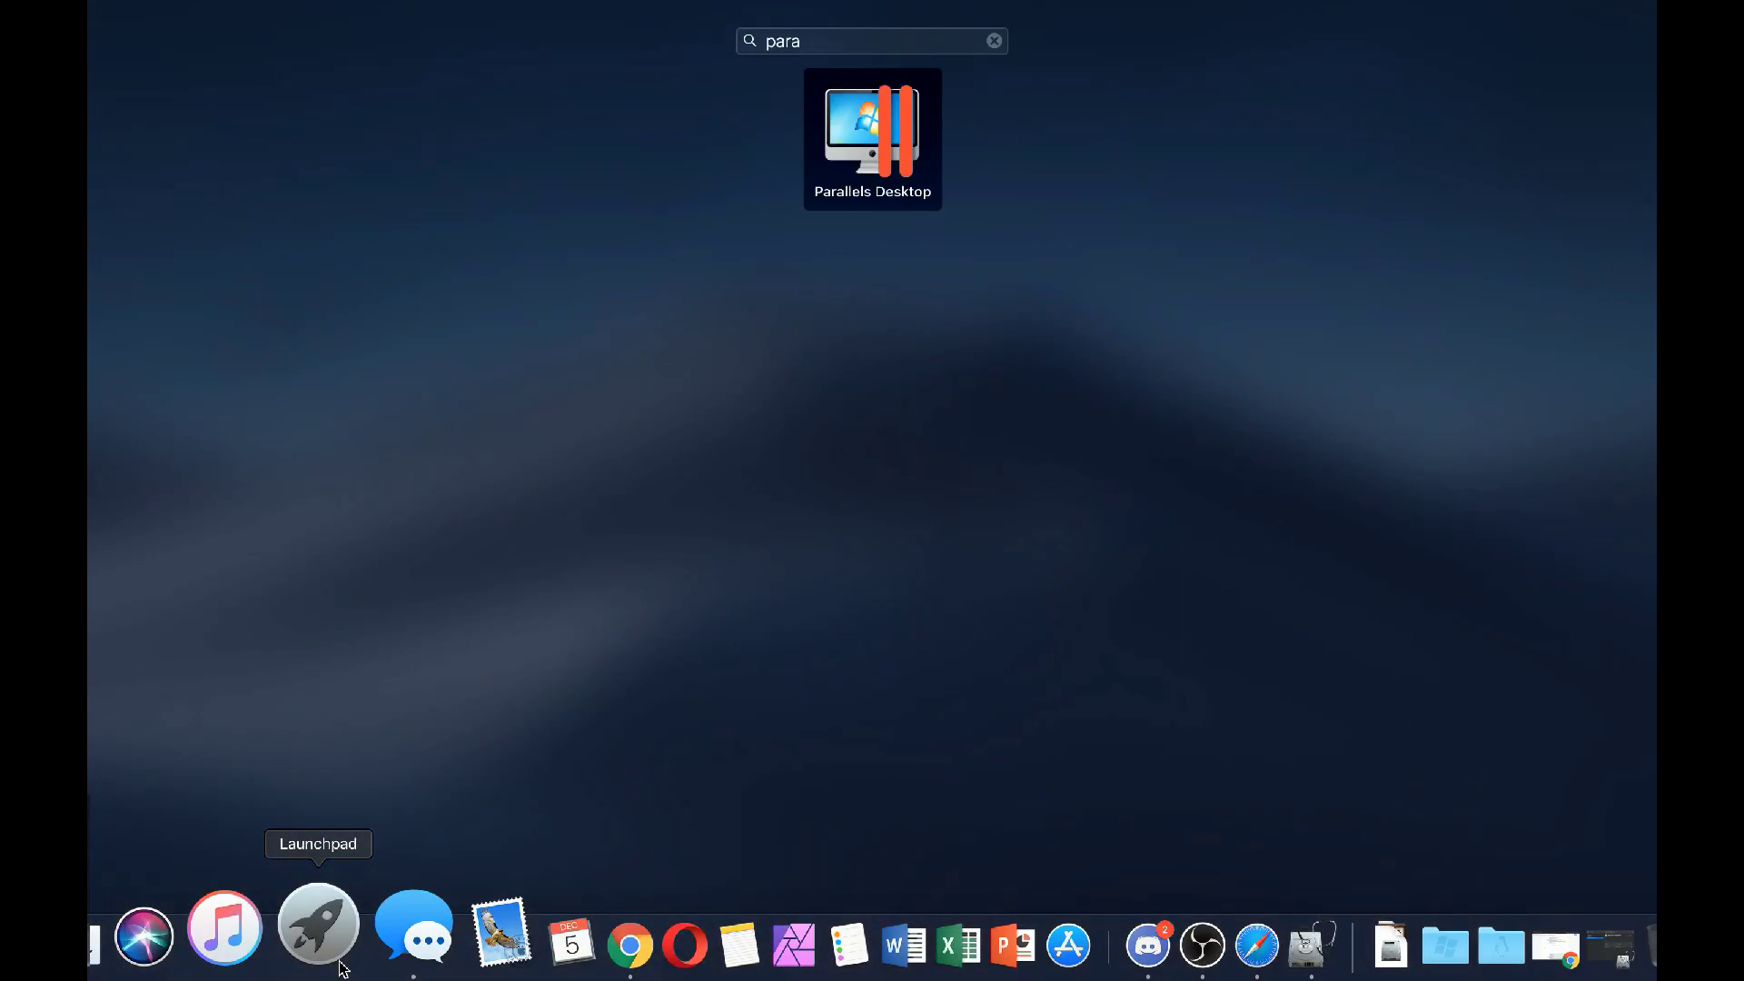
left_click(342, 969)
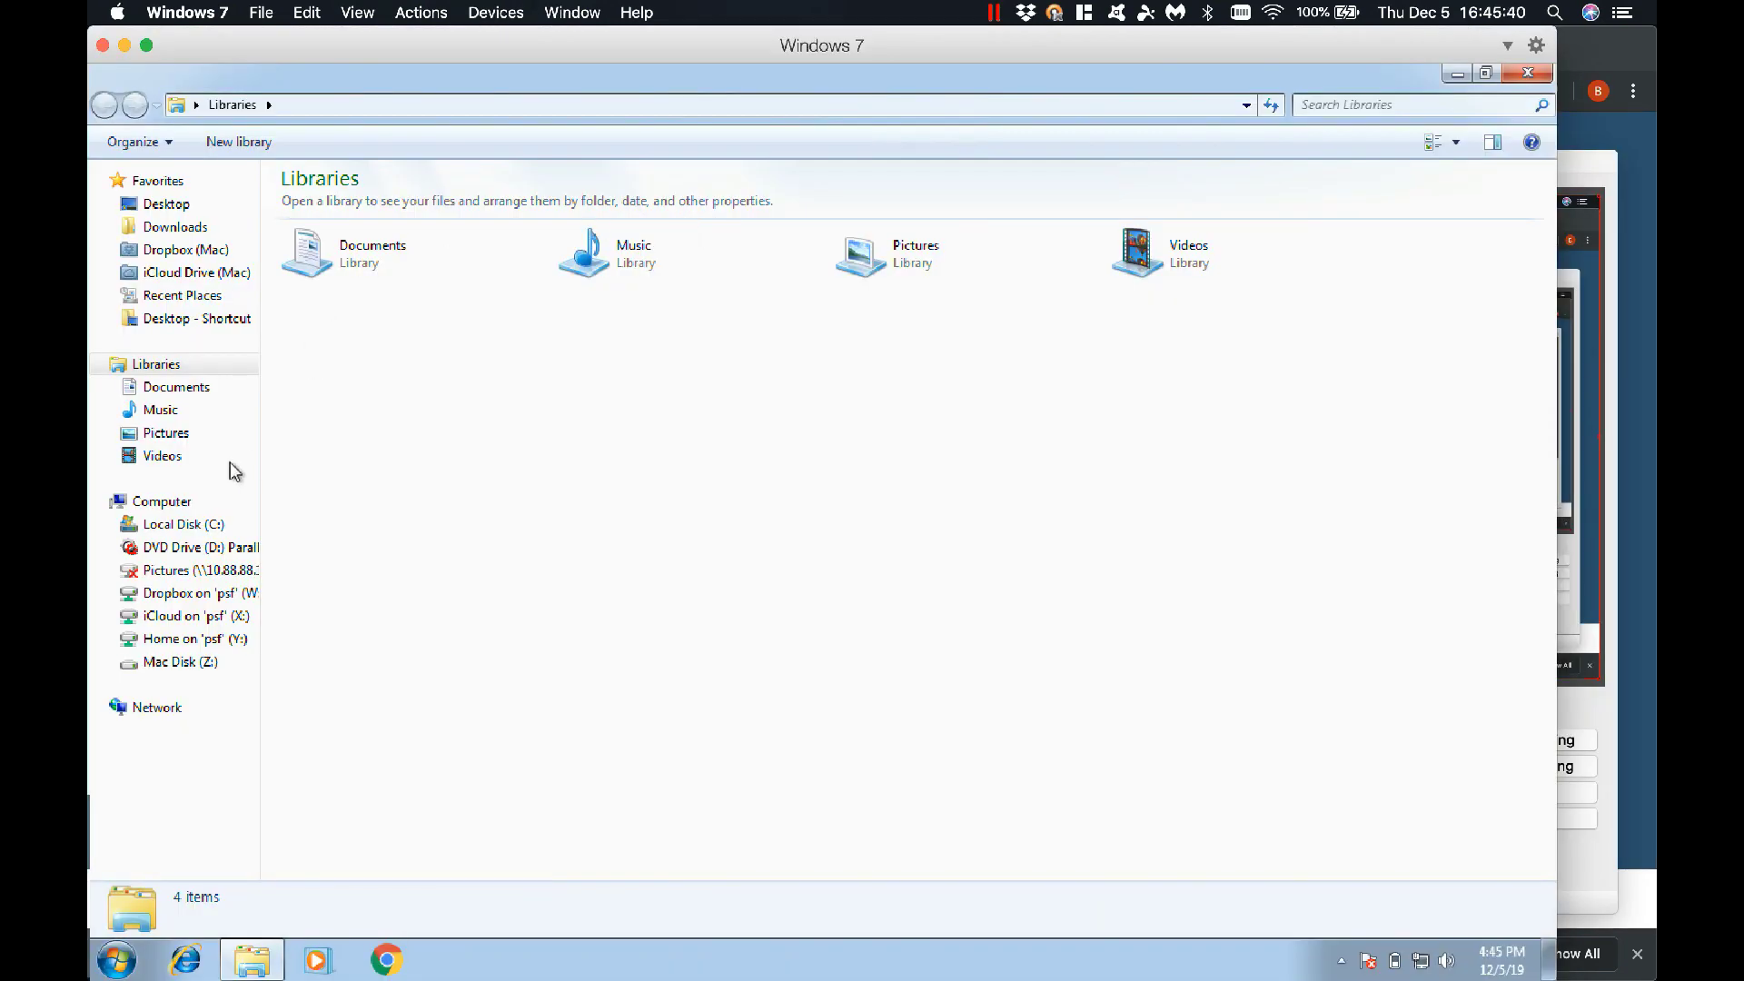
Attach Generic Mass-Storage (disk2) via Devices > External Devices and open the boot (E:) drive
left_click(145, 501)
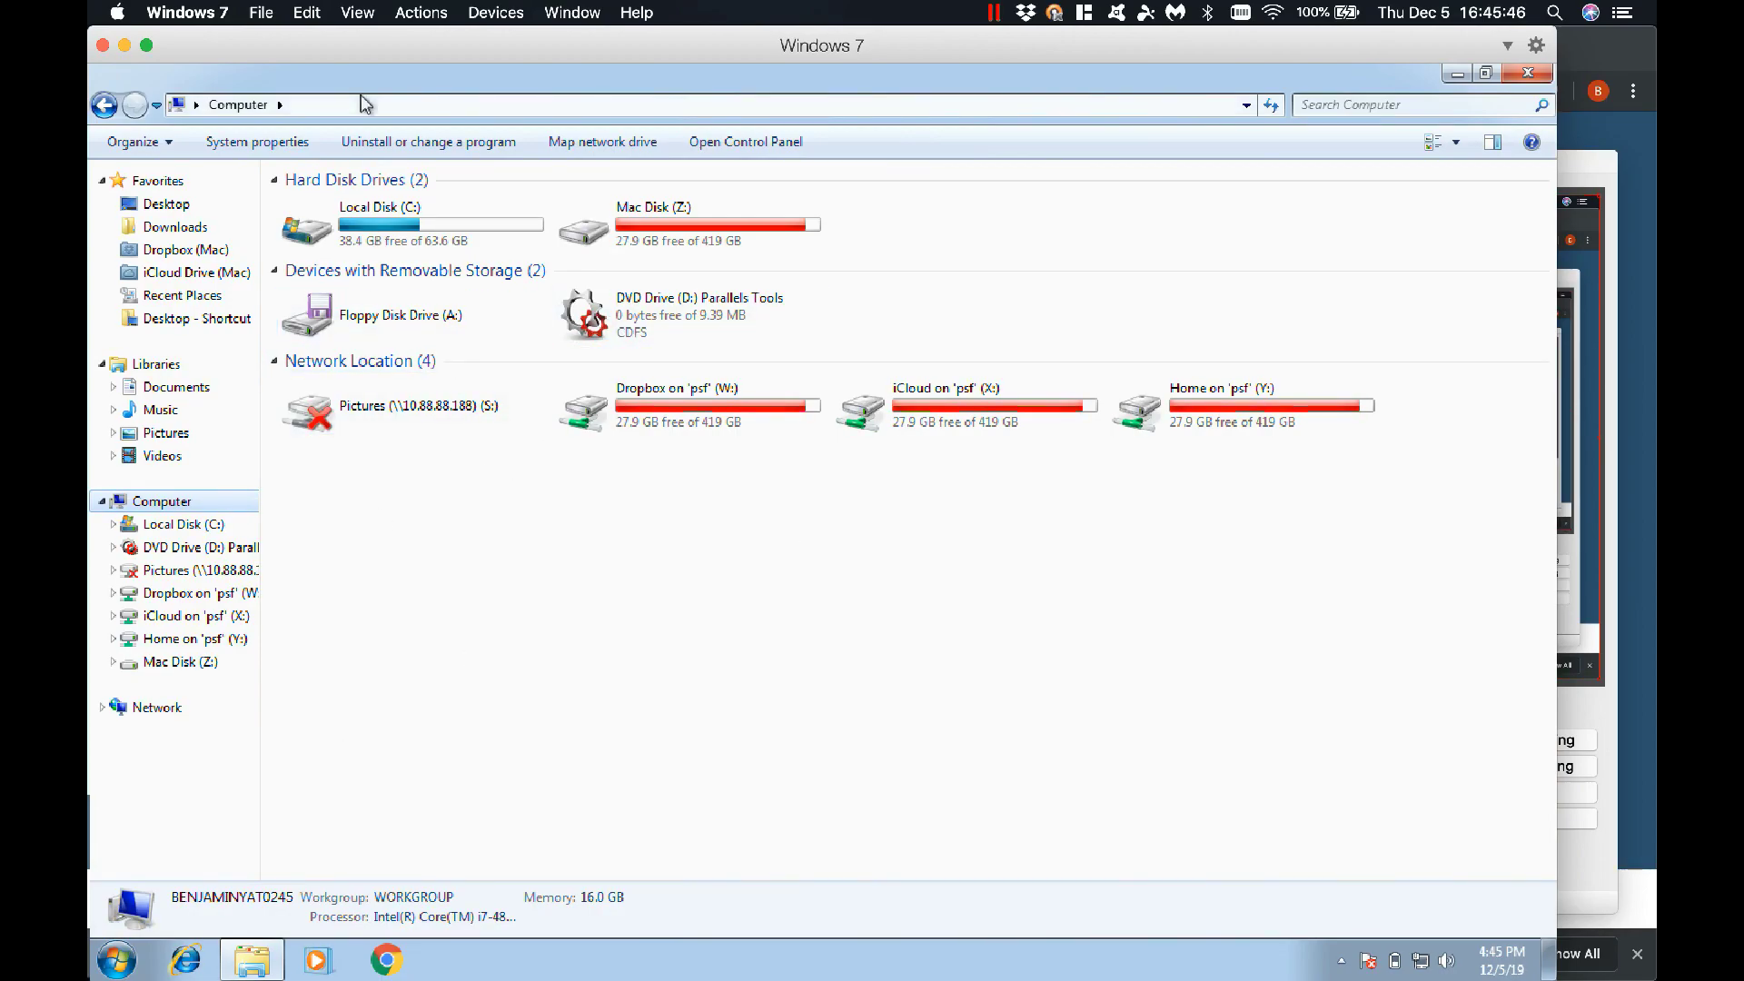
left_click(205, 18)
mouse_move(496, 11)
mouse_move(558, 49)
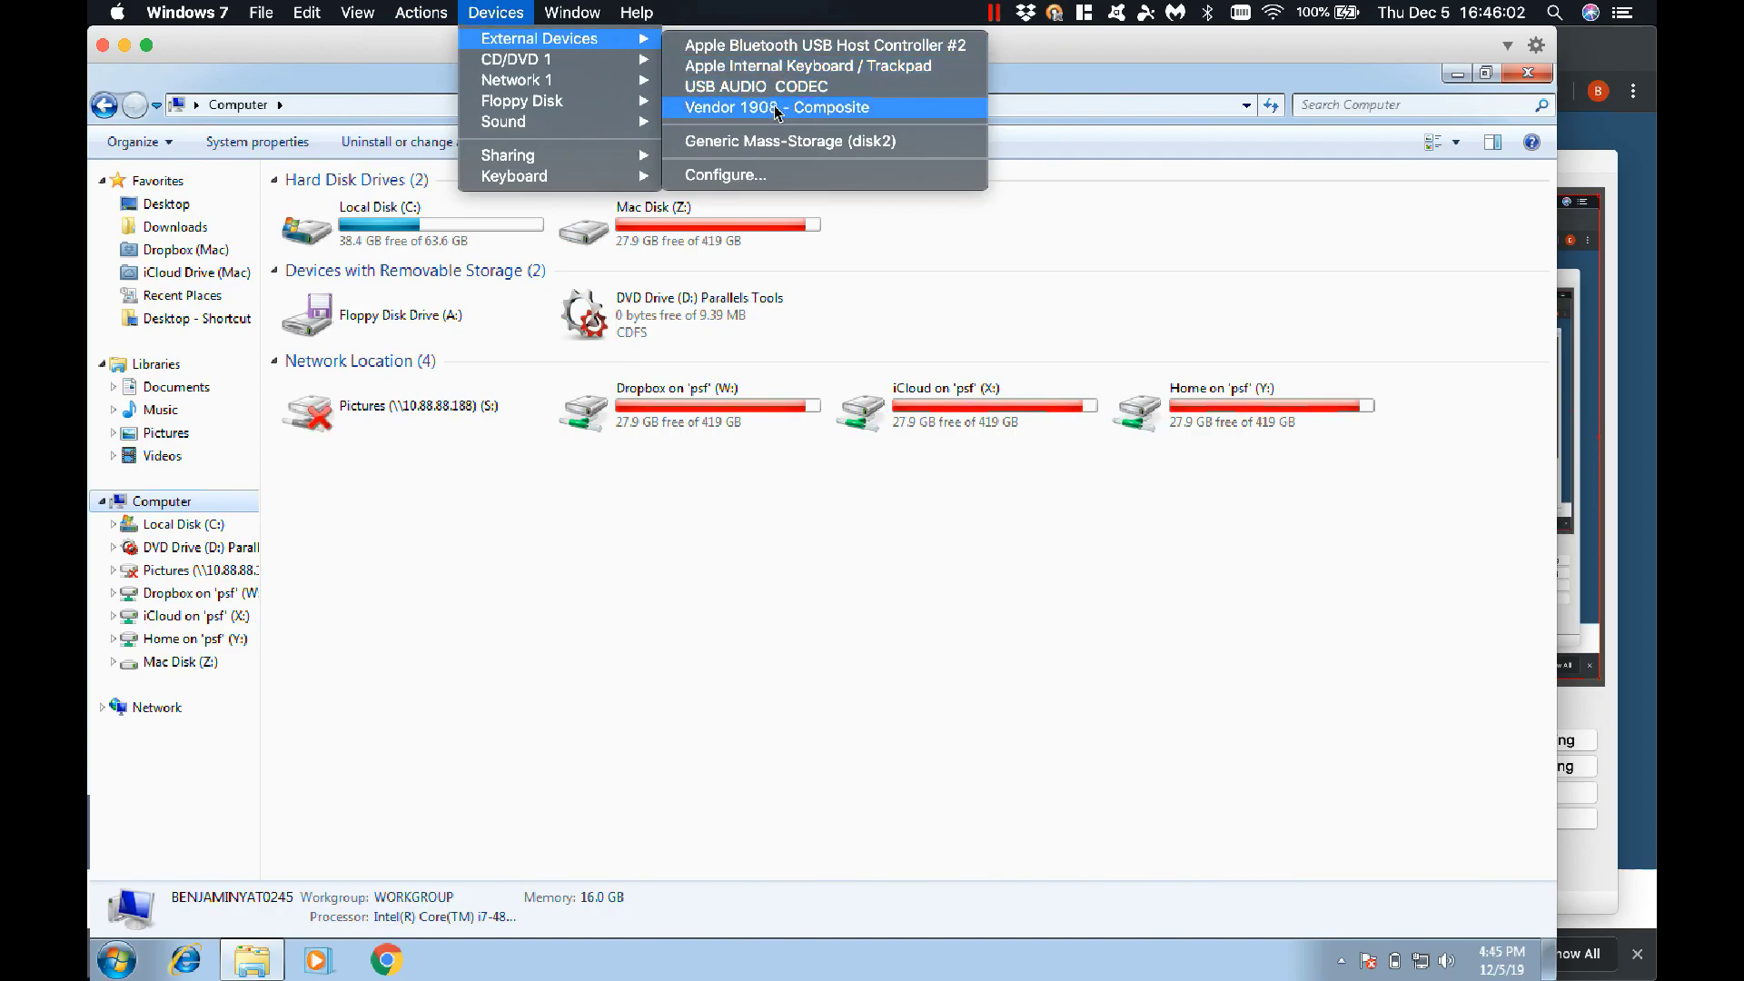
left_click(780, 140)
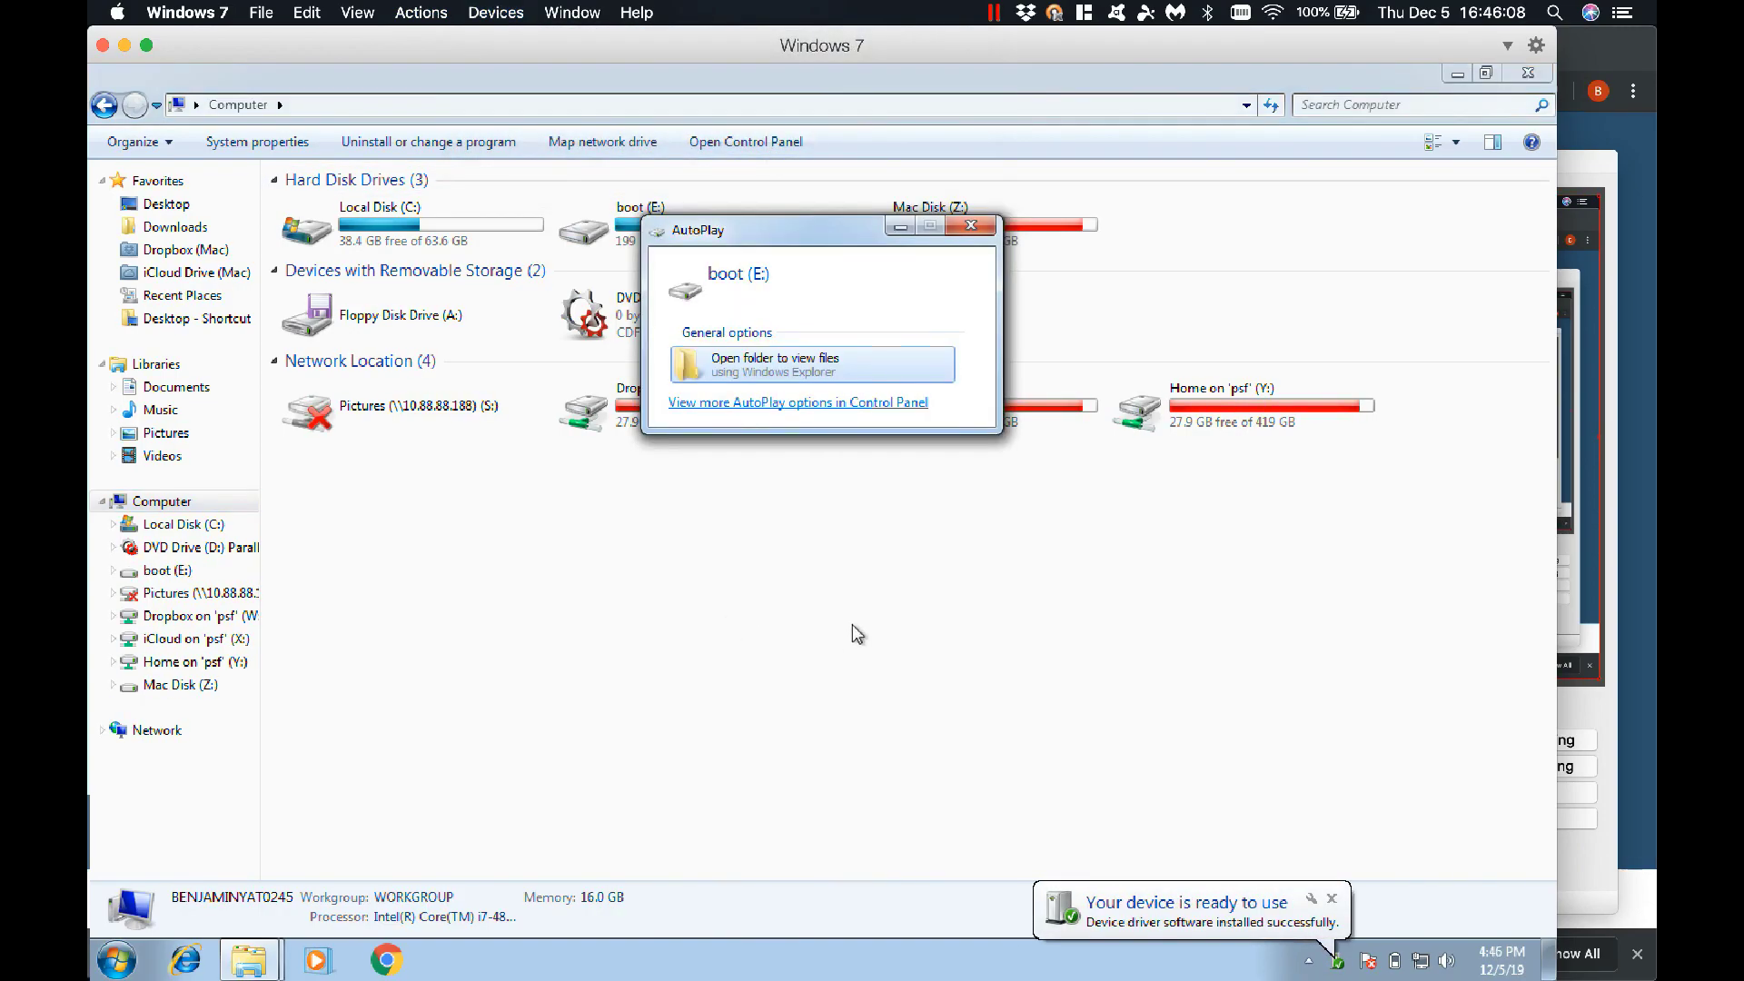
left_click(807, 380)
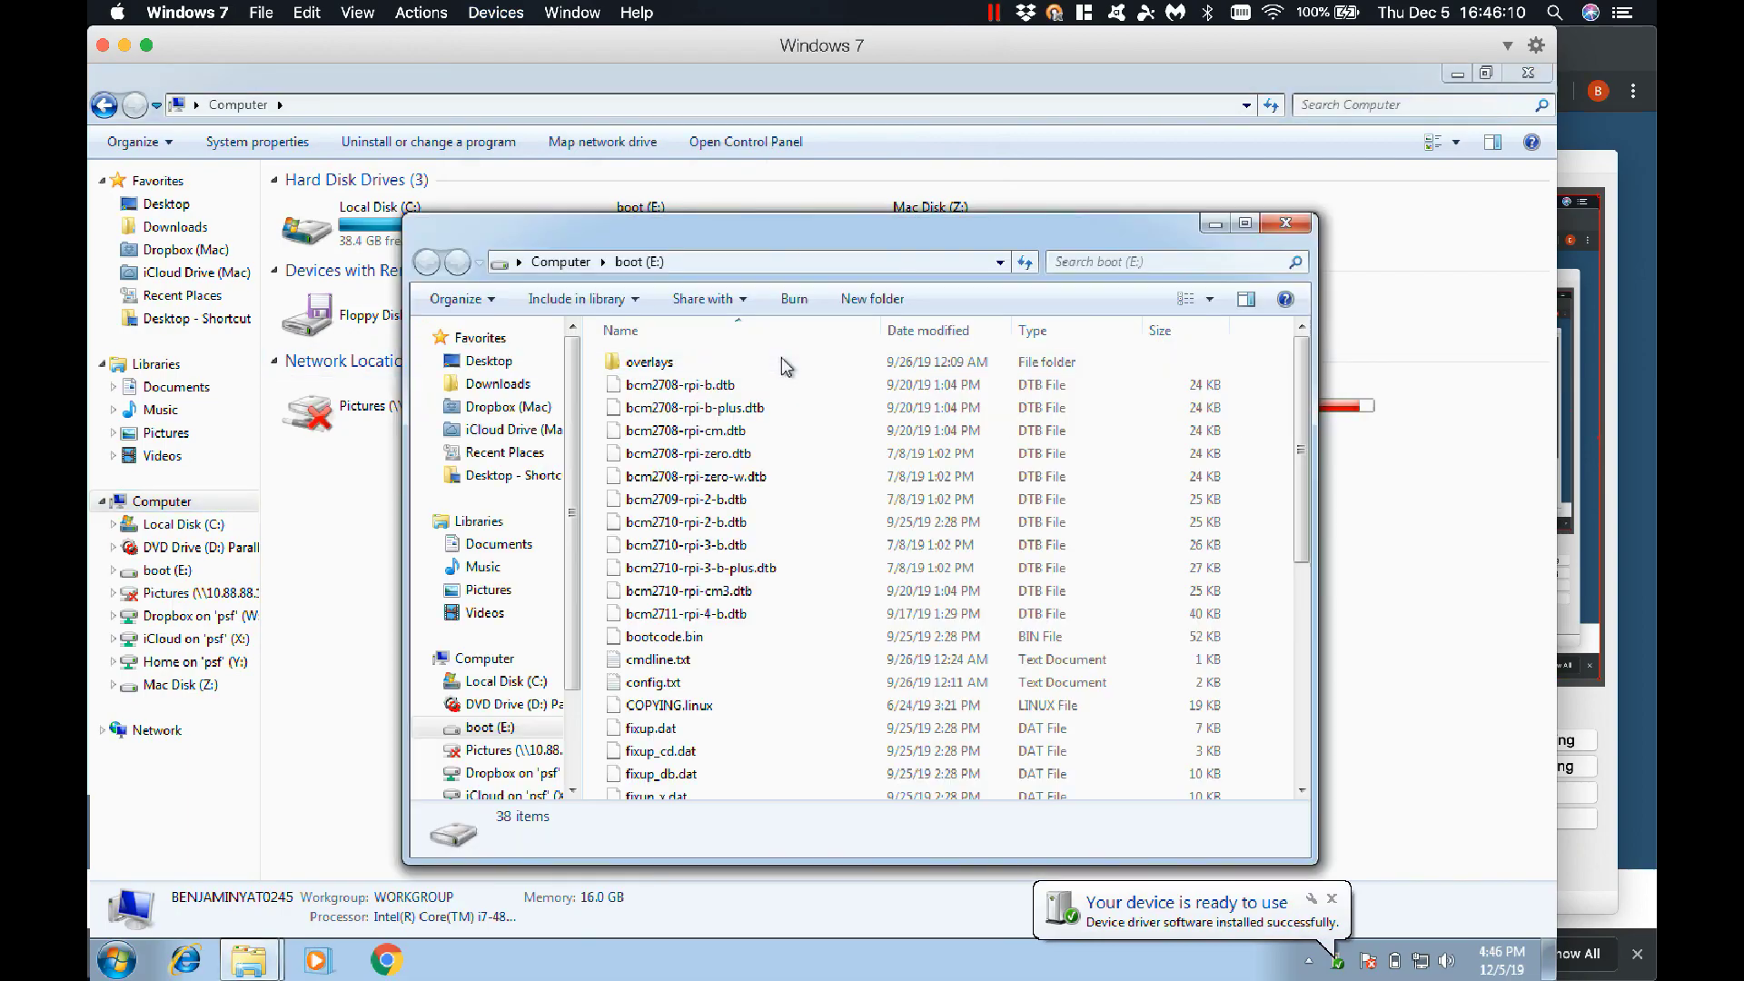
Reposition the boot (E:) window and expand the drive to show its overlays subfolder
left_click_drag(727, 235, 705, 195)
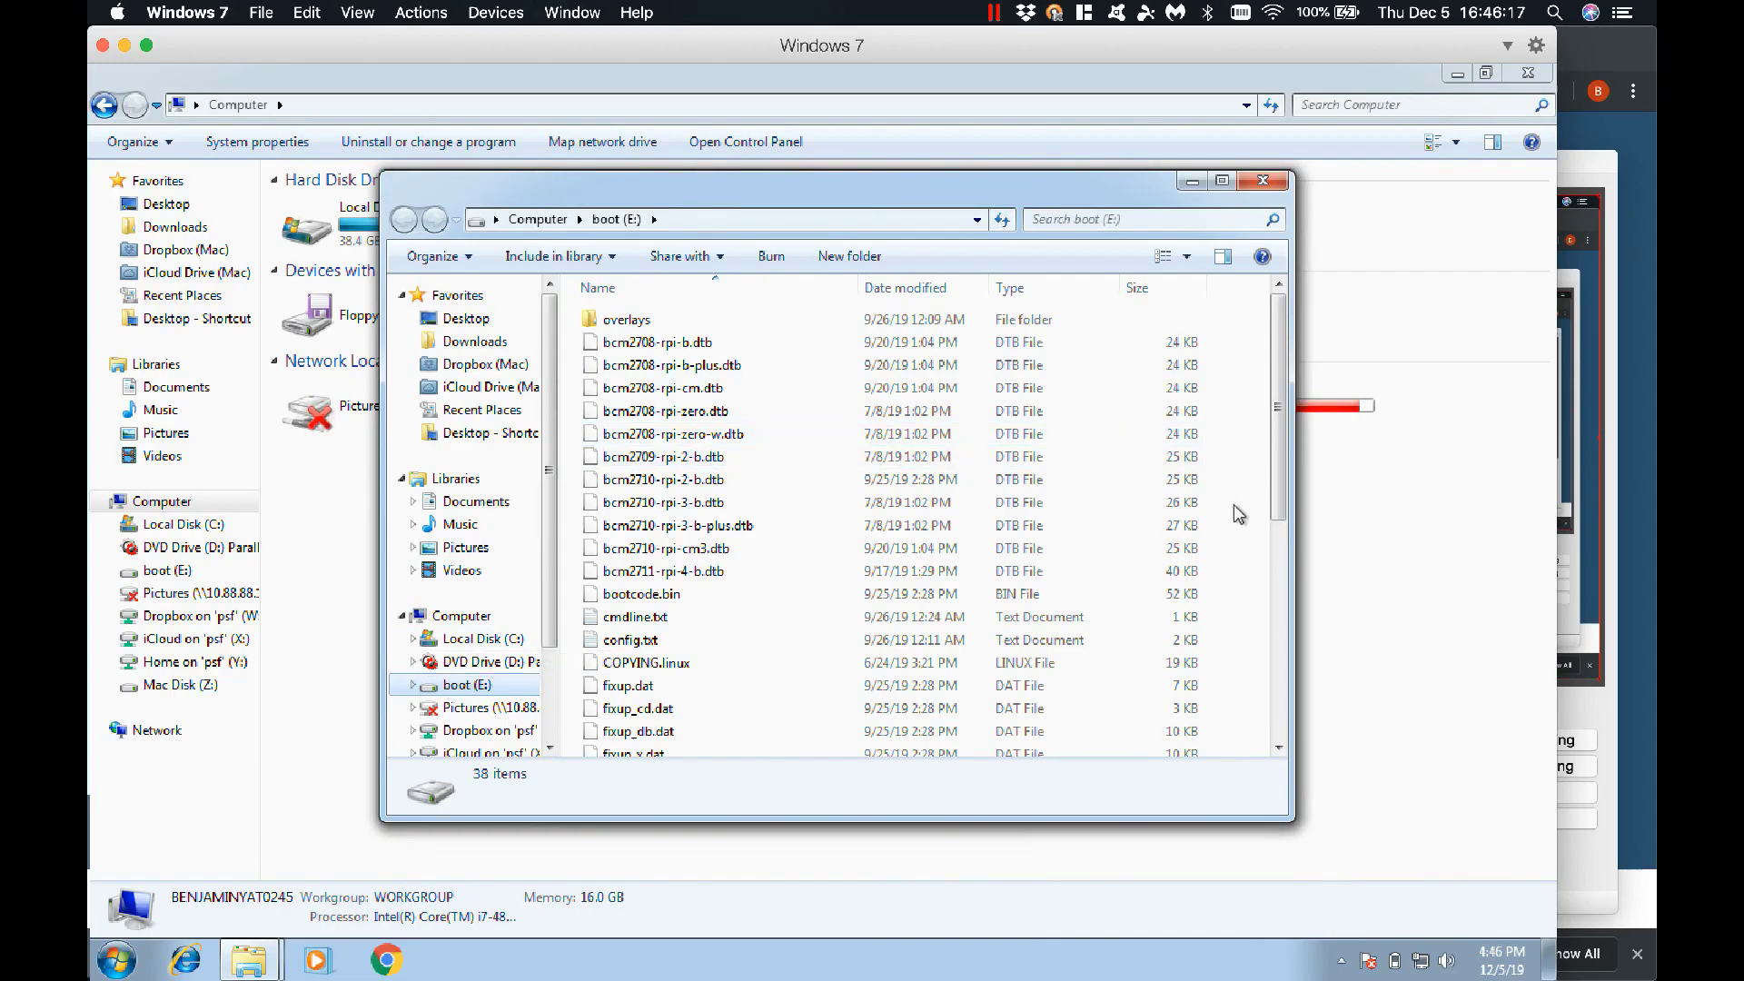
mouse_move(1277, 417)
left_mouse_down()
mouse_move(1279, 636)
mouse_move(1279, 427)
left_mouse_up()
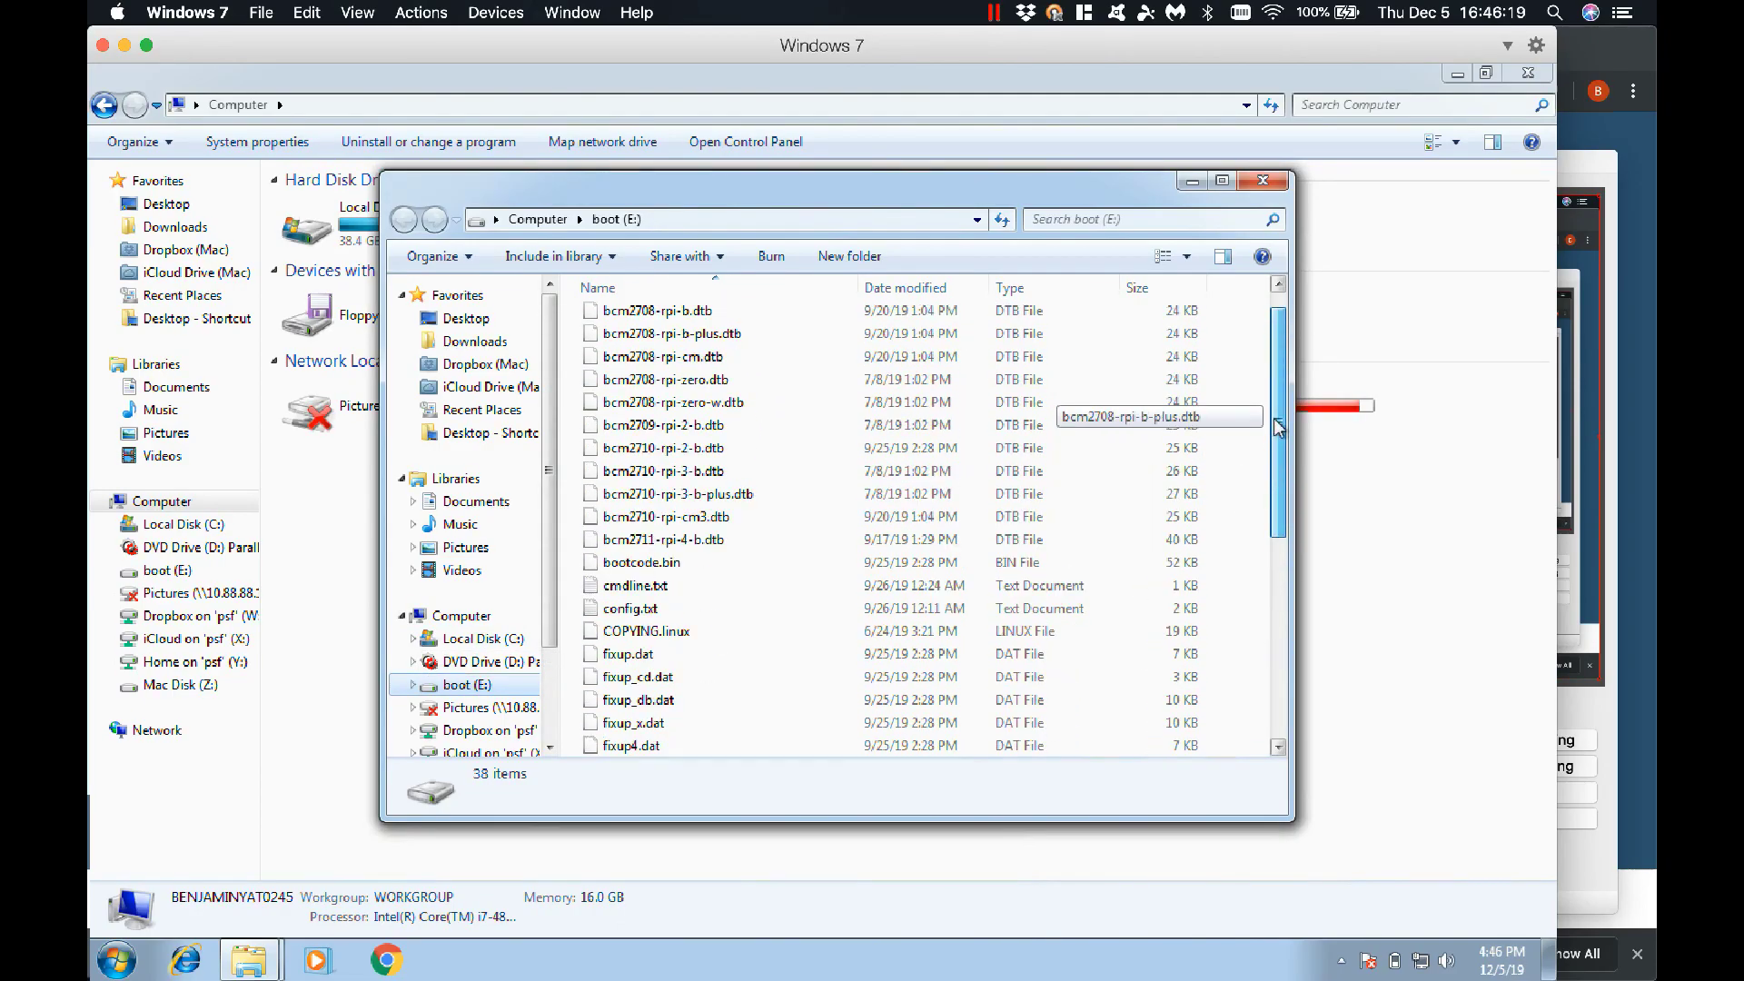
left_click(415, 684)
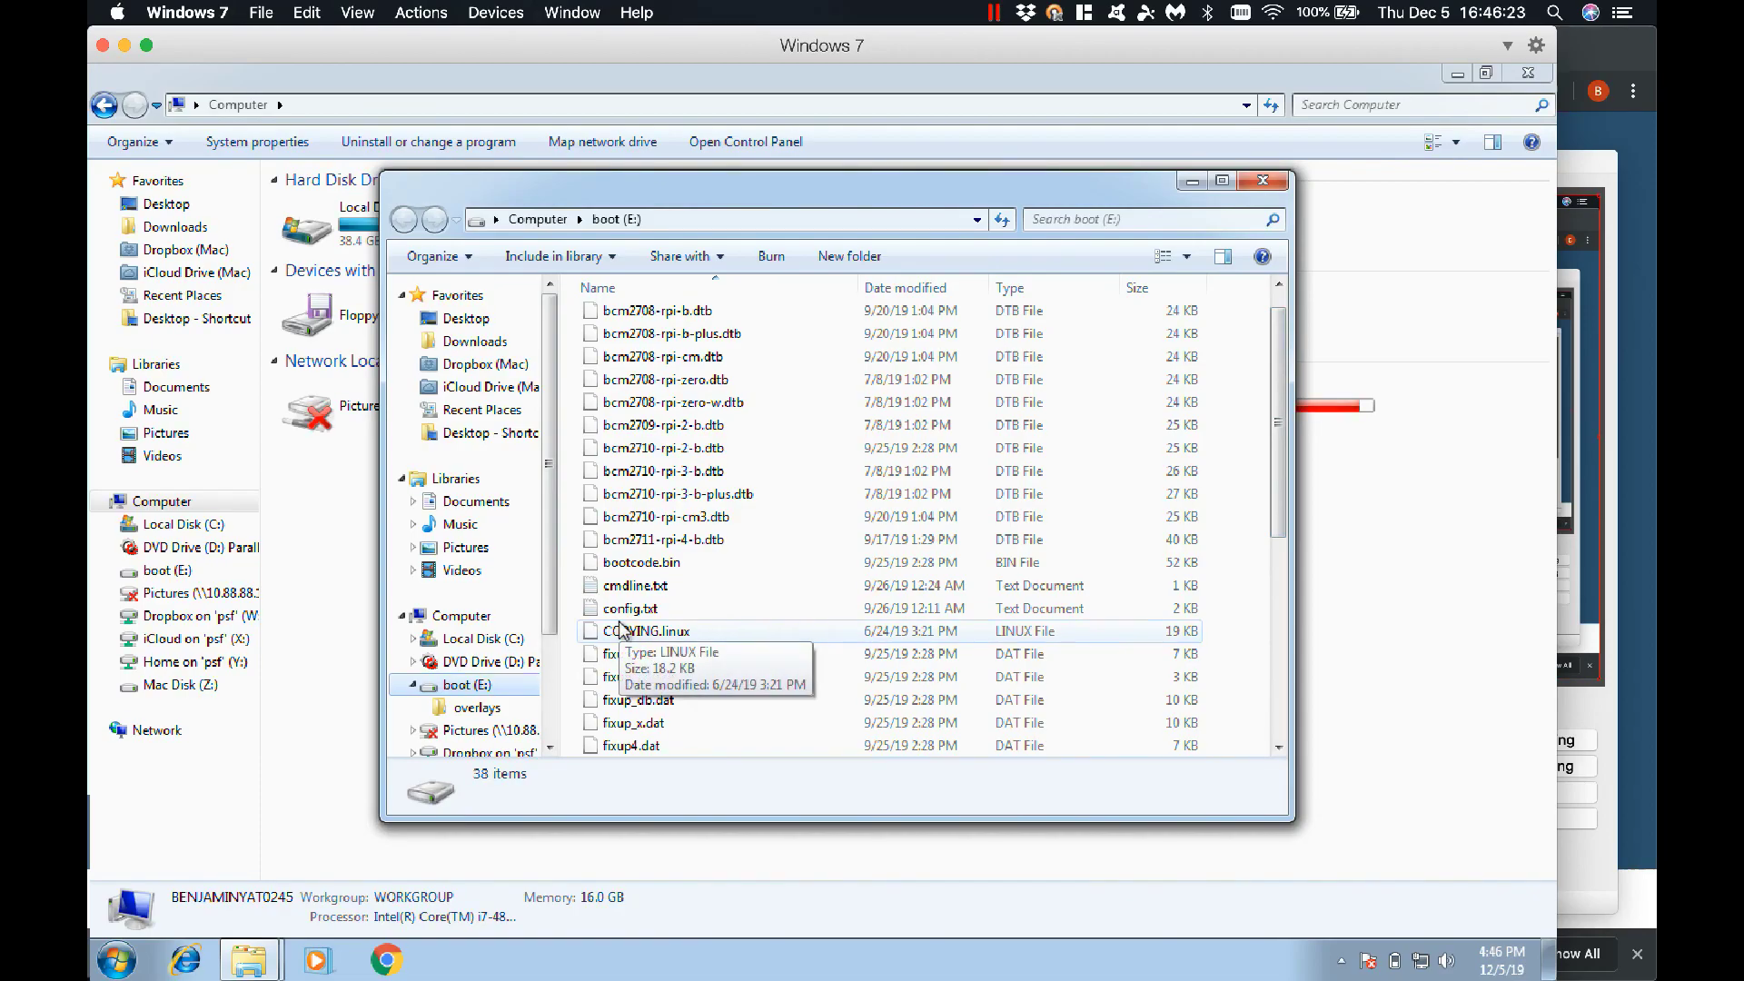
Create an empty file named SSH with no .txt extension on boot (E:), then close the window
right_click(1229, 558)
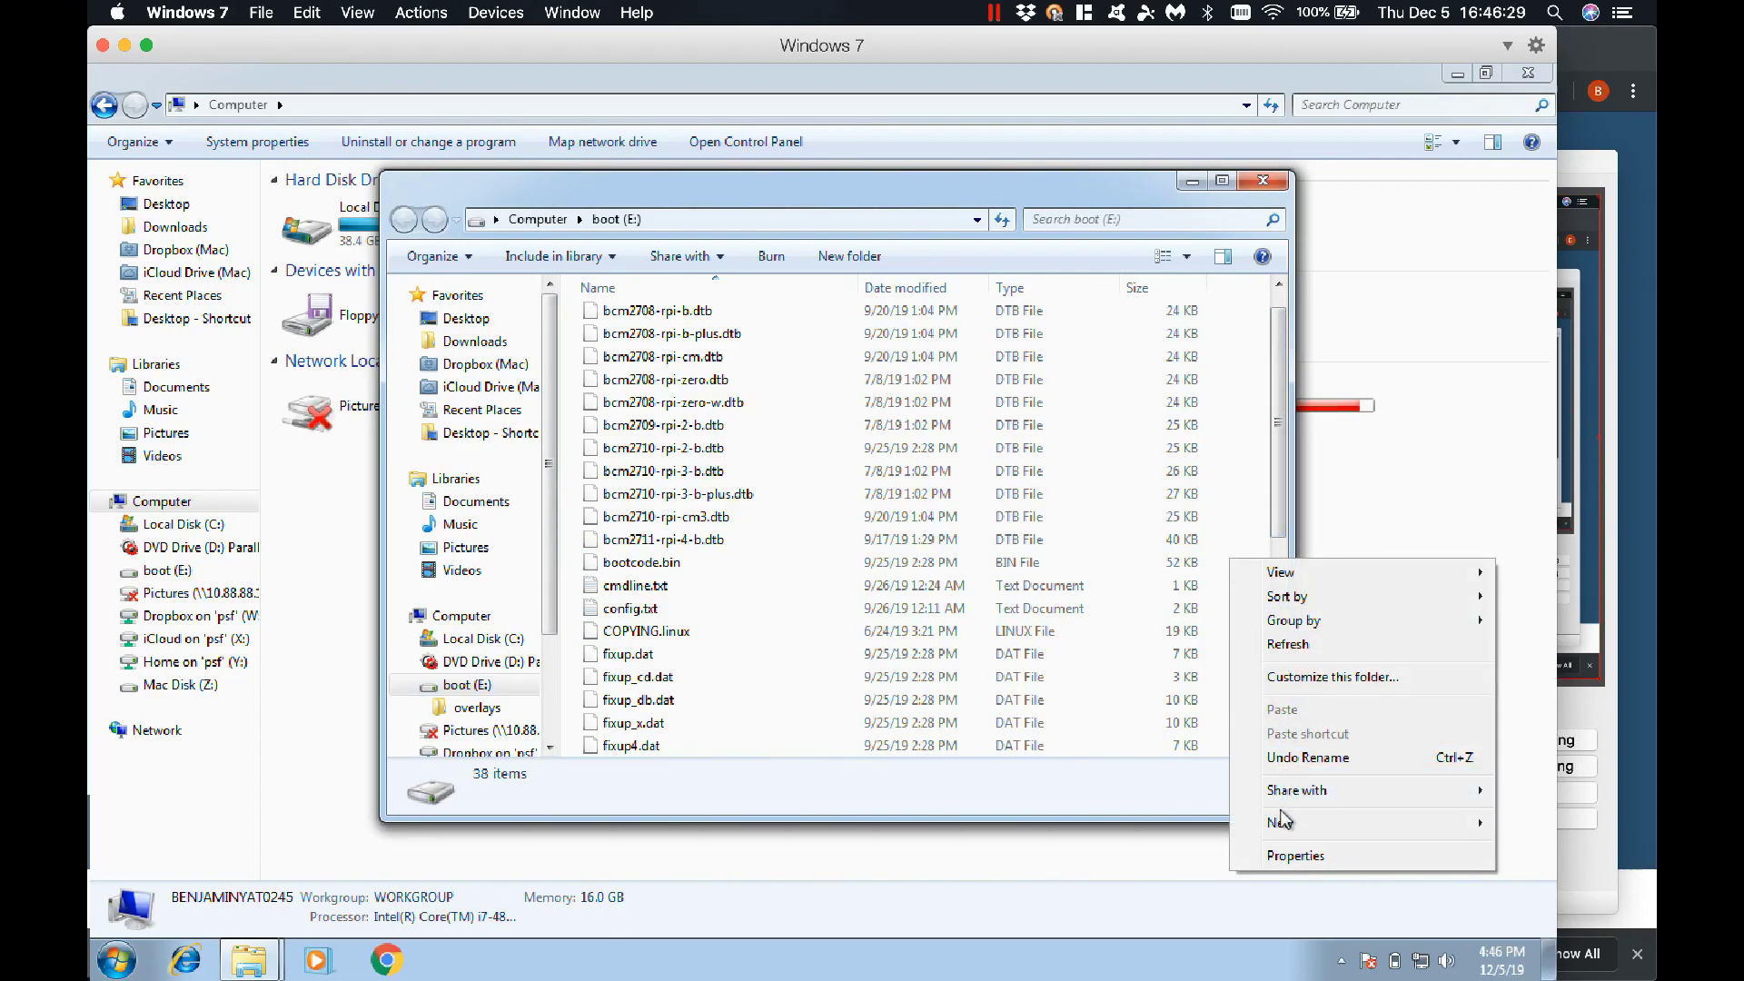
mouse_move(1283, 820)
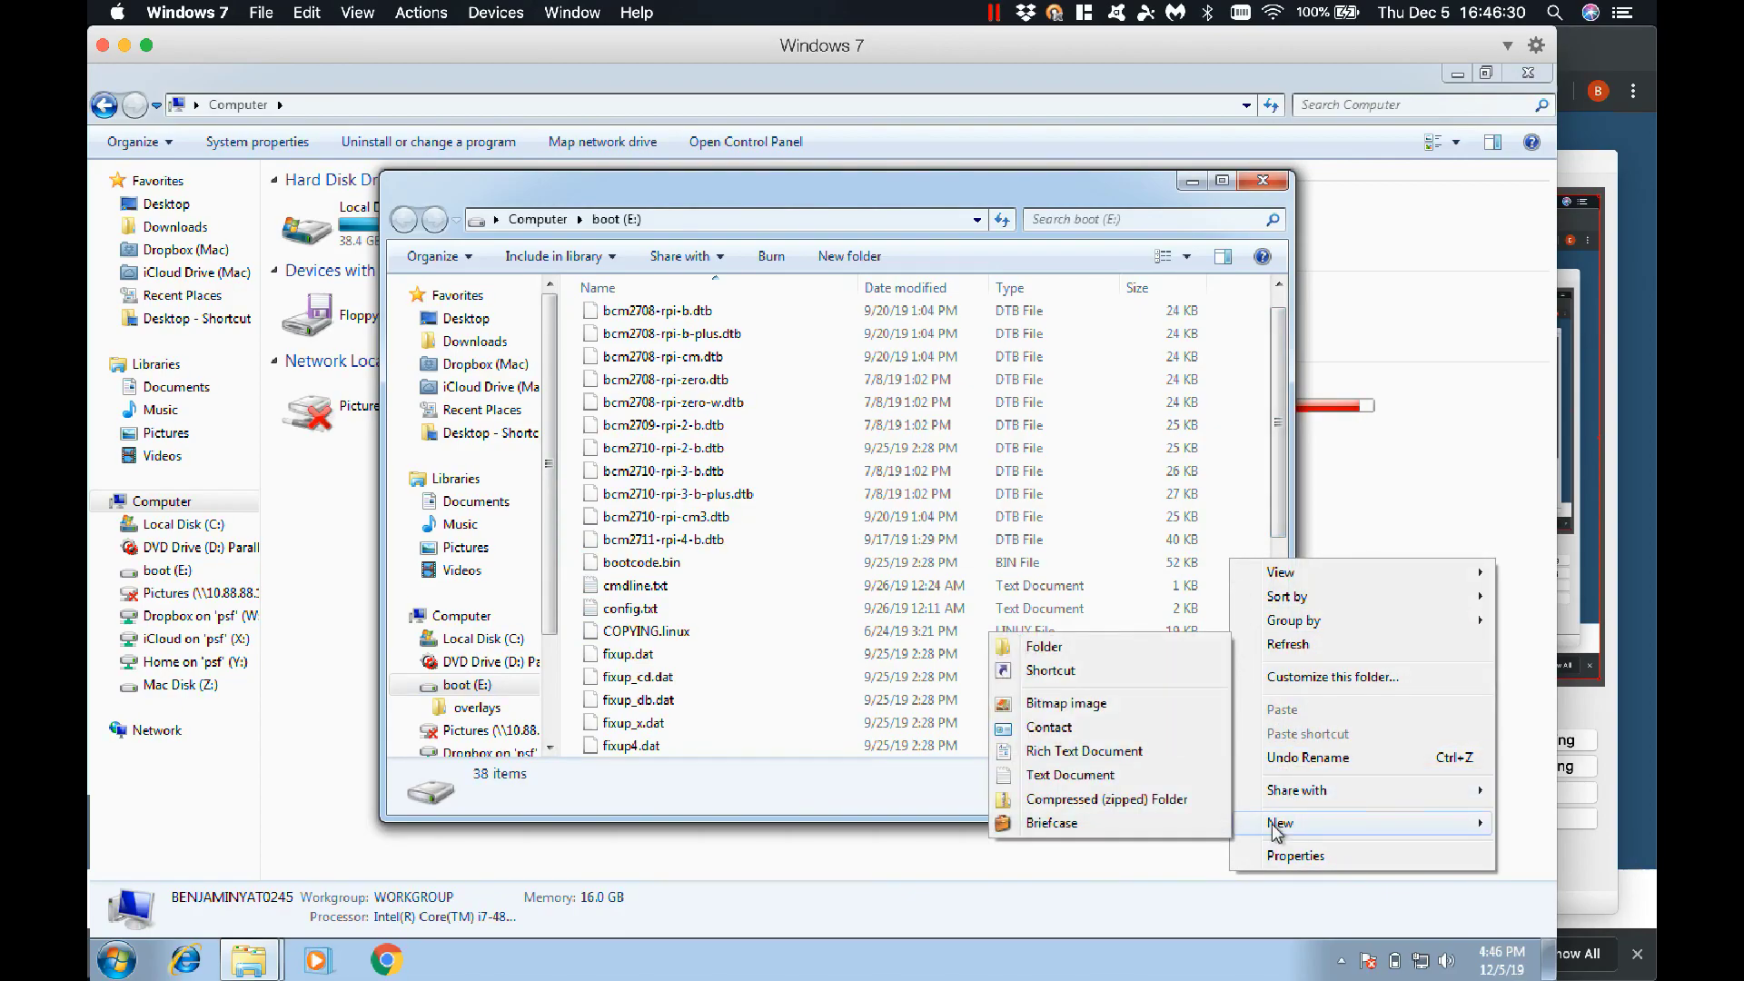
left_click(1058, 774)
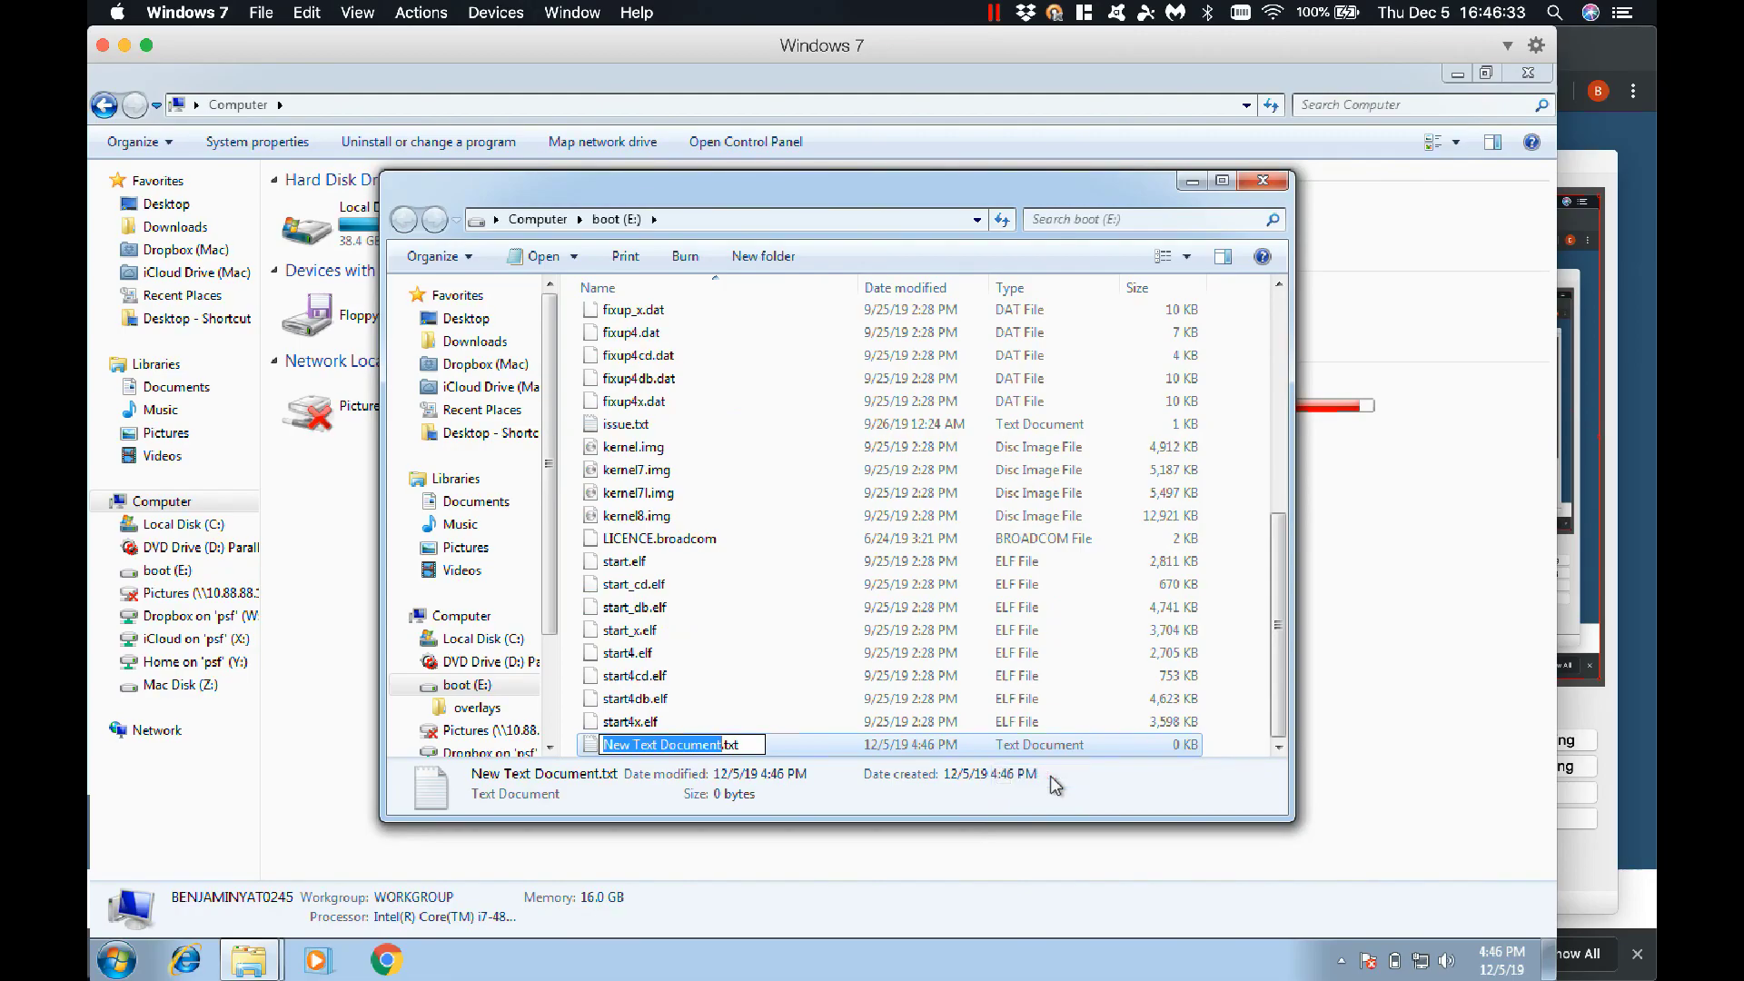
type("SS")
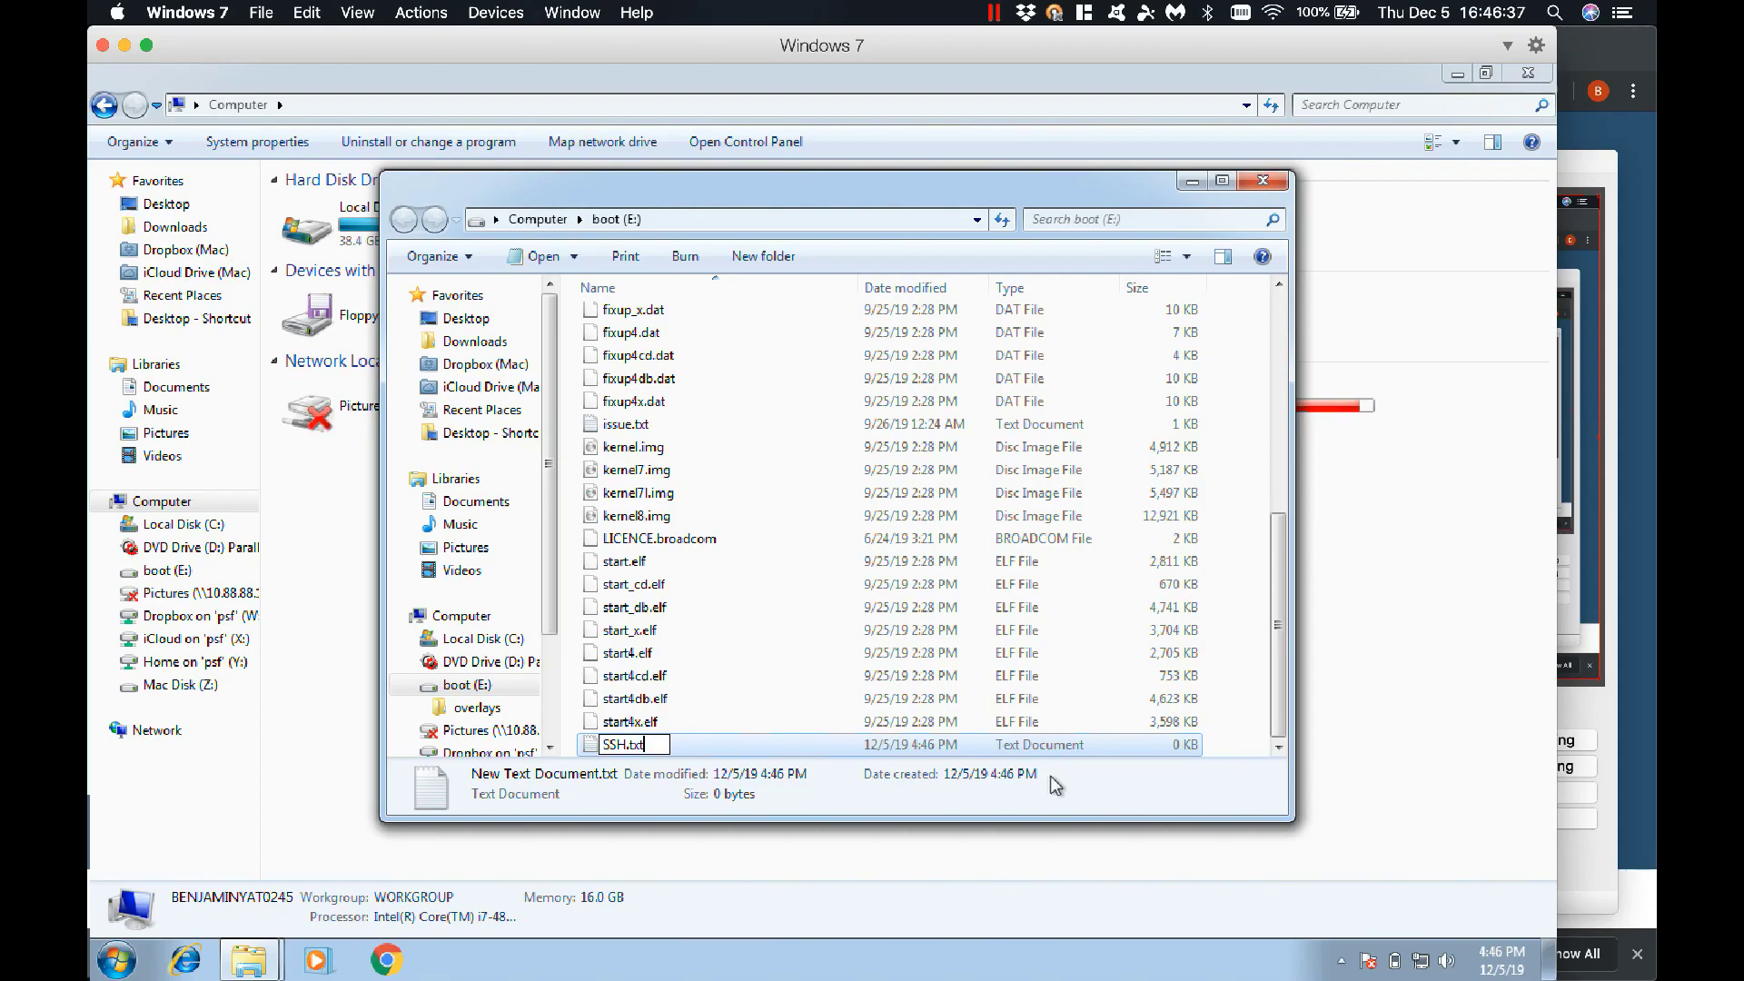
type("H")
key("Return")
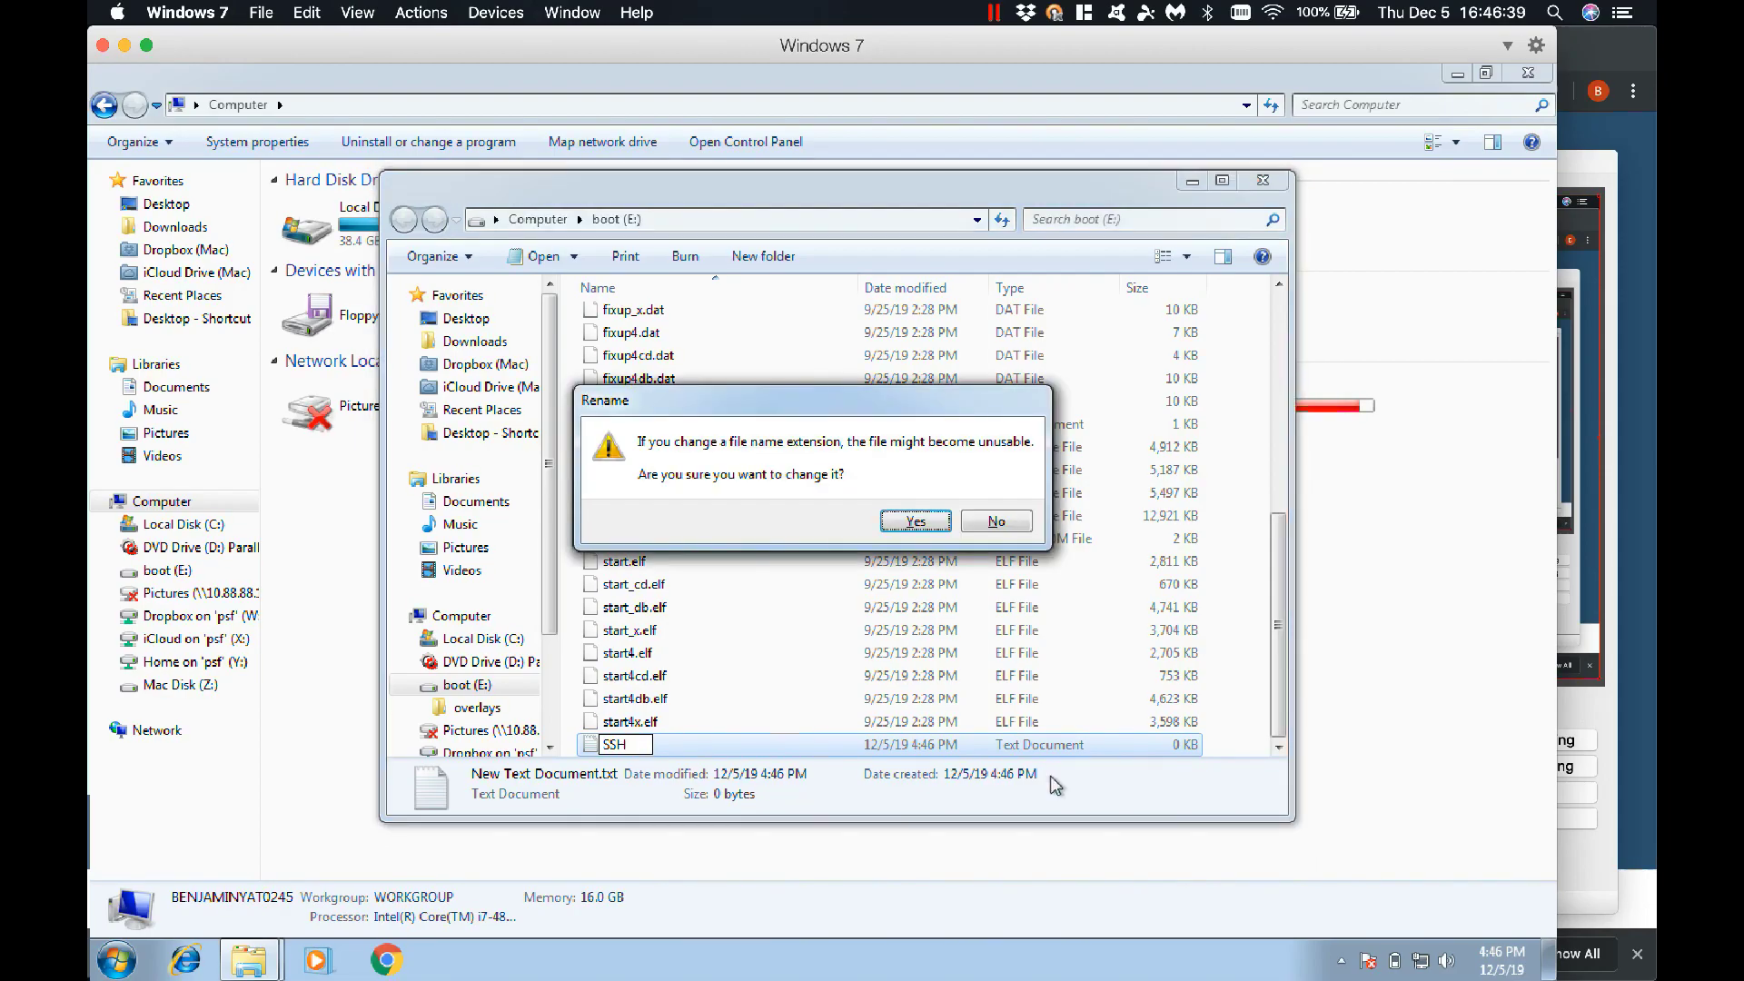
left_click(914, 521)
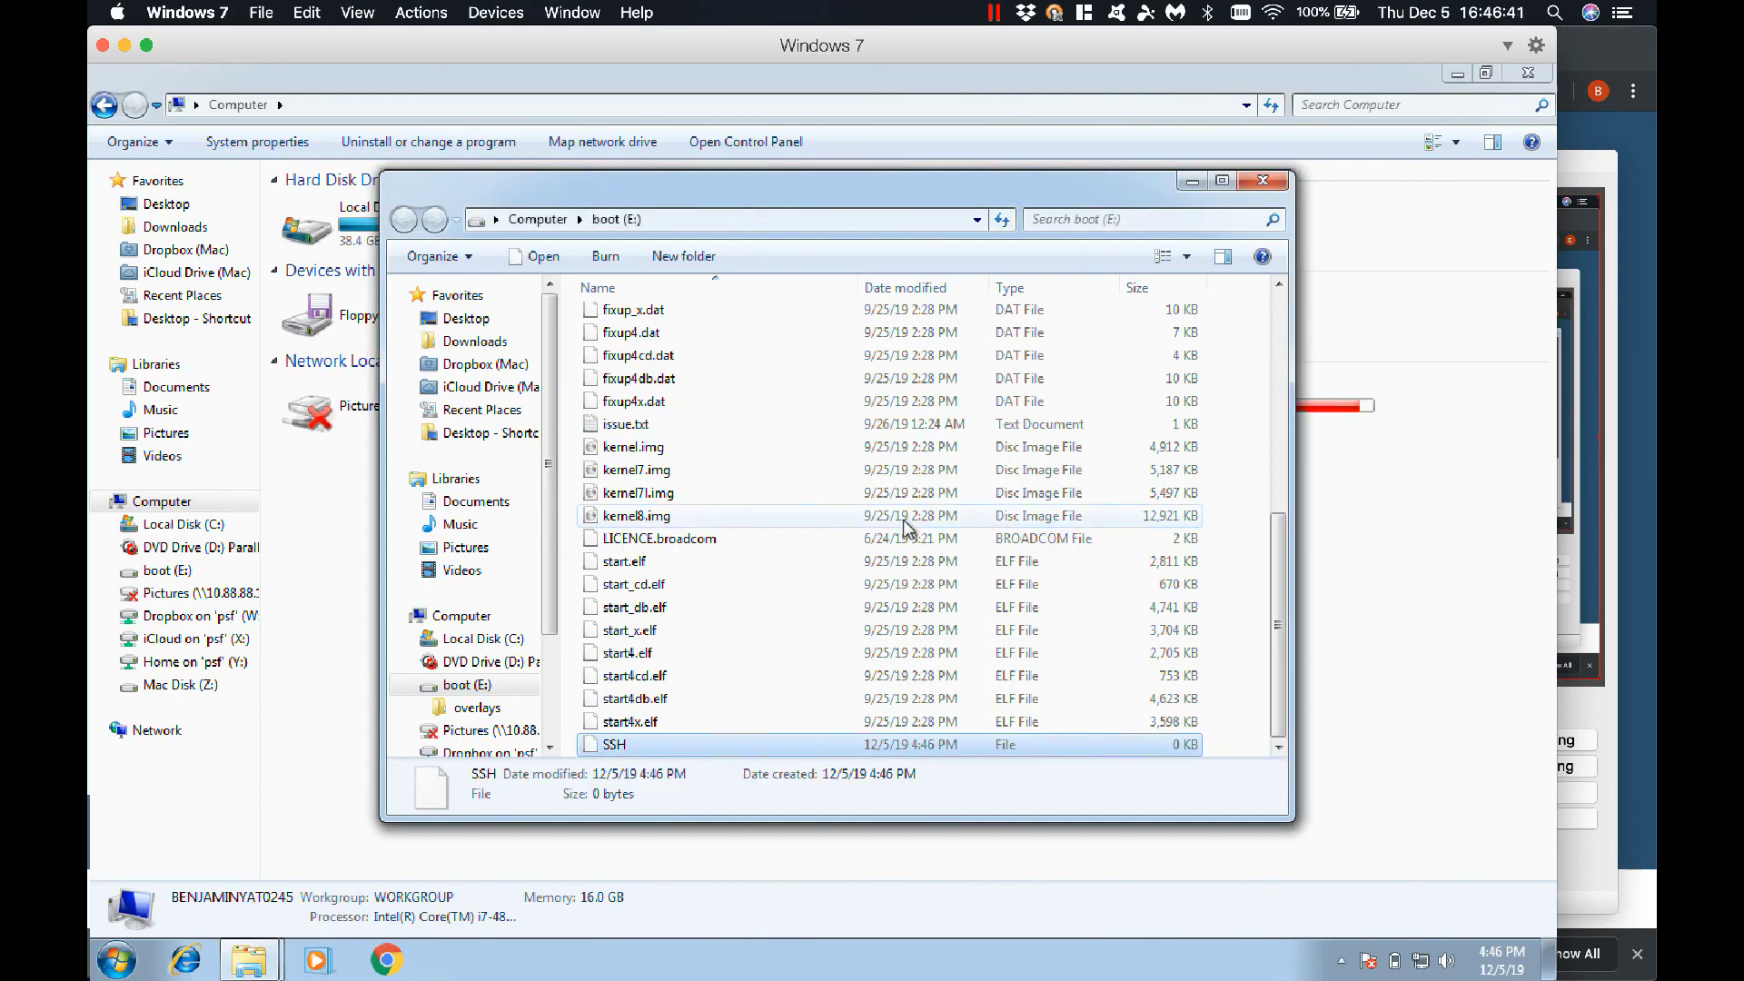
left_click(763, 698)
left_click(1267, 187)
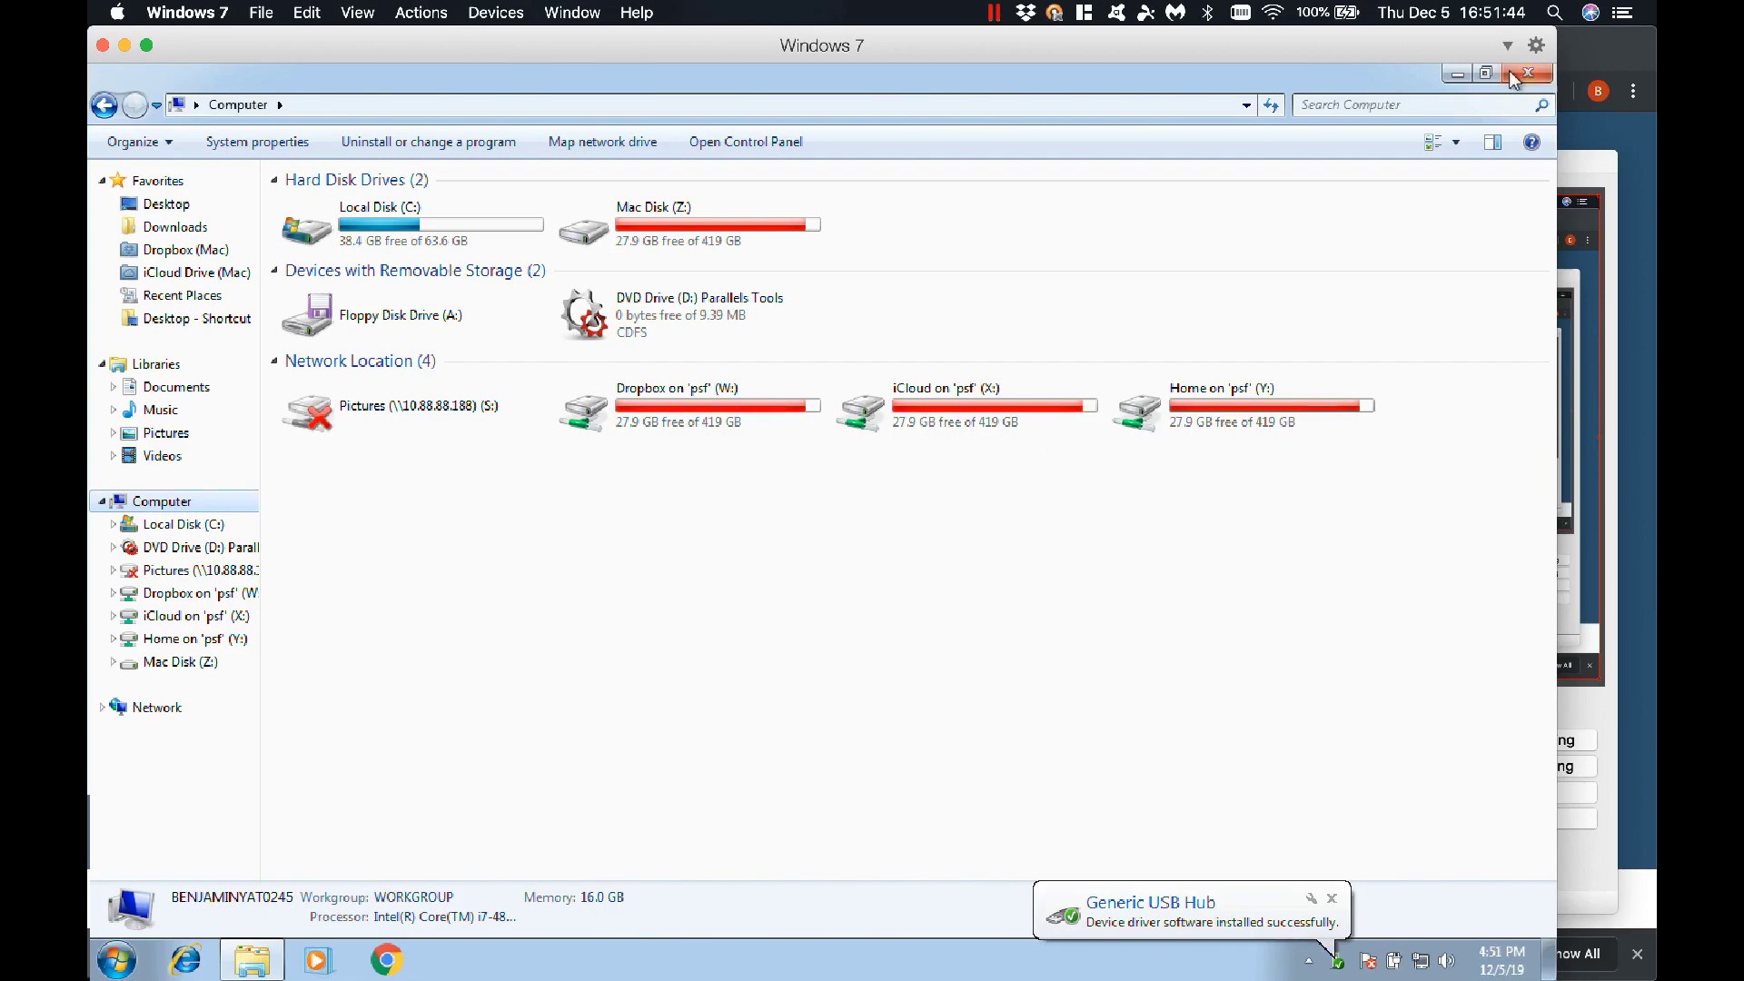
Put the Windows 7 VM away and log in to the EdgeMAX router at 10.90.90.90 with its username and password
left_click(1526, 74)
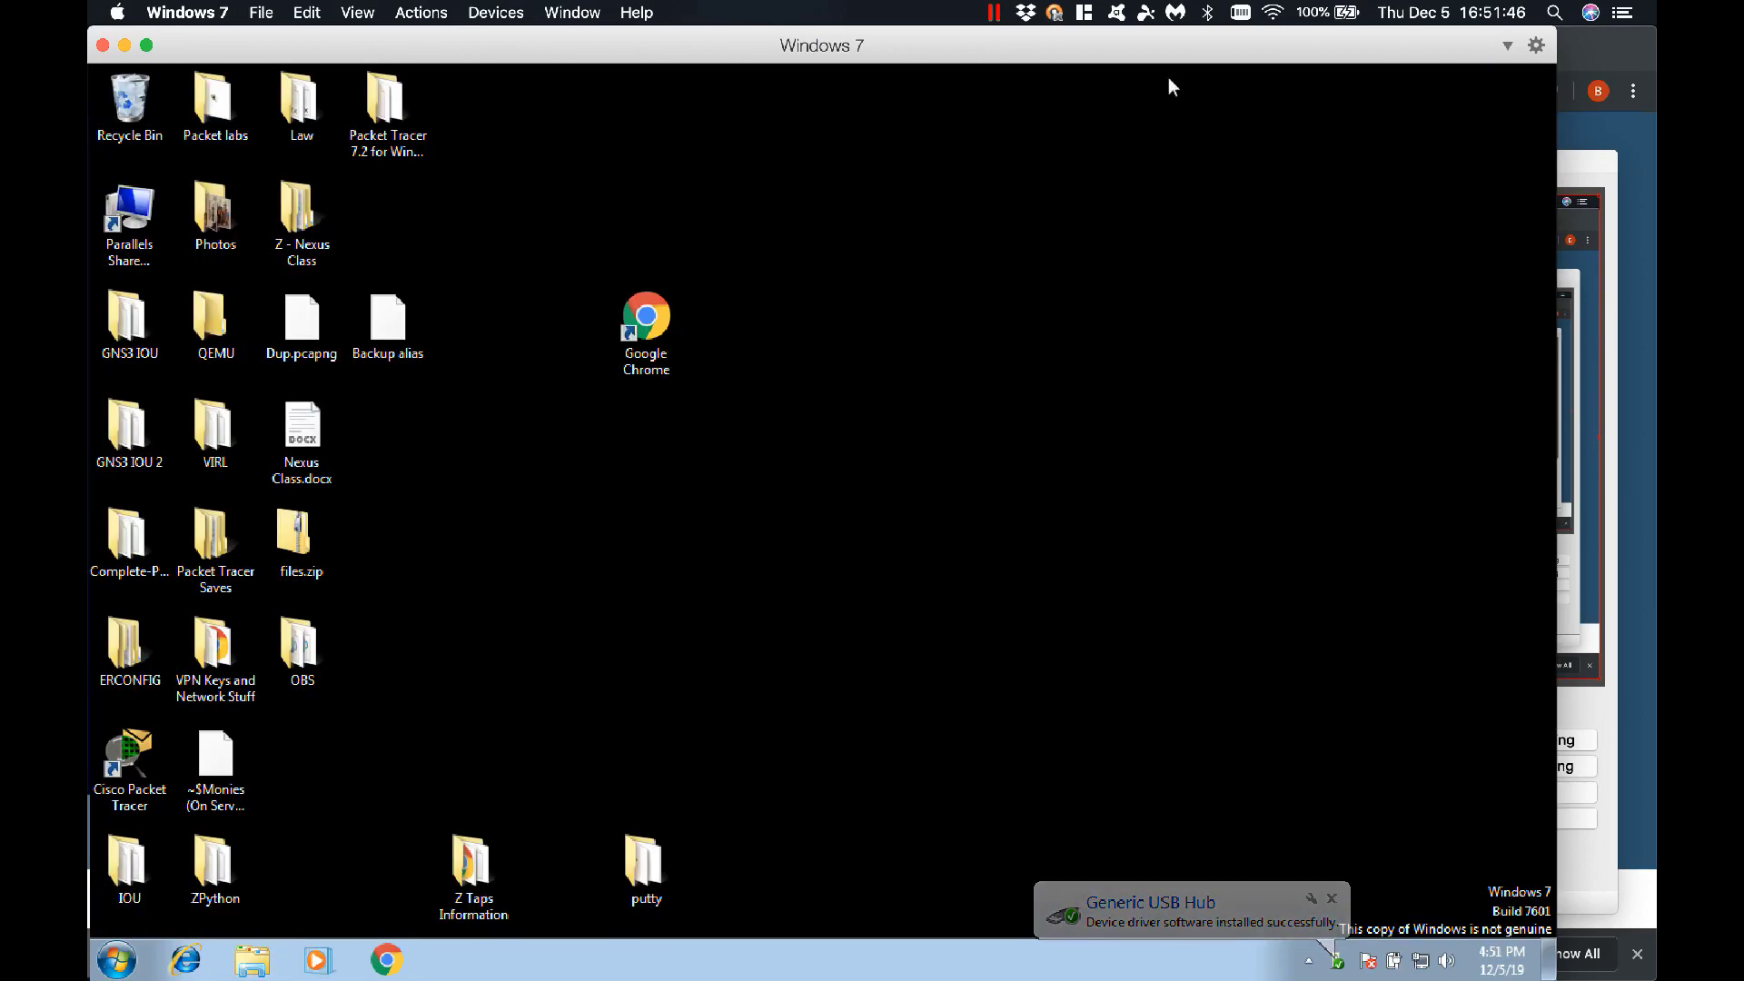
left_click(124, 45)
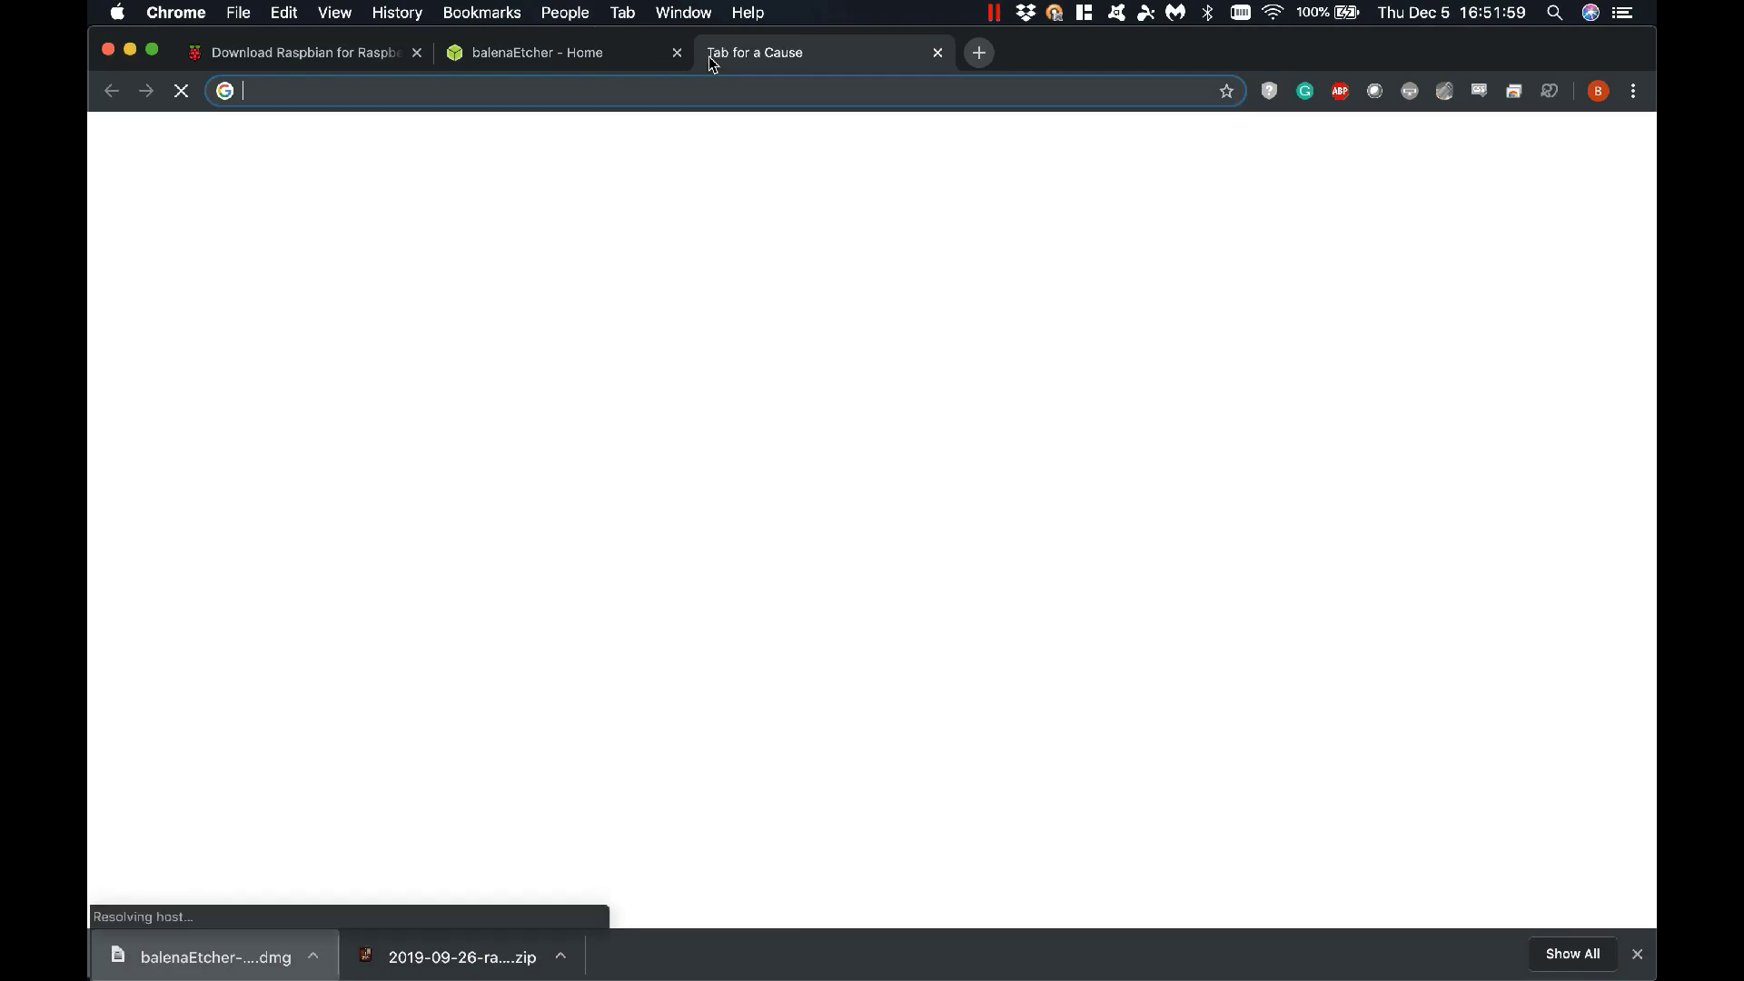
type("10.90.90.90")
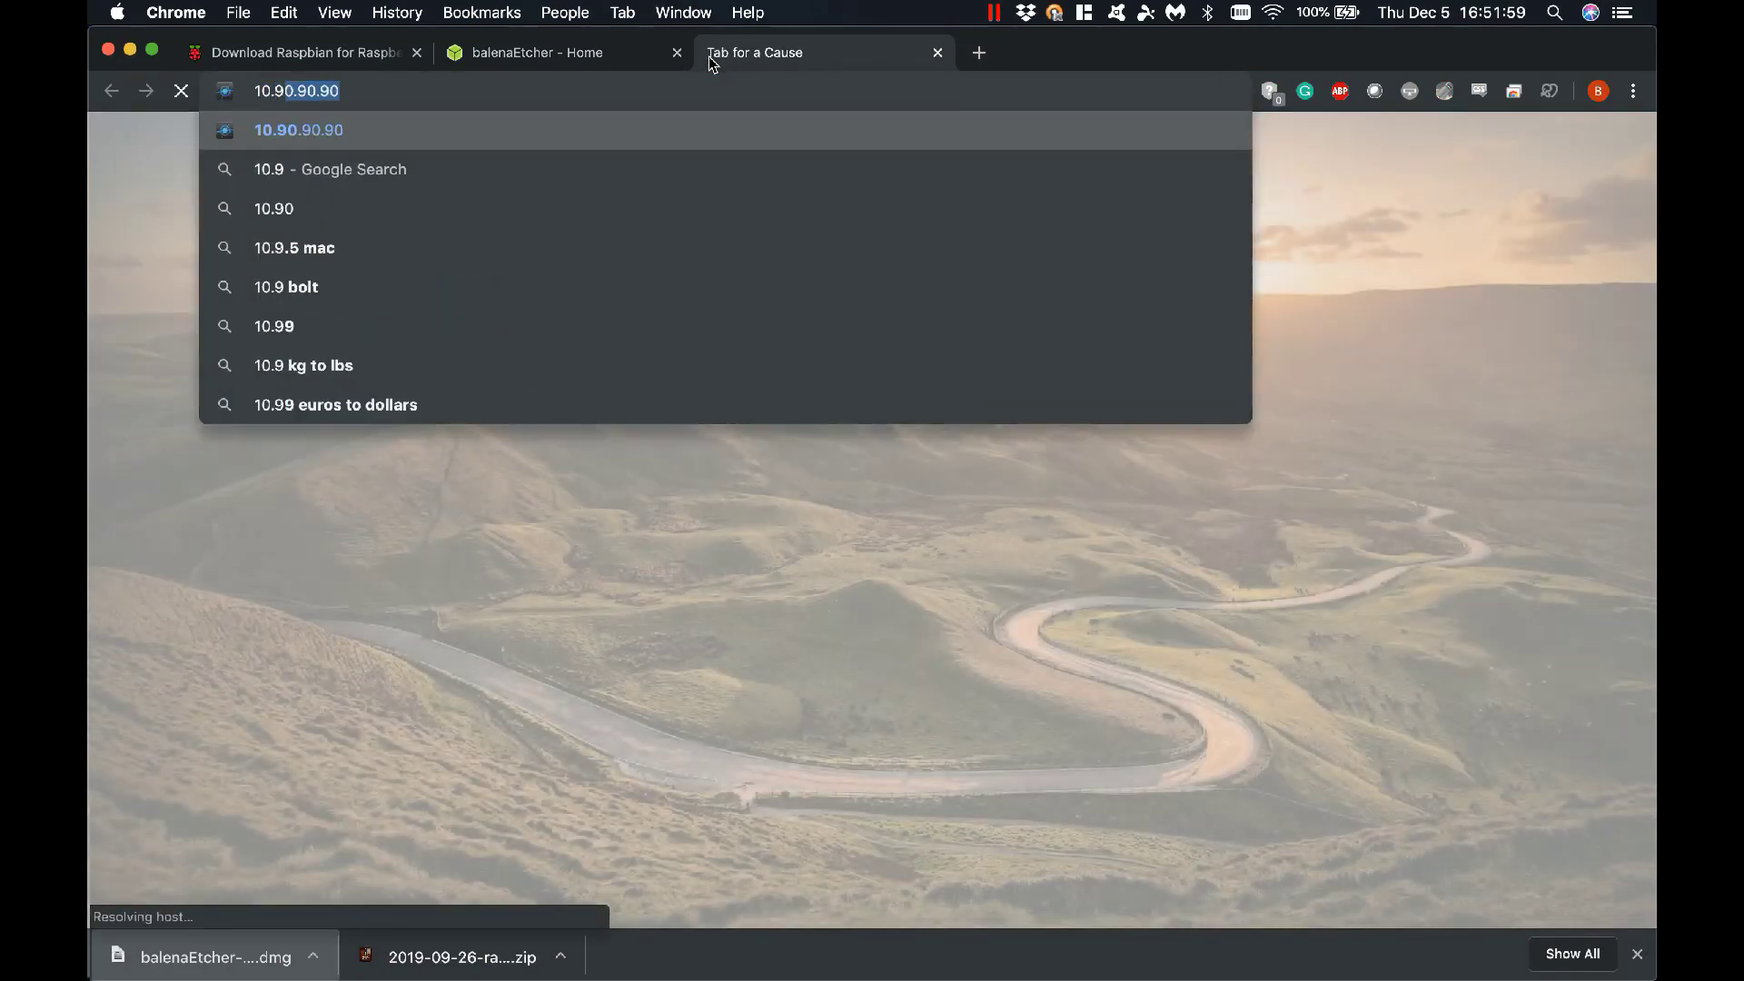
key("Return")
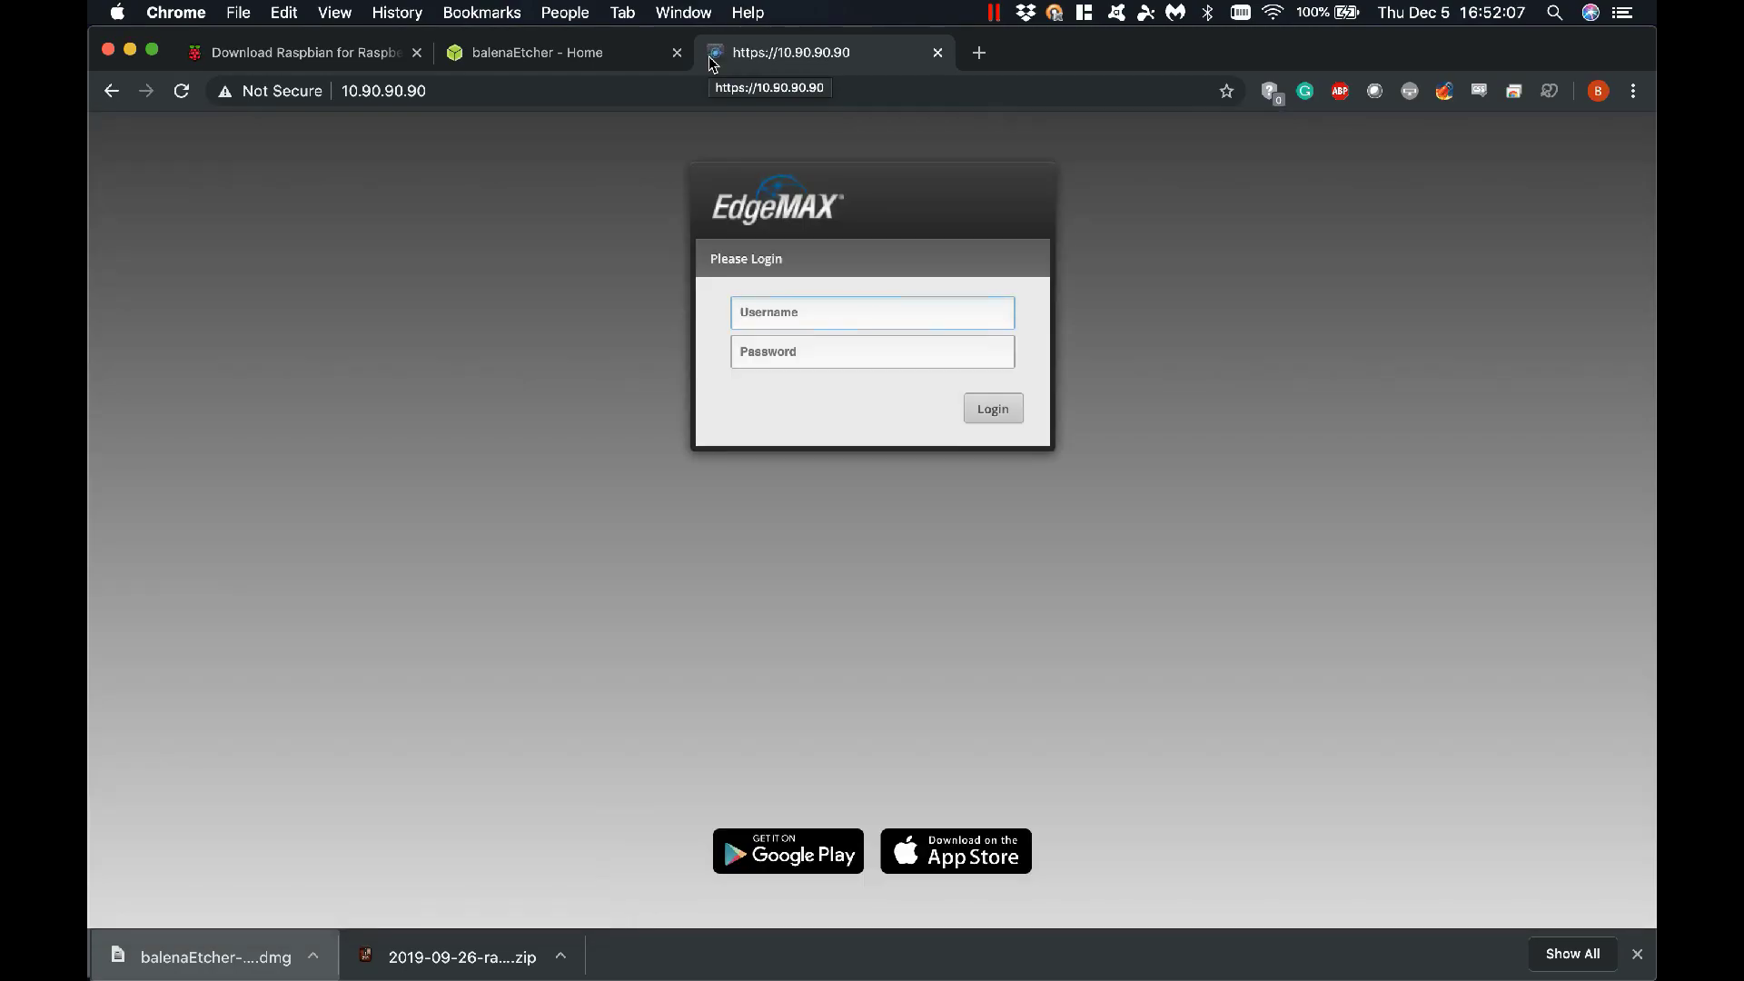
type("netman")
key("Tab")
type("ub")
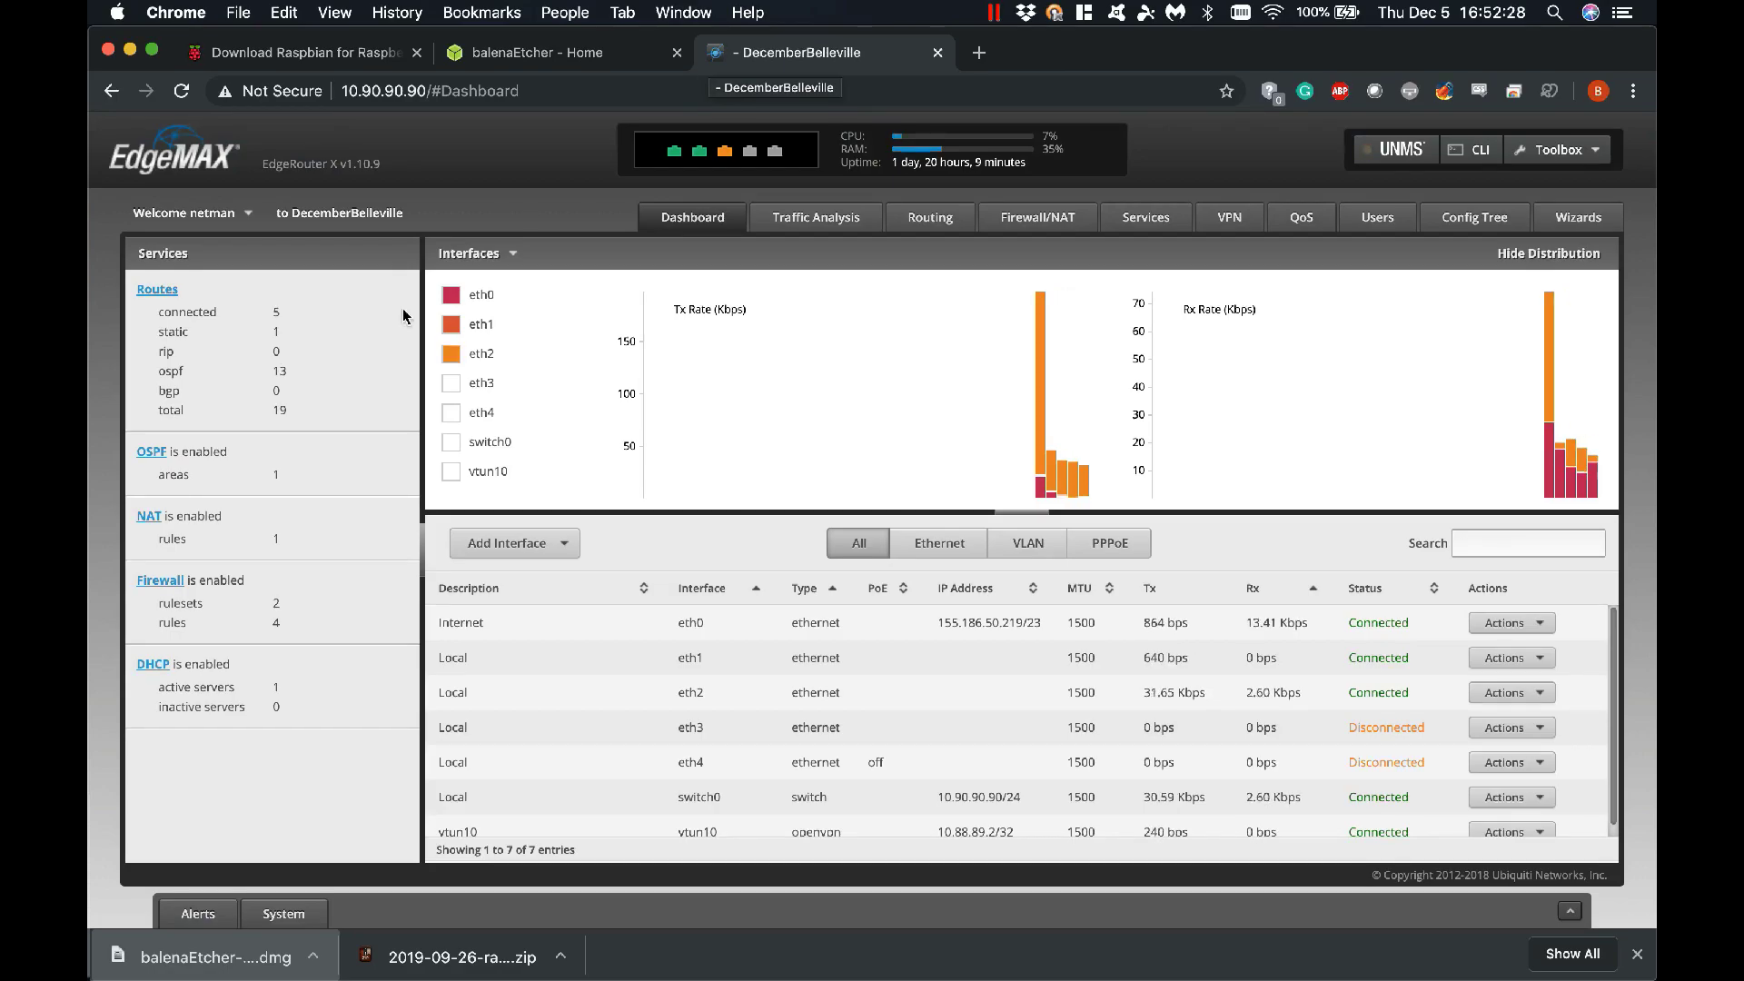
Open the NewLAN DHCP leases and select the raspberrypi entry at 10.90.90.104
left_click(163, 668)
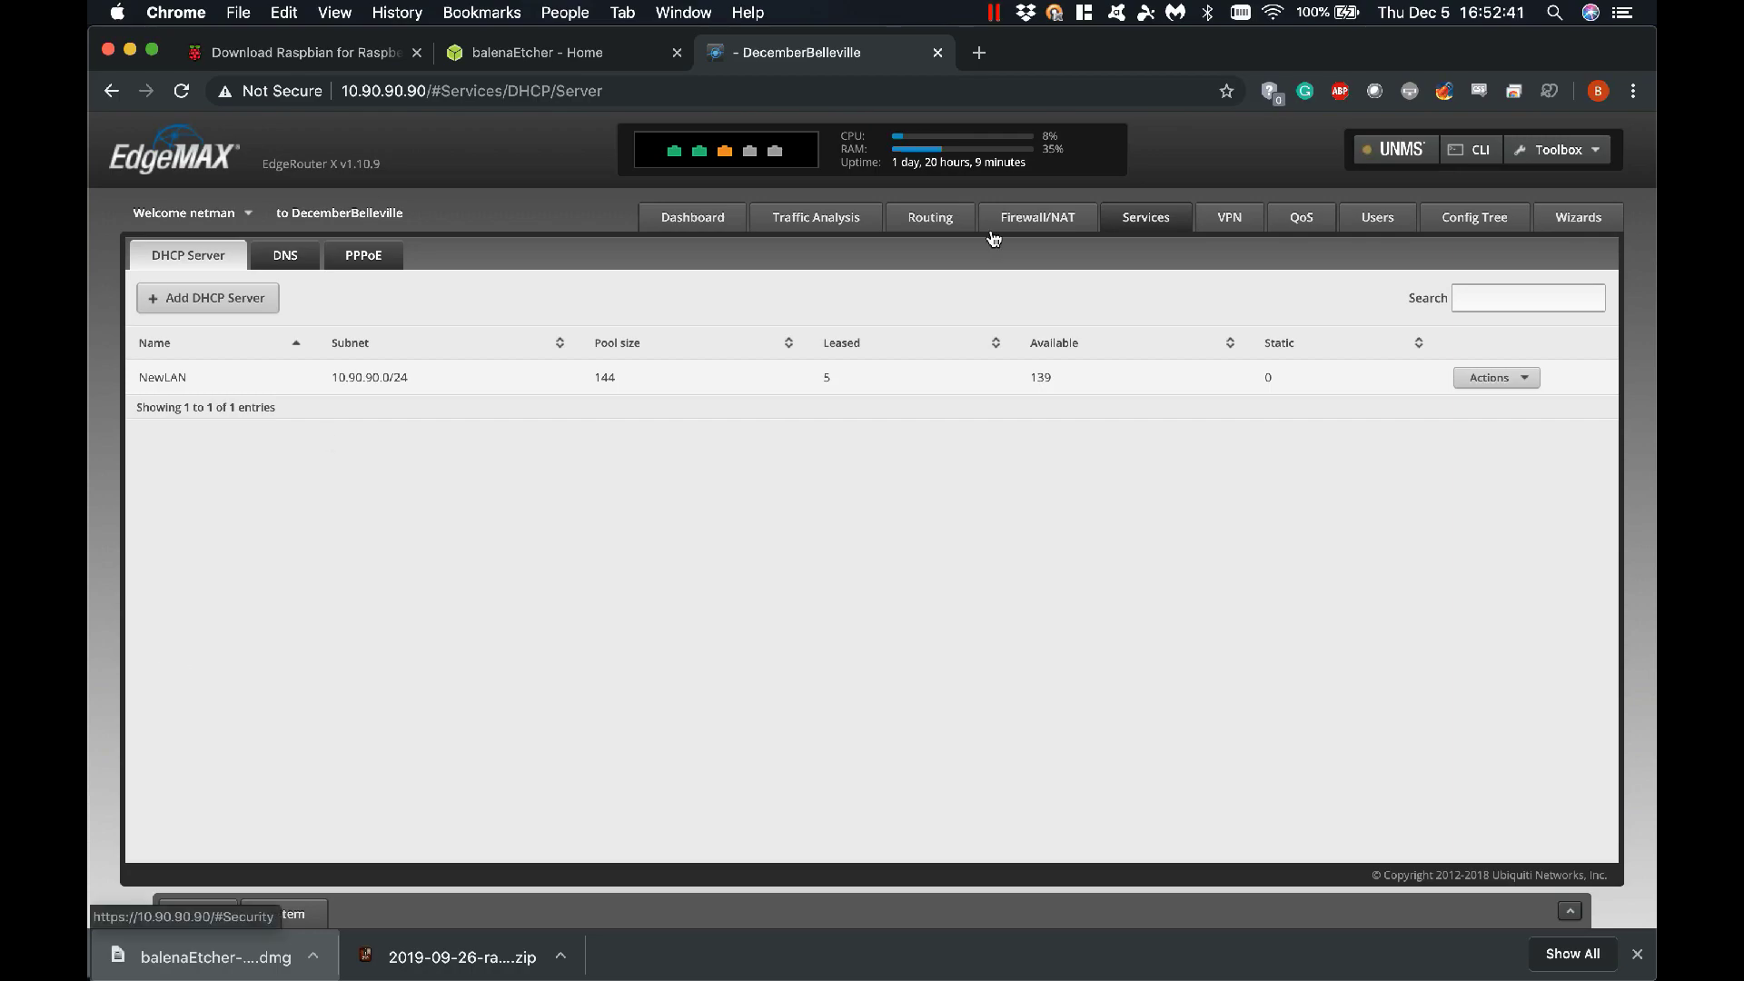
left_click(1508, 378)
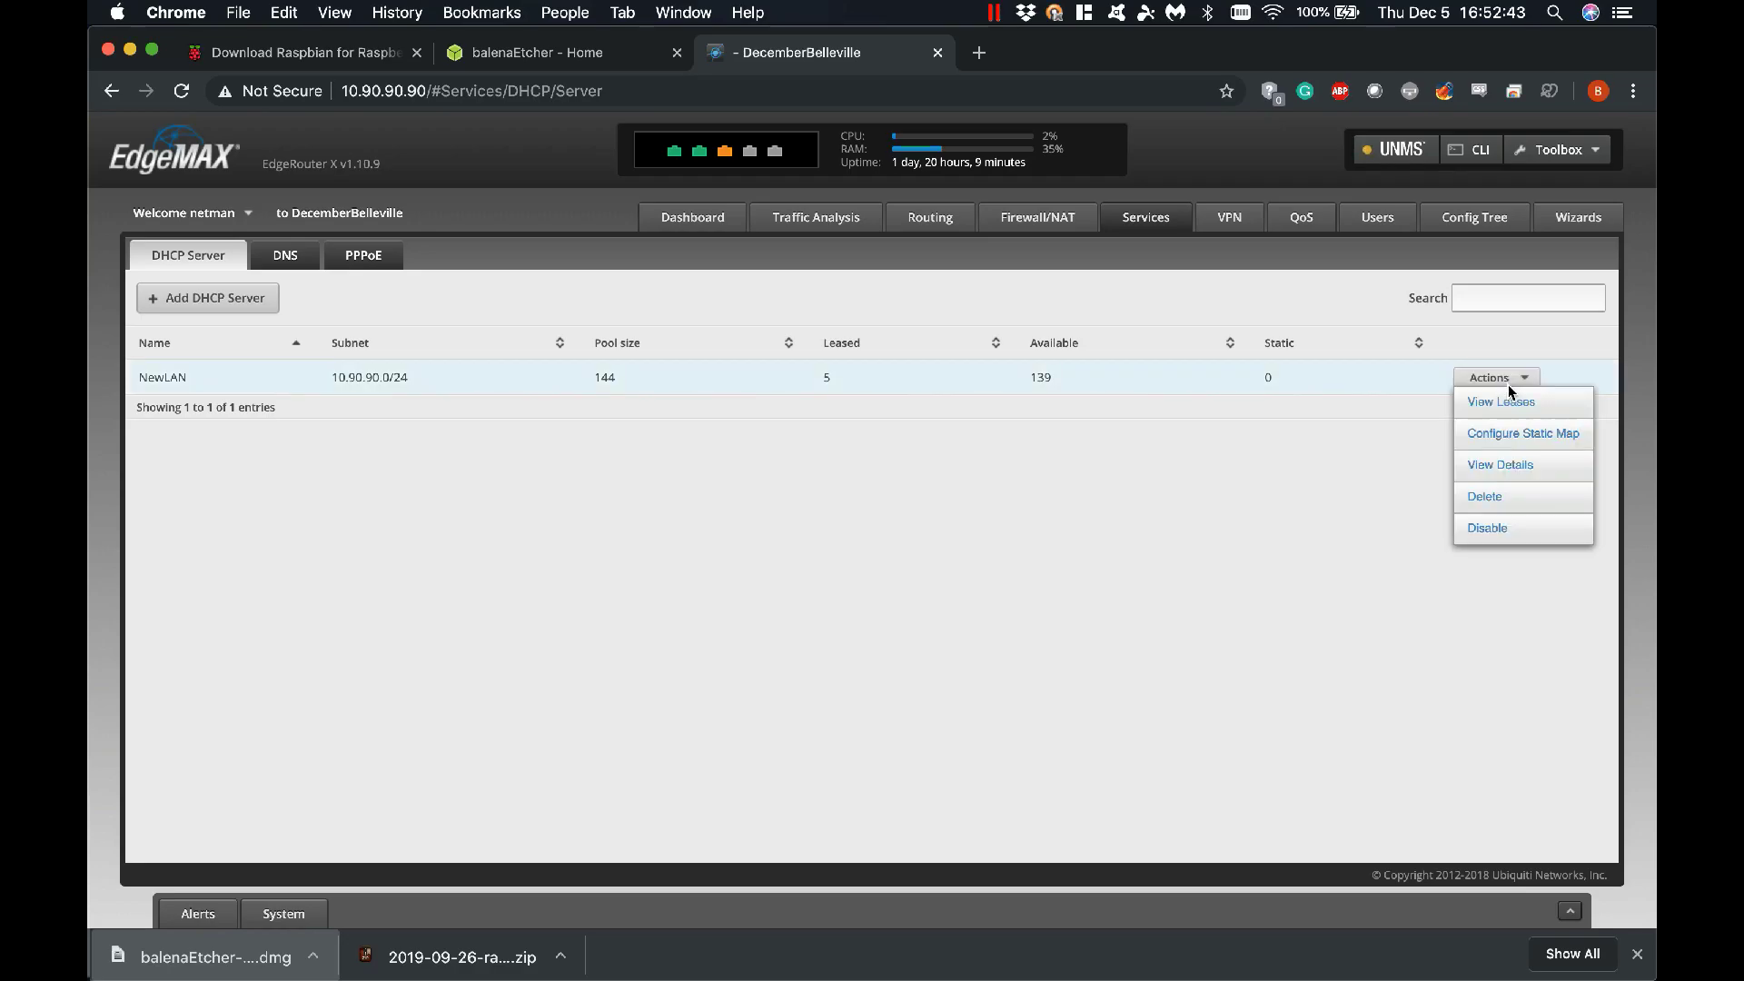
left_click(1474, 416)
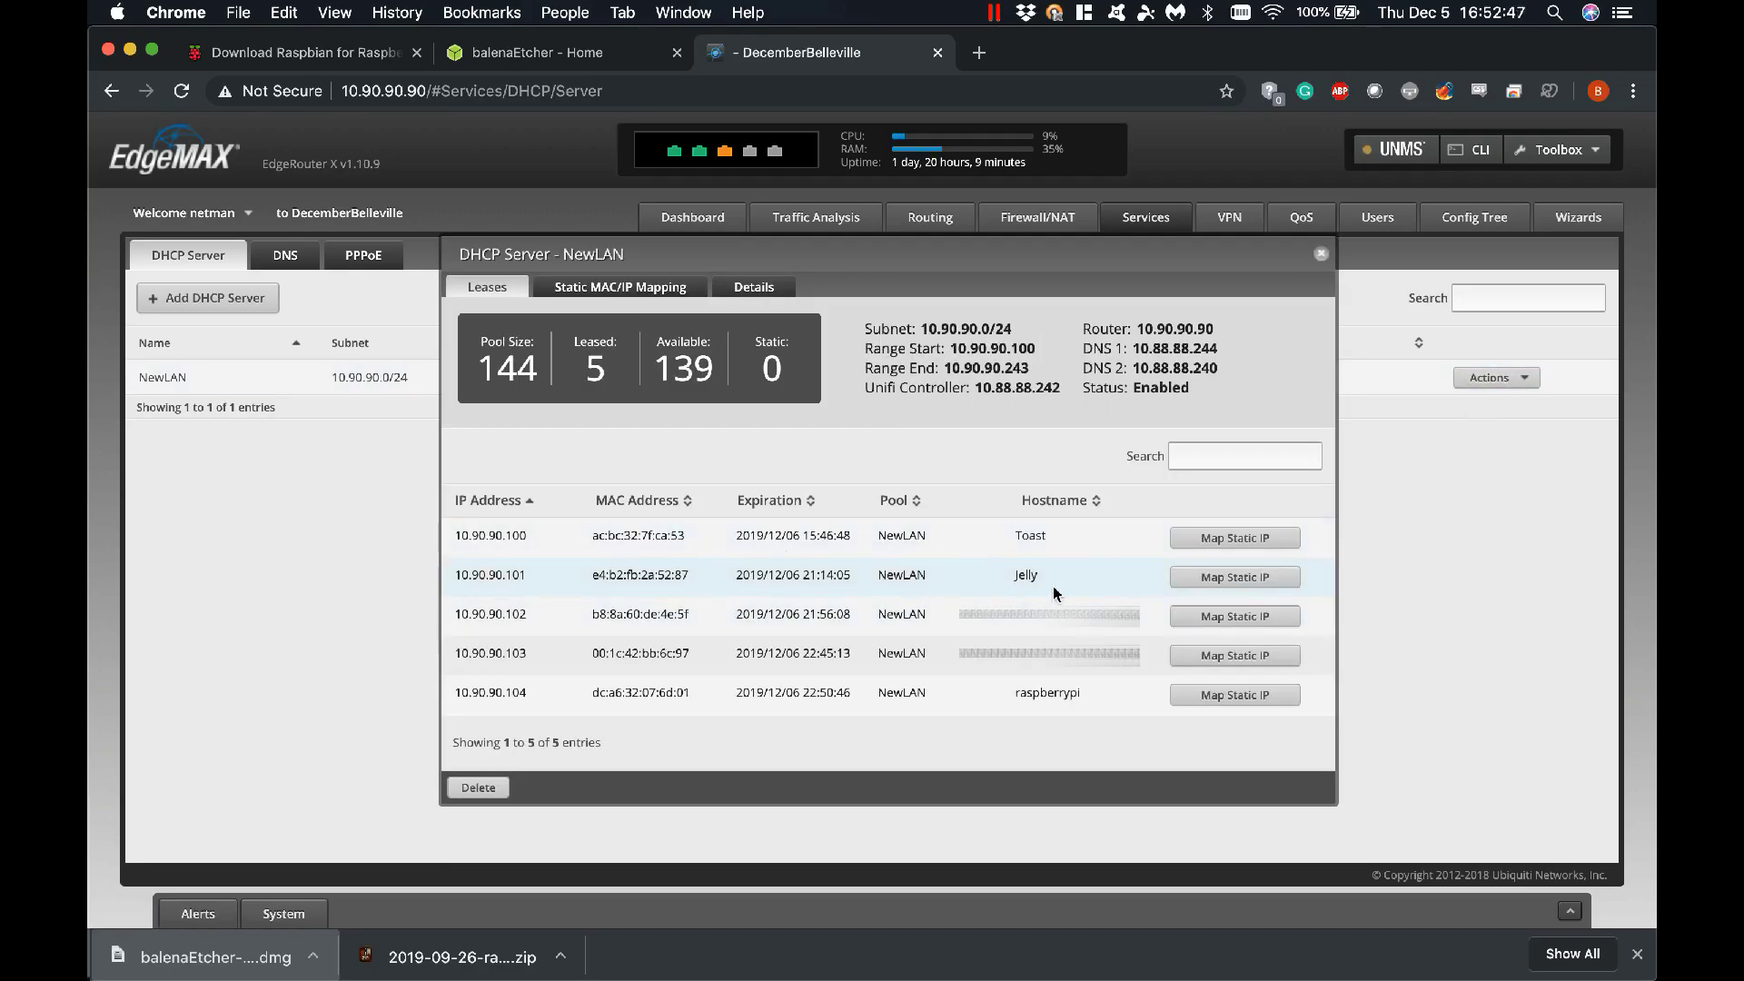
left_click_drag(1083, 696, 1010, 698)
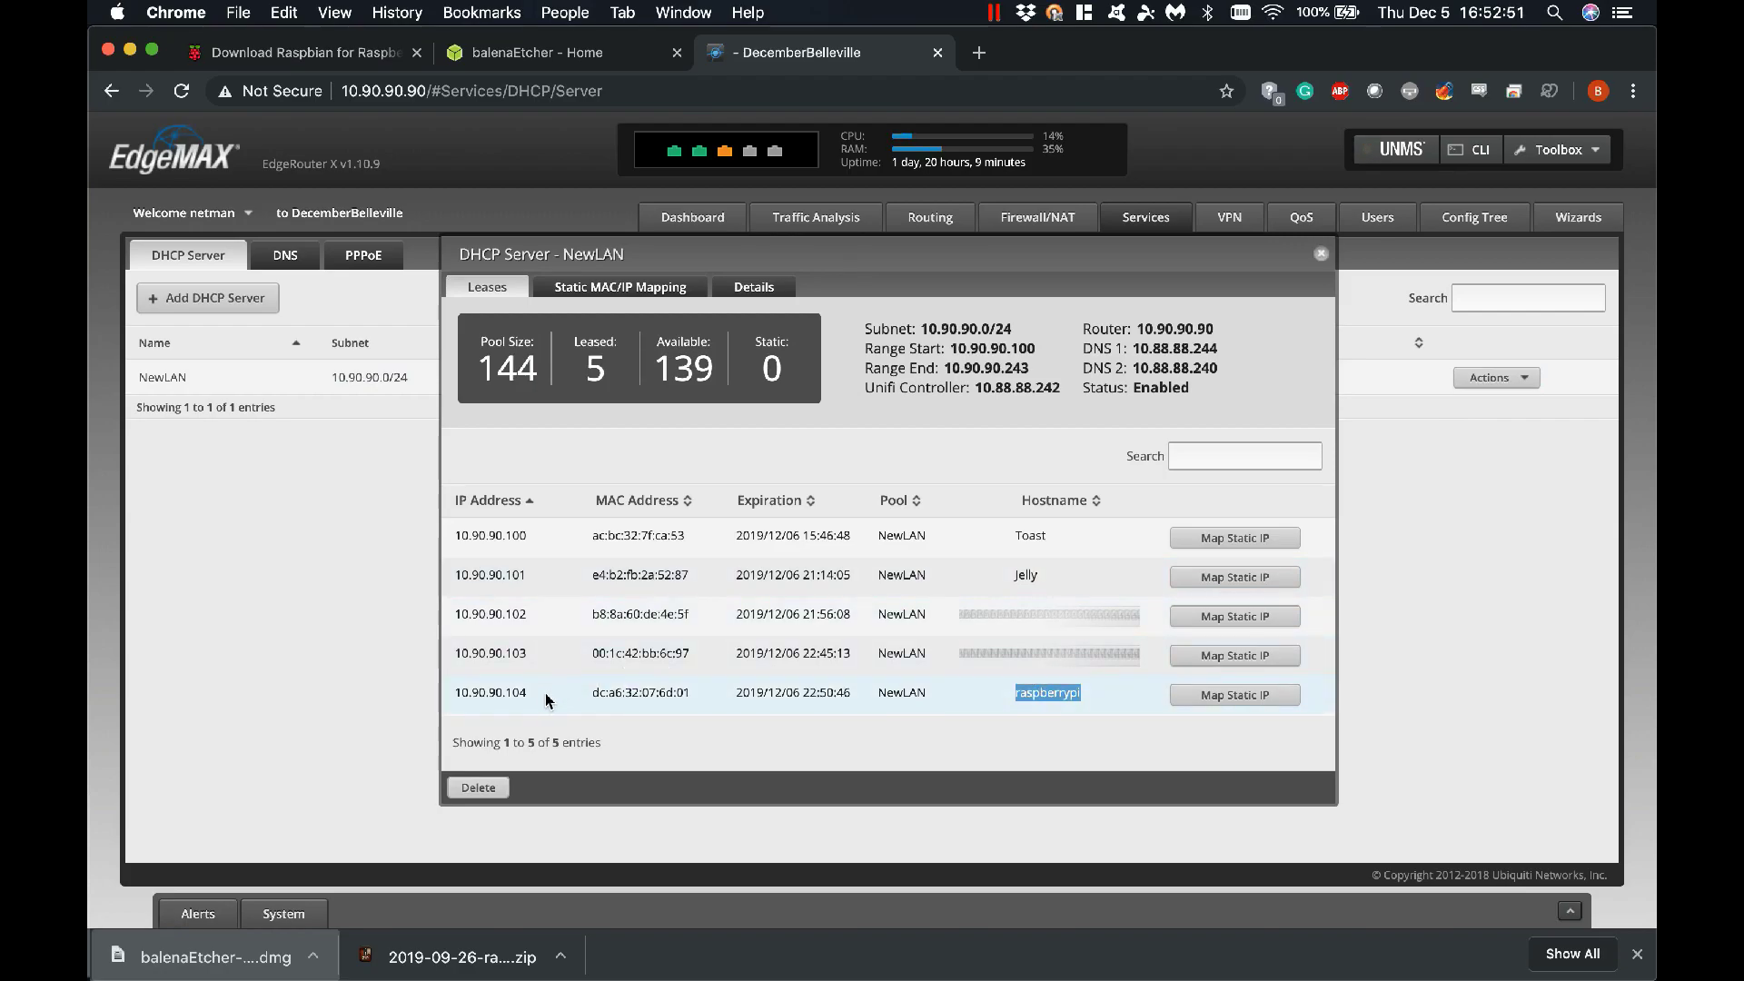
left_click_drag(536, 695, 449, 700)
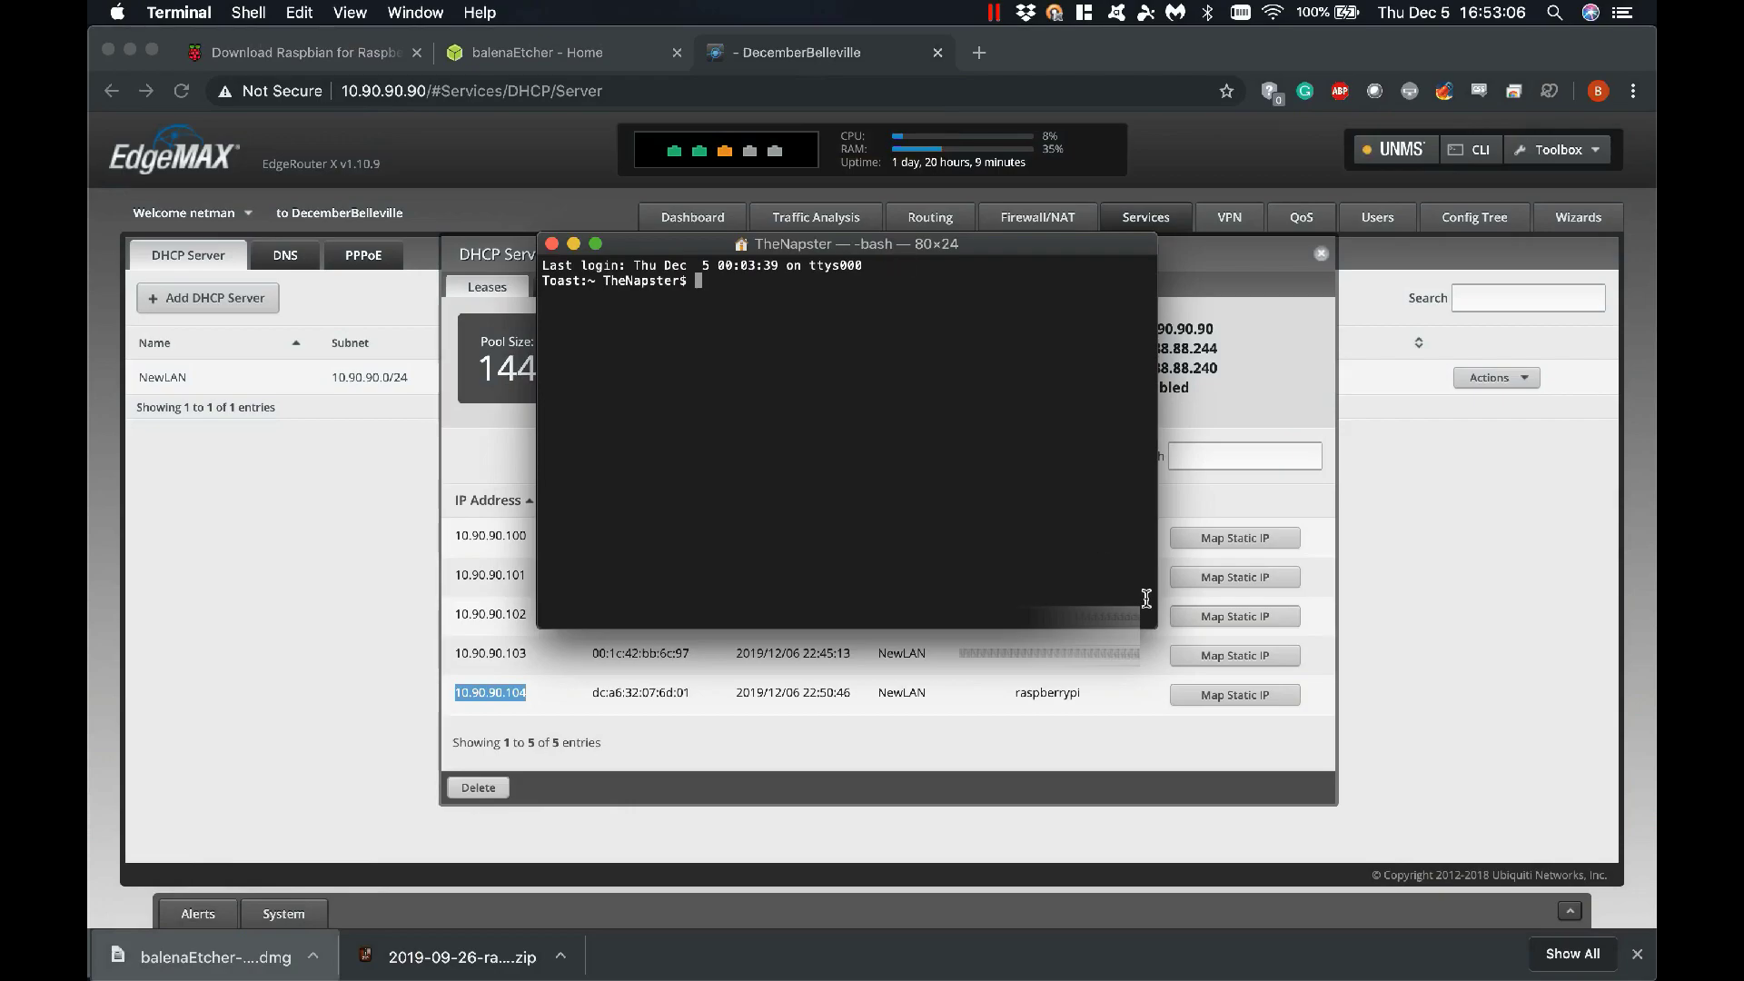
left_click_drag(1146, 618, 1351, 757)
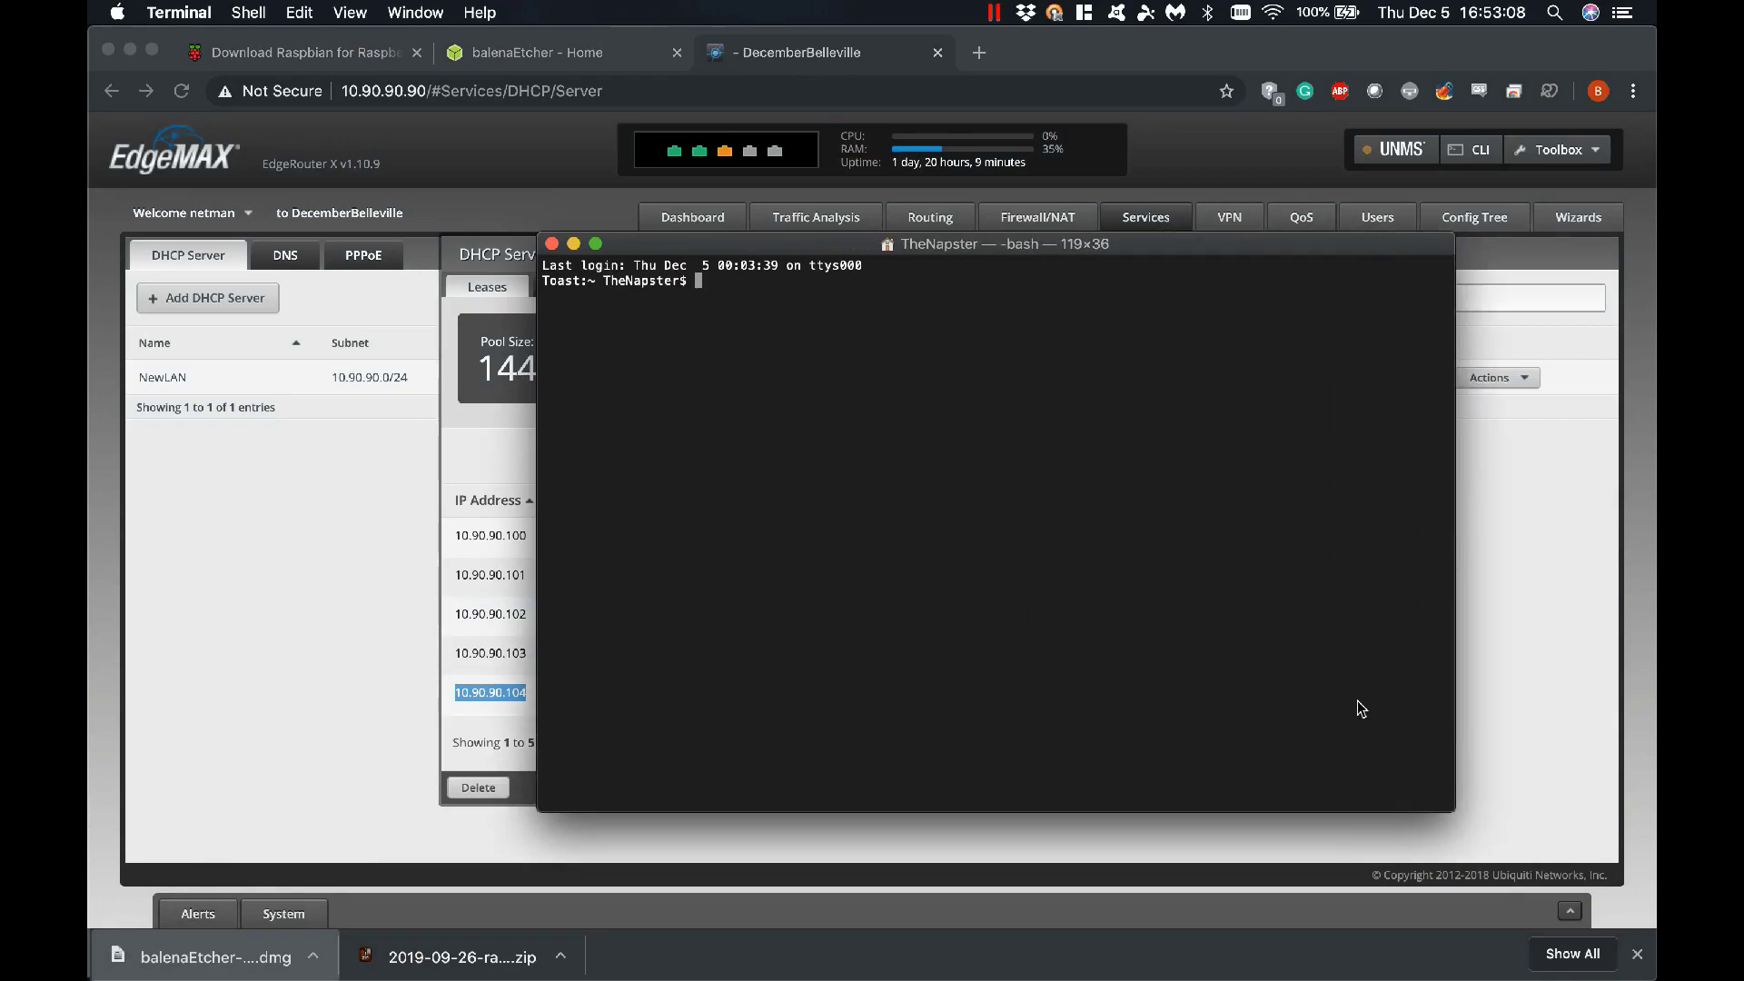
double_click(1076, 245)
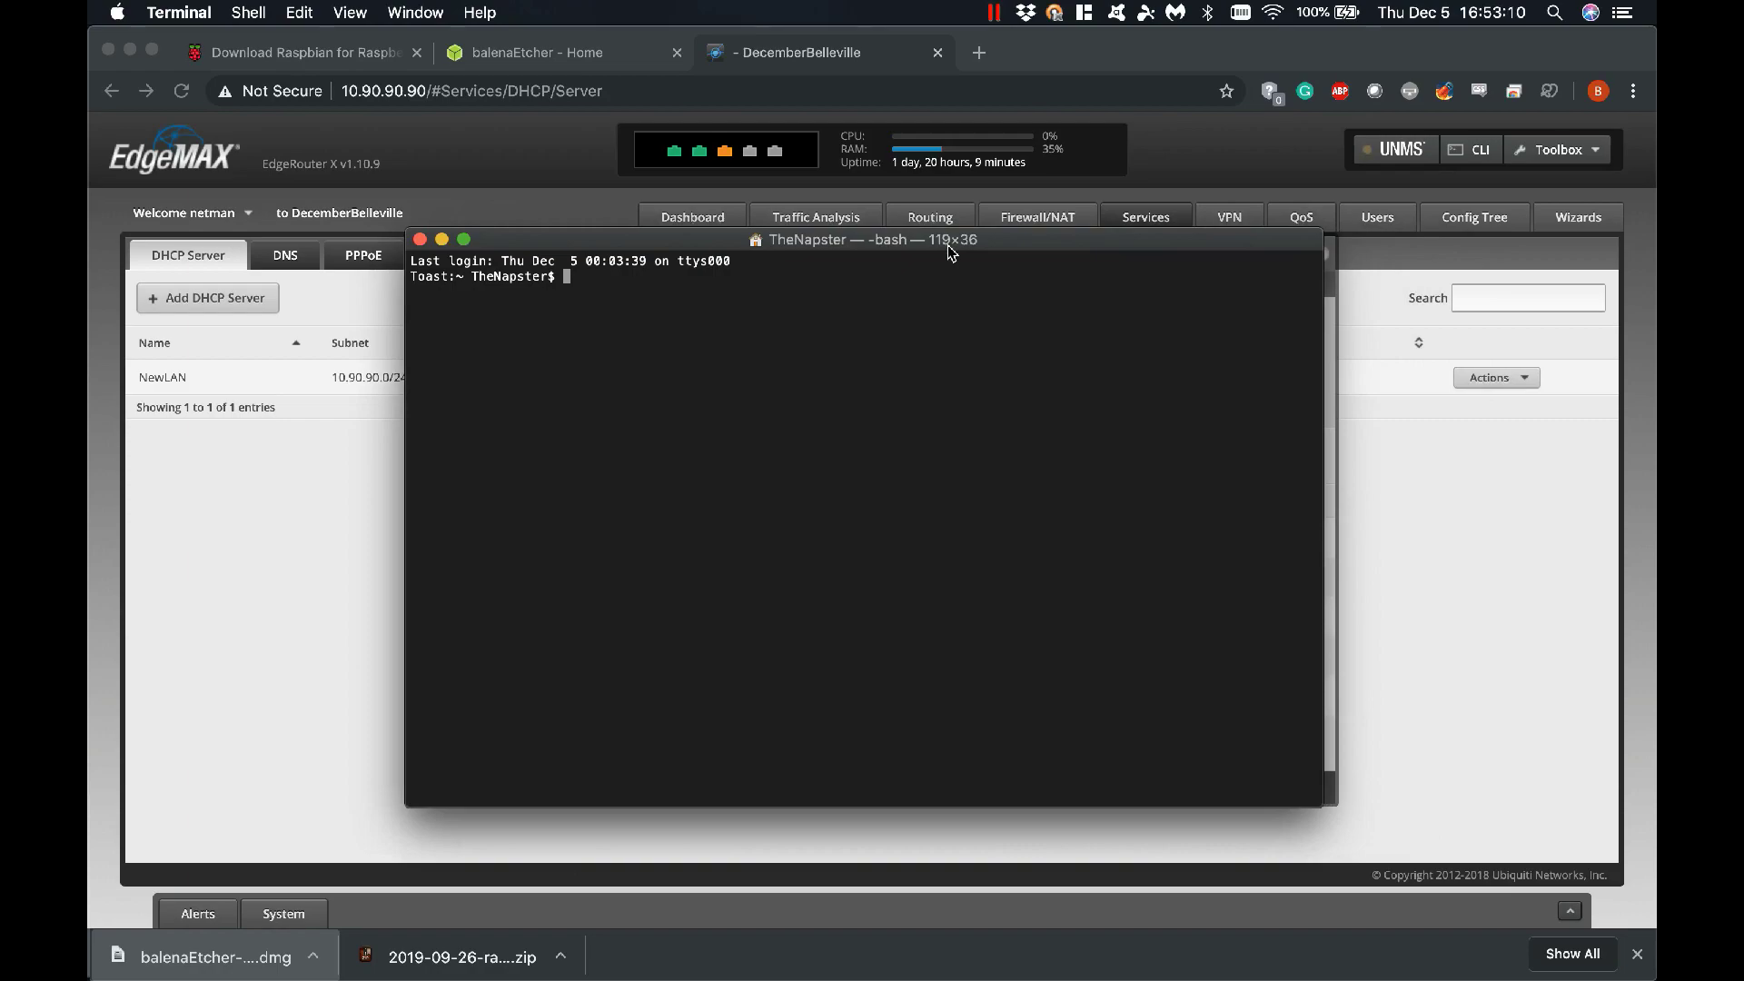
type("ssh")
type("pi@10.90.90.")
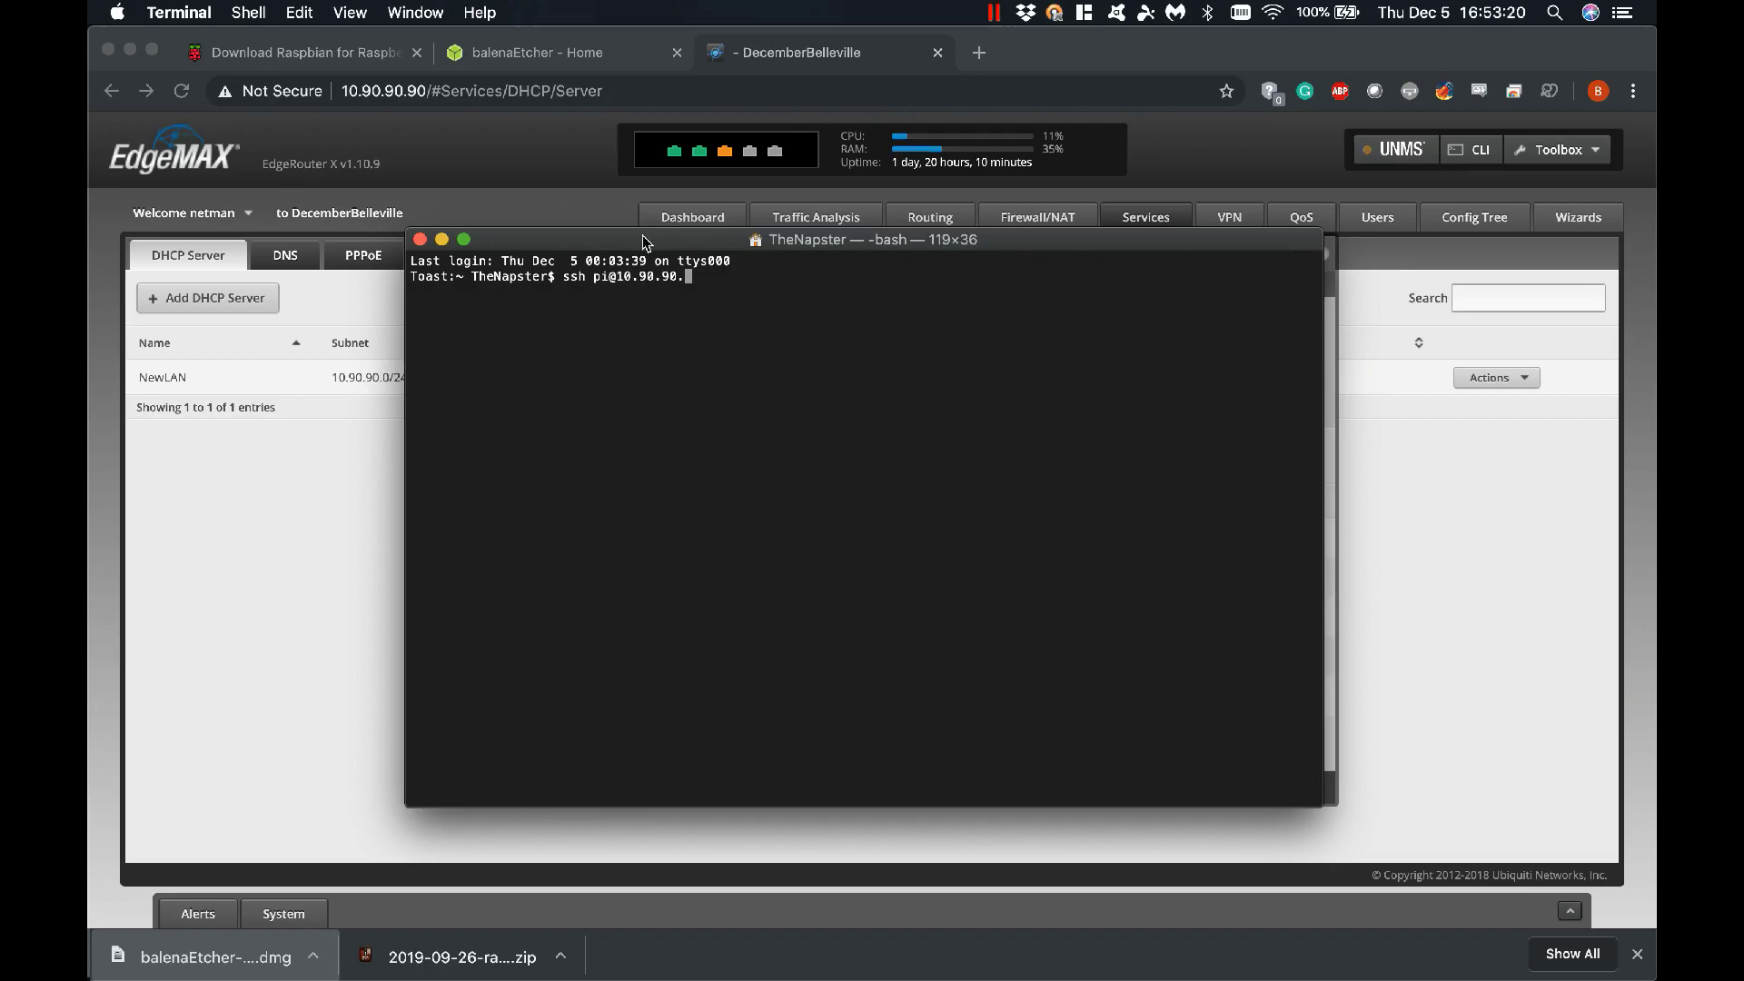
left_click_drag(647, 241, 795, 255)
type("104")
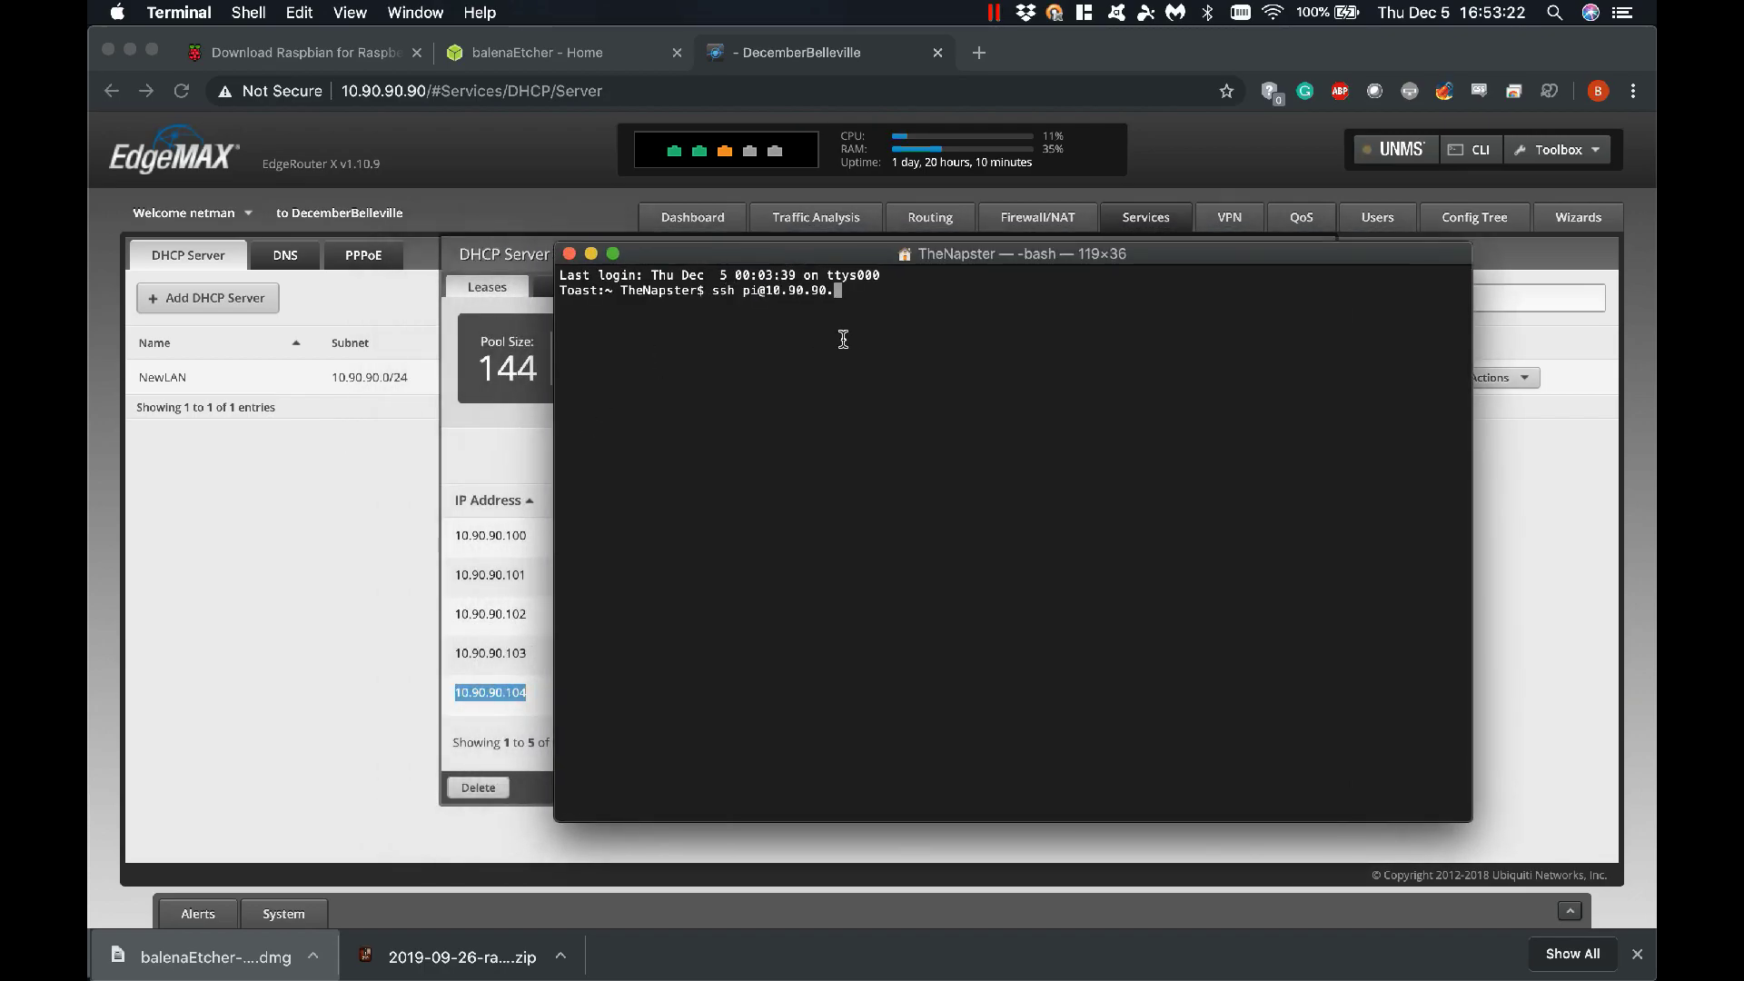
key("Return")
type("yes")
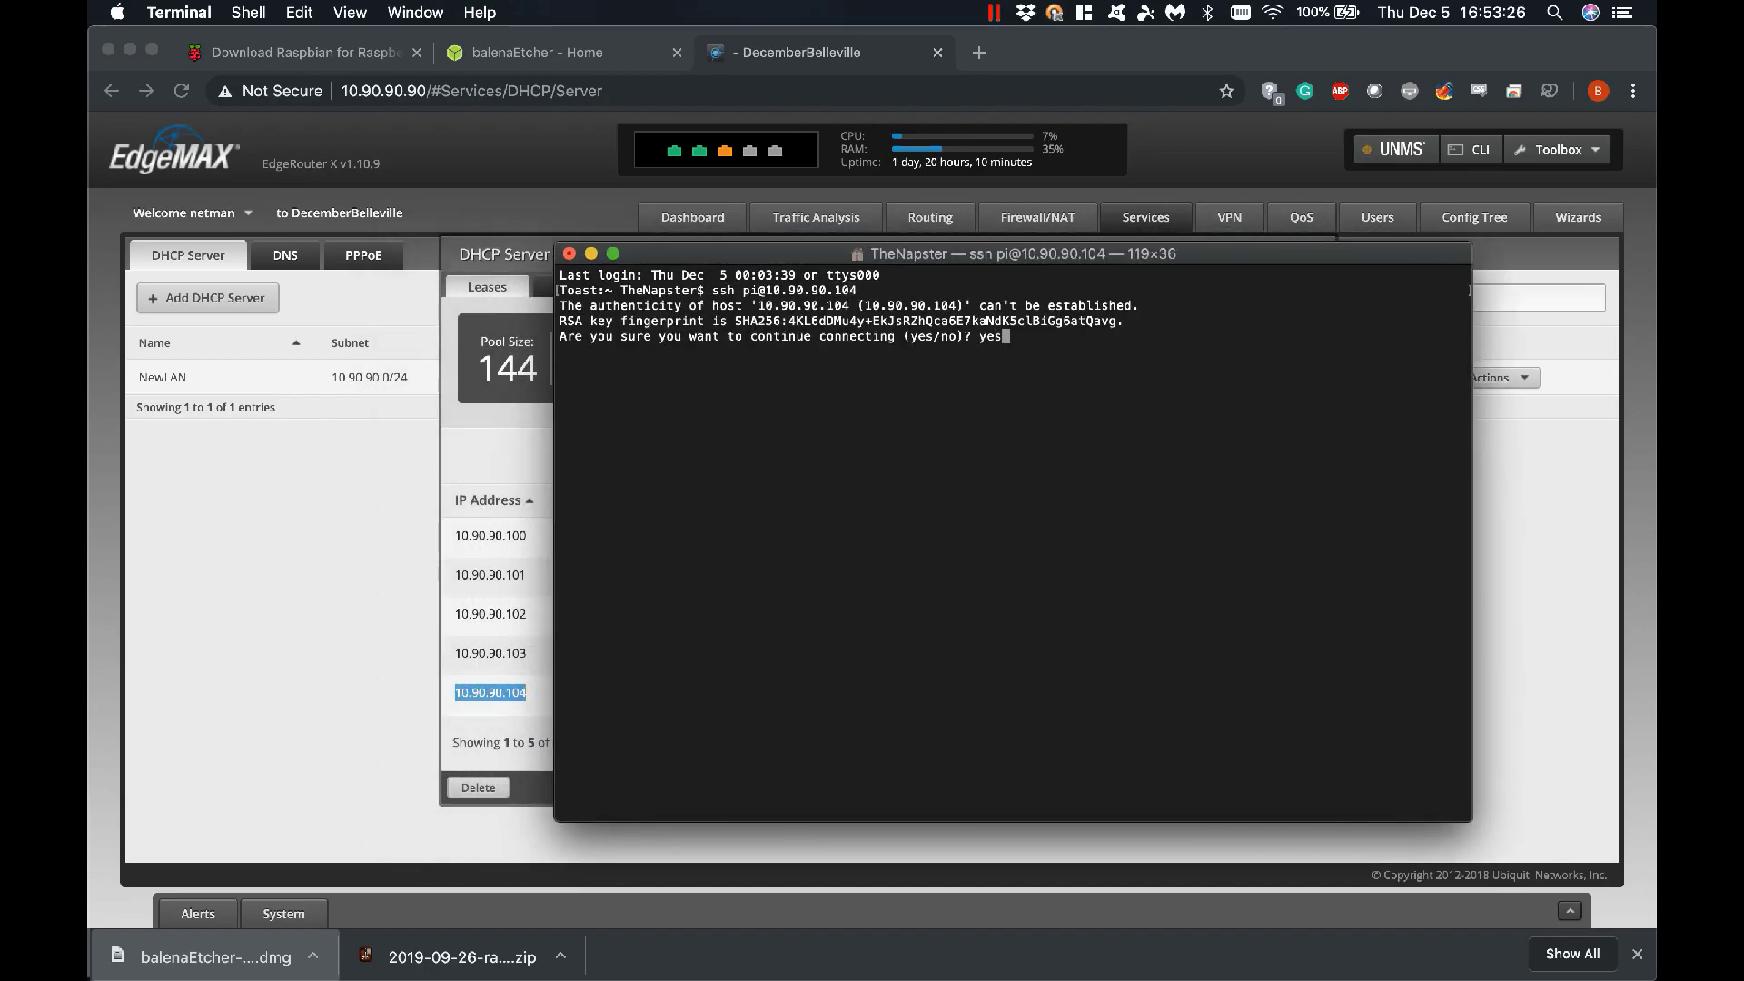
key("Return")
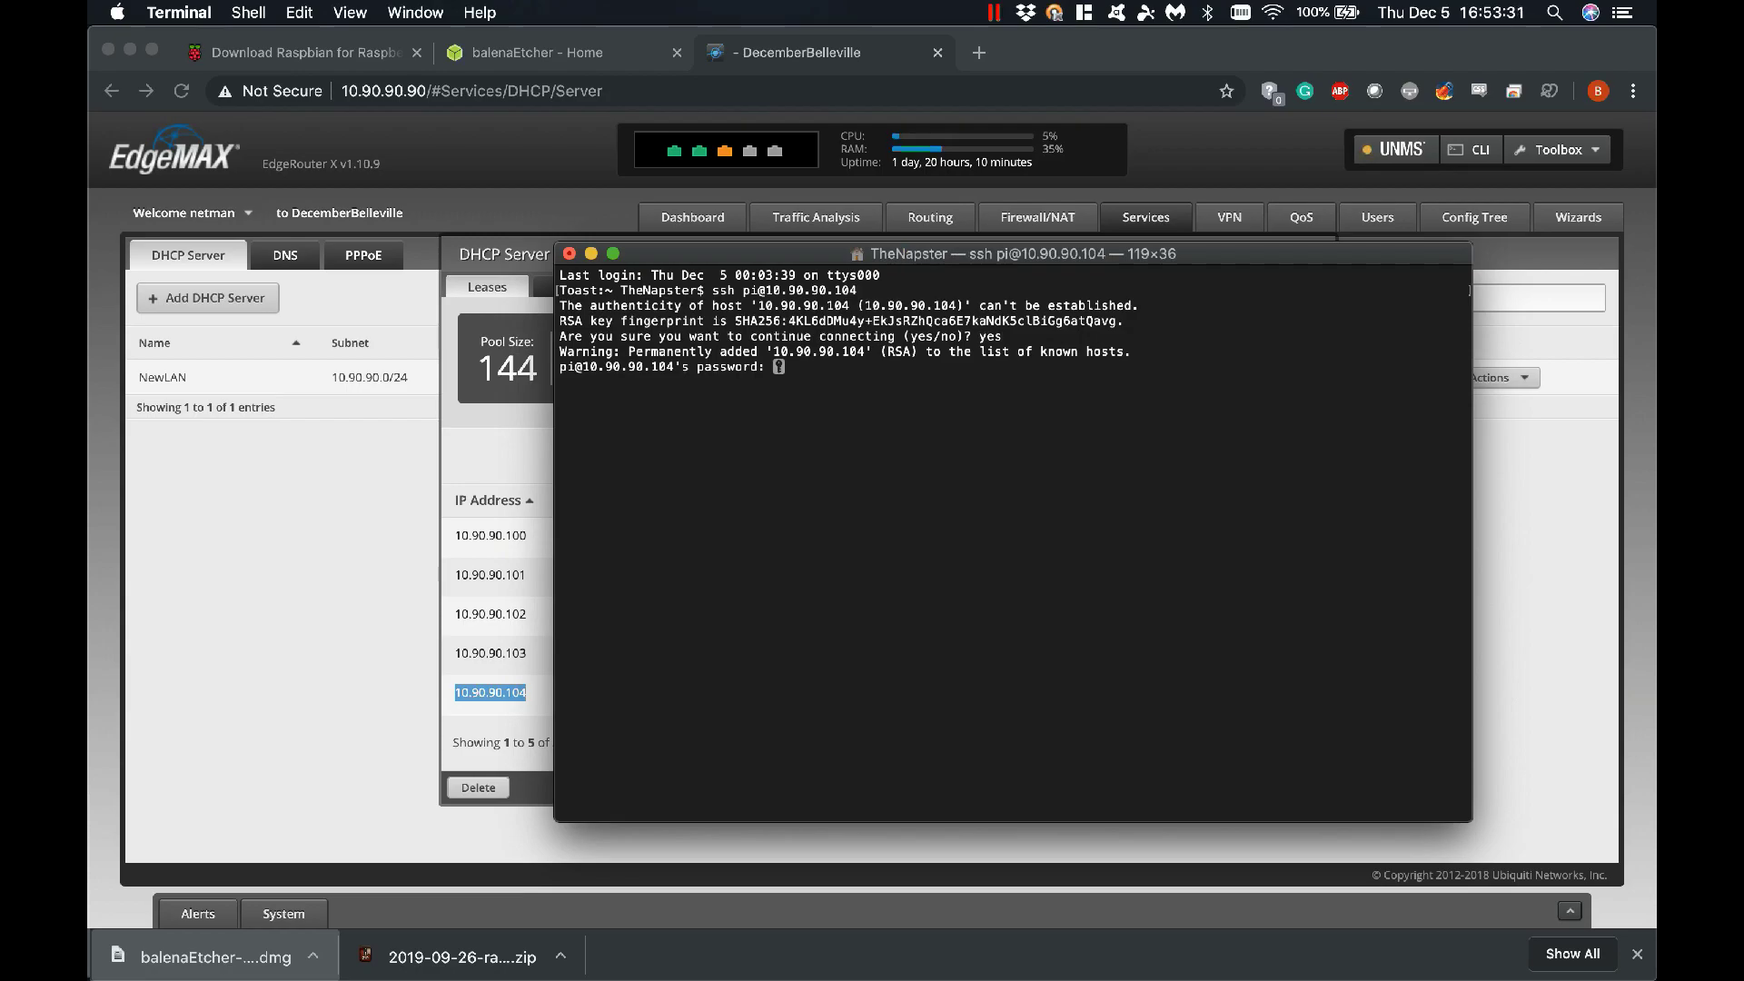
key("Return")
key("Return")
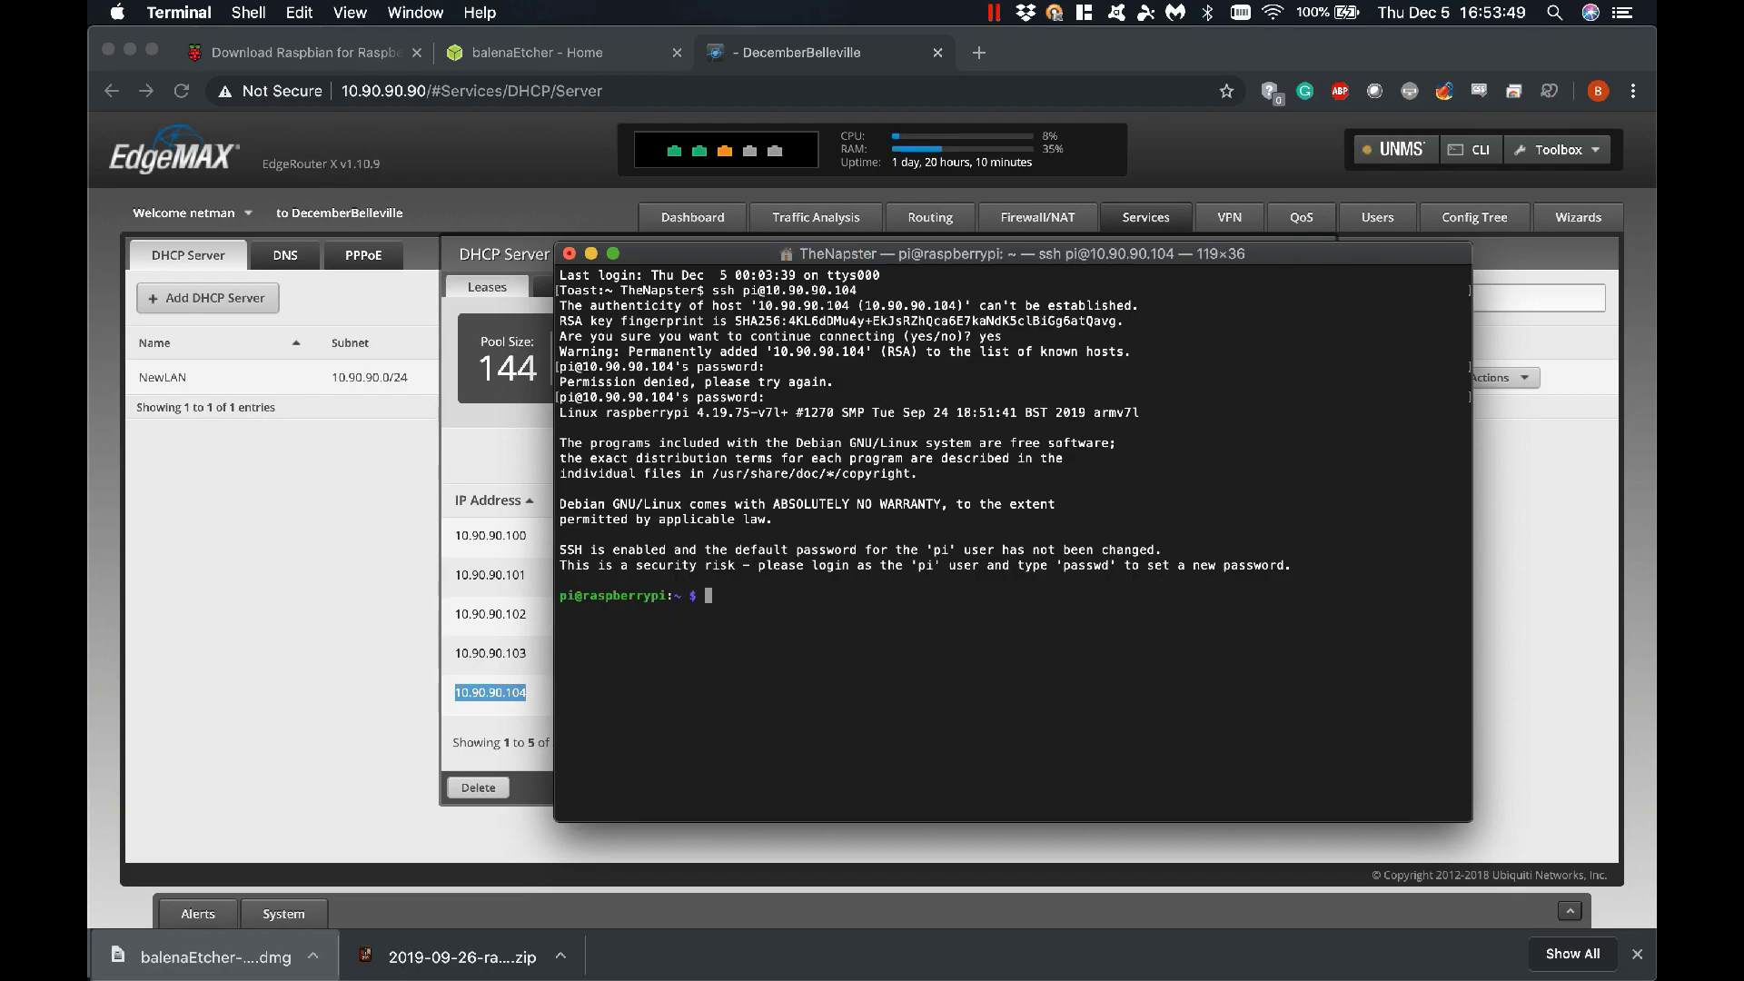
Run ifconfig on the Pi and highlight eth0's address 10.90.90.104
type("ifconfig")
key("Return")
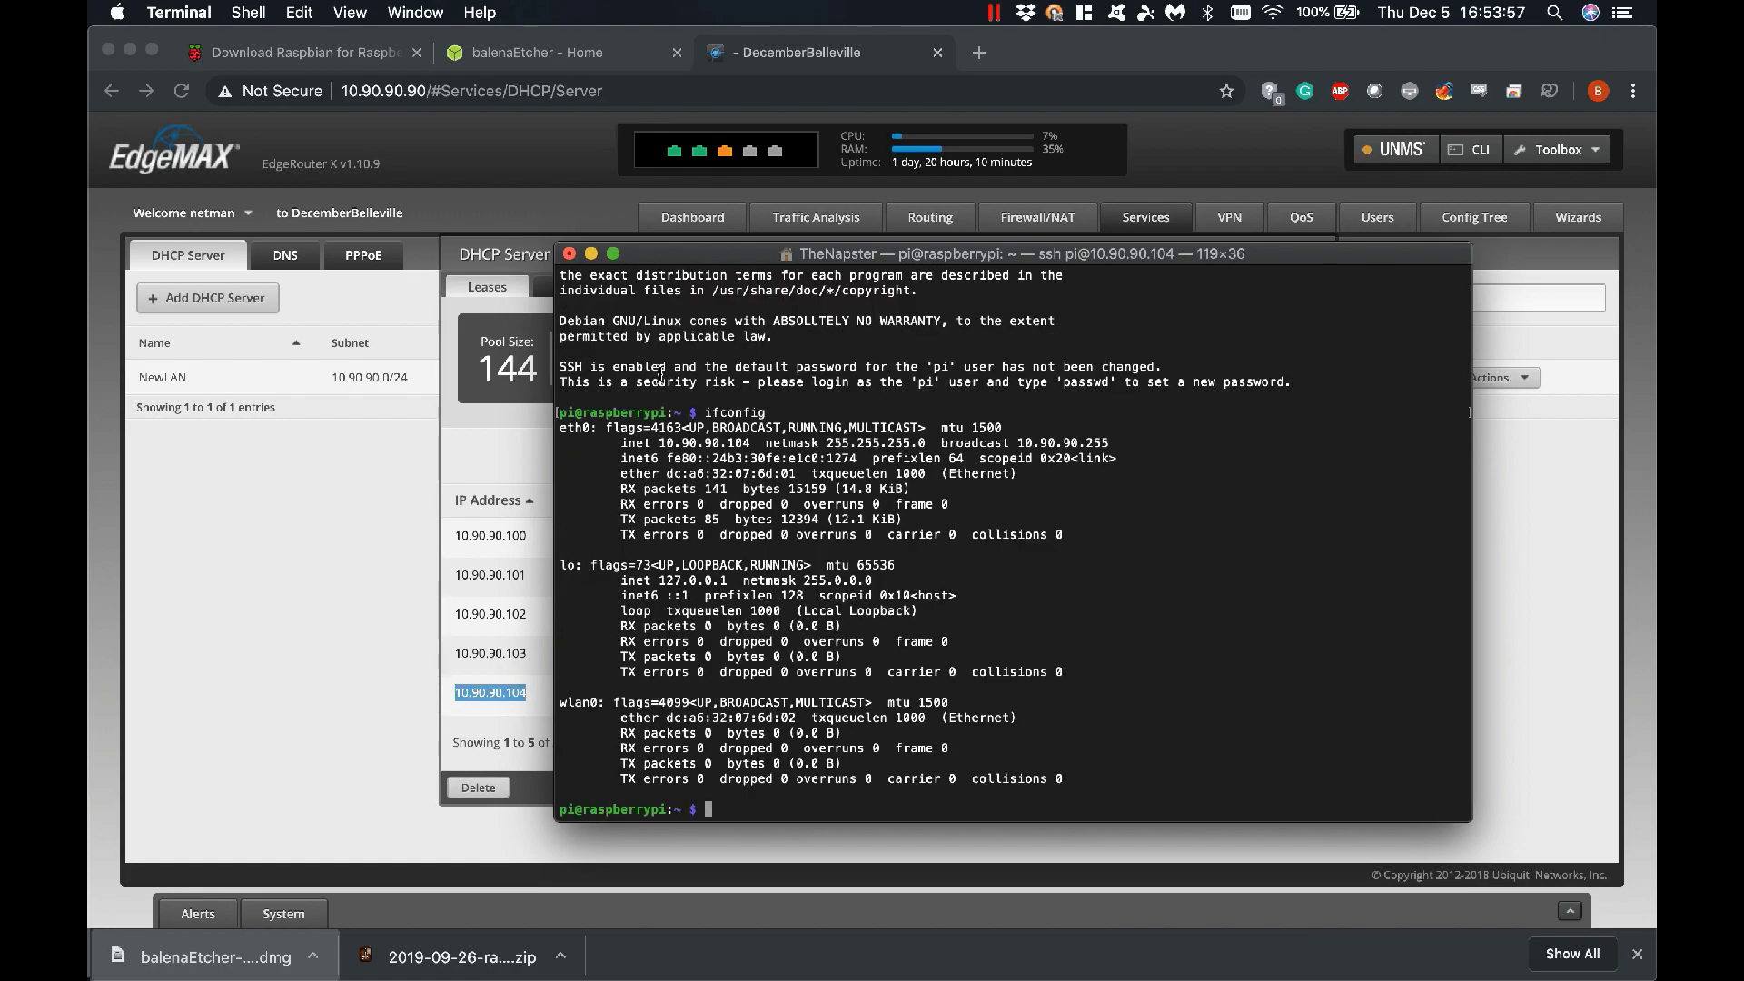
left_click_drag(652, 444, 764, 444)
Run sudo raspi-config and enable the SSH server via 5 Interfacing Options > P2 SSH
type("sudo raspi-config")
key("Return")
key("Down")
key("Down")
key("Down")
key("Down")
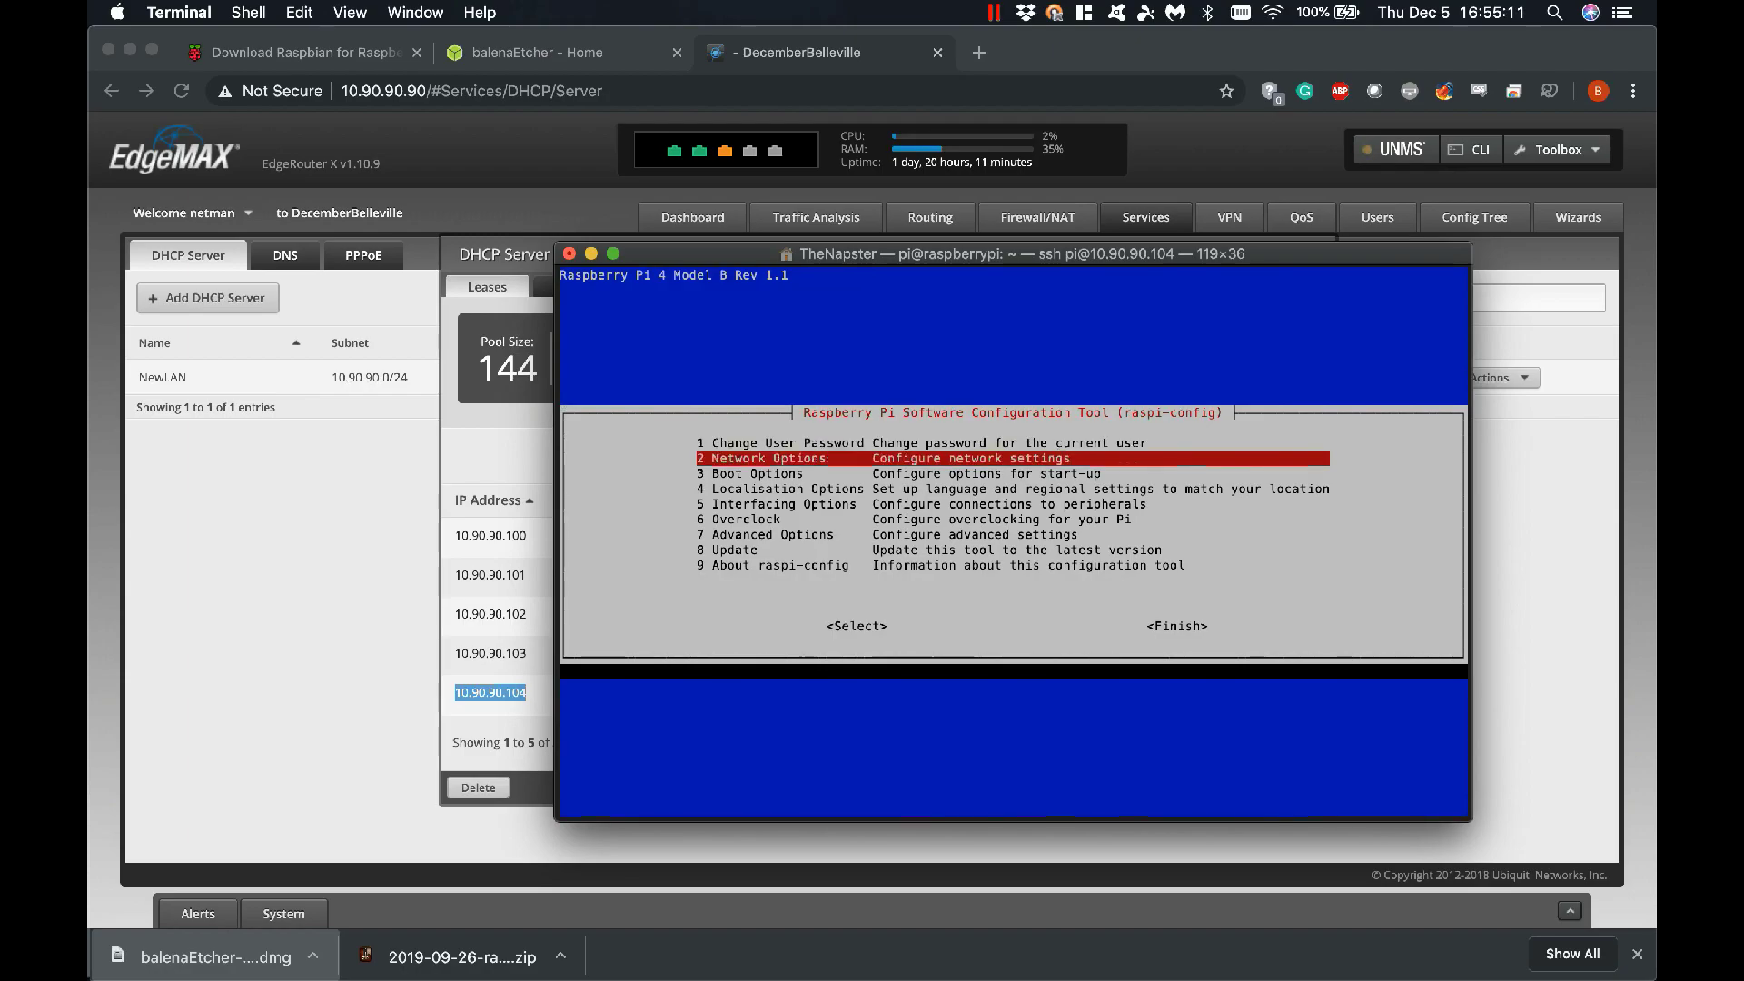
key("Return")
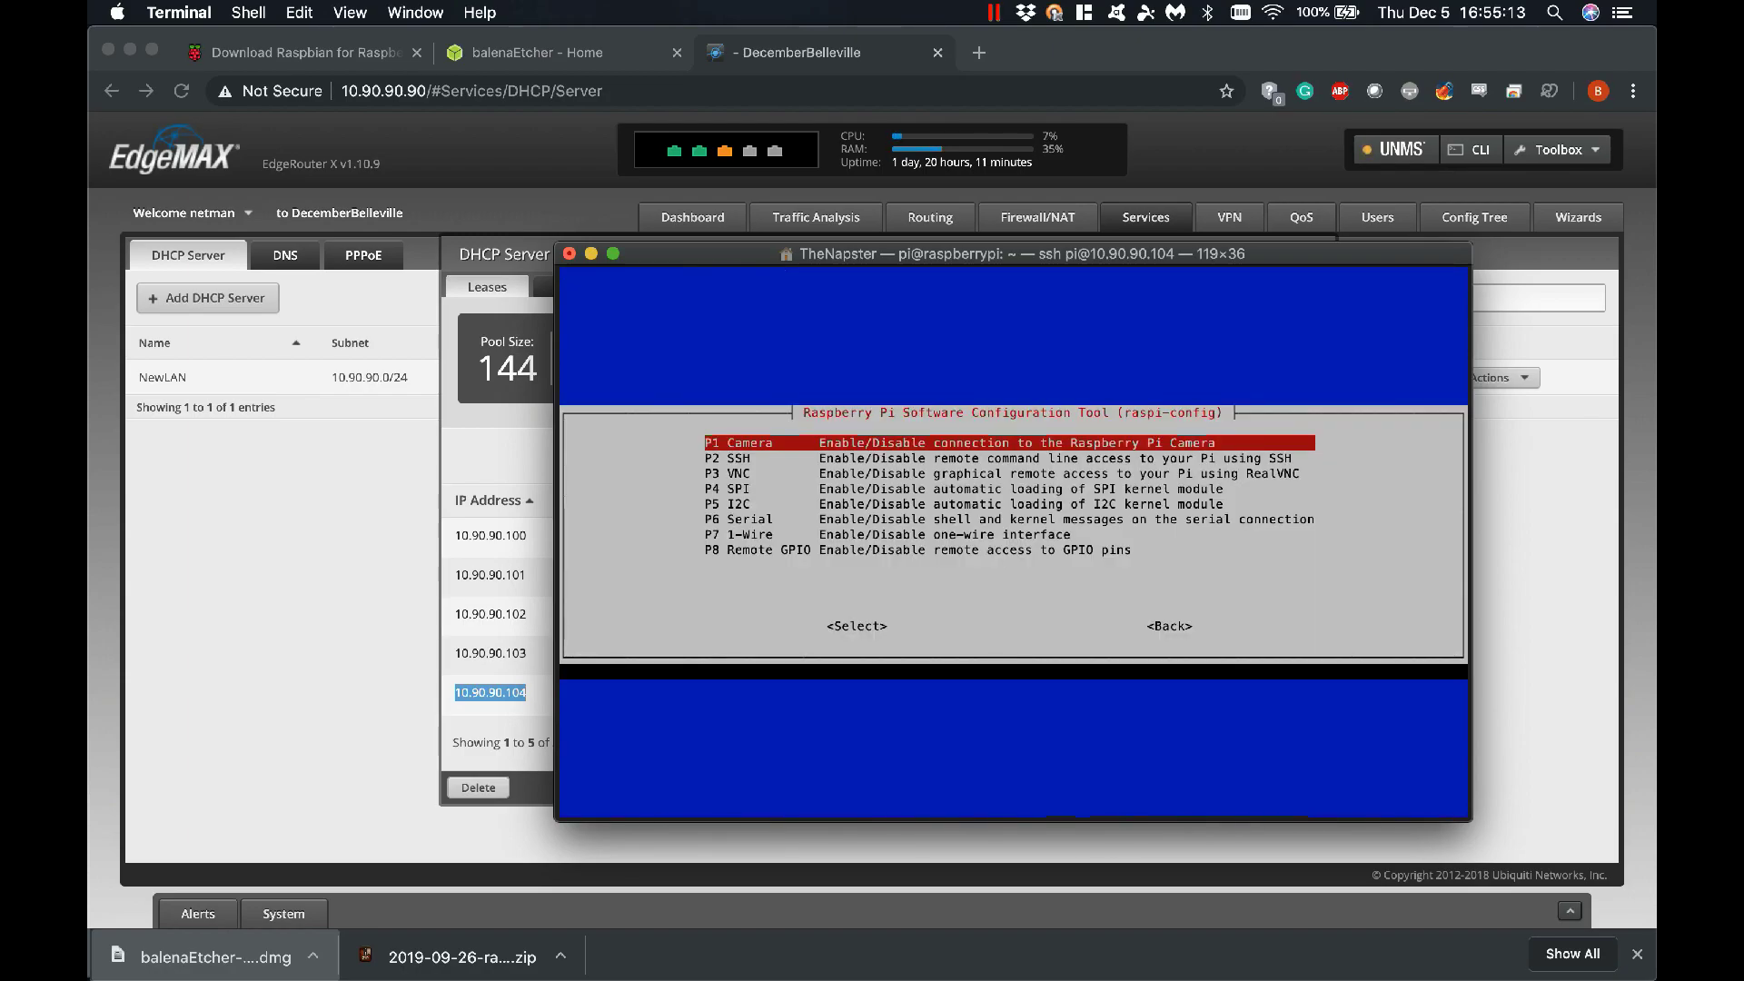
key("Down")
key("Return")
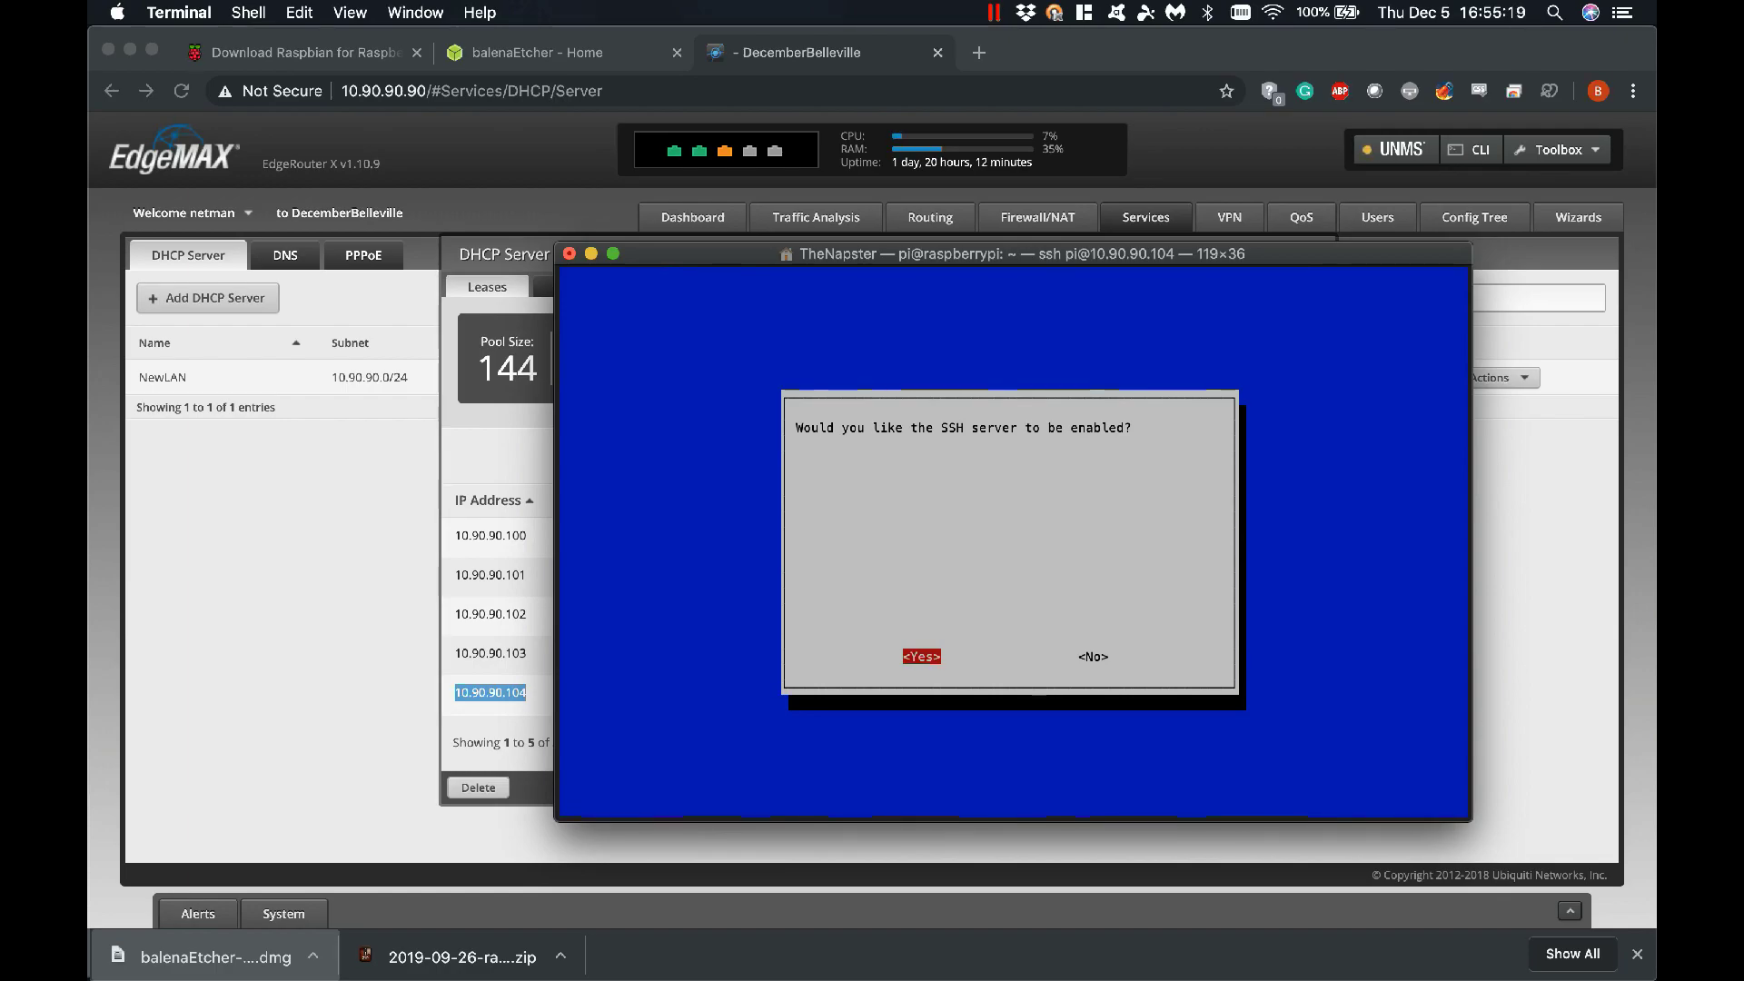
key("Return")
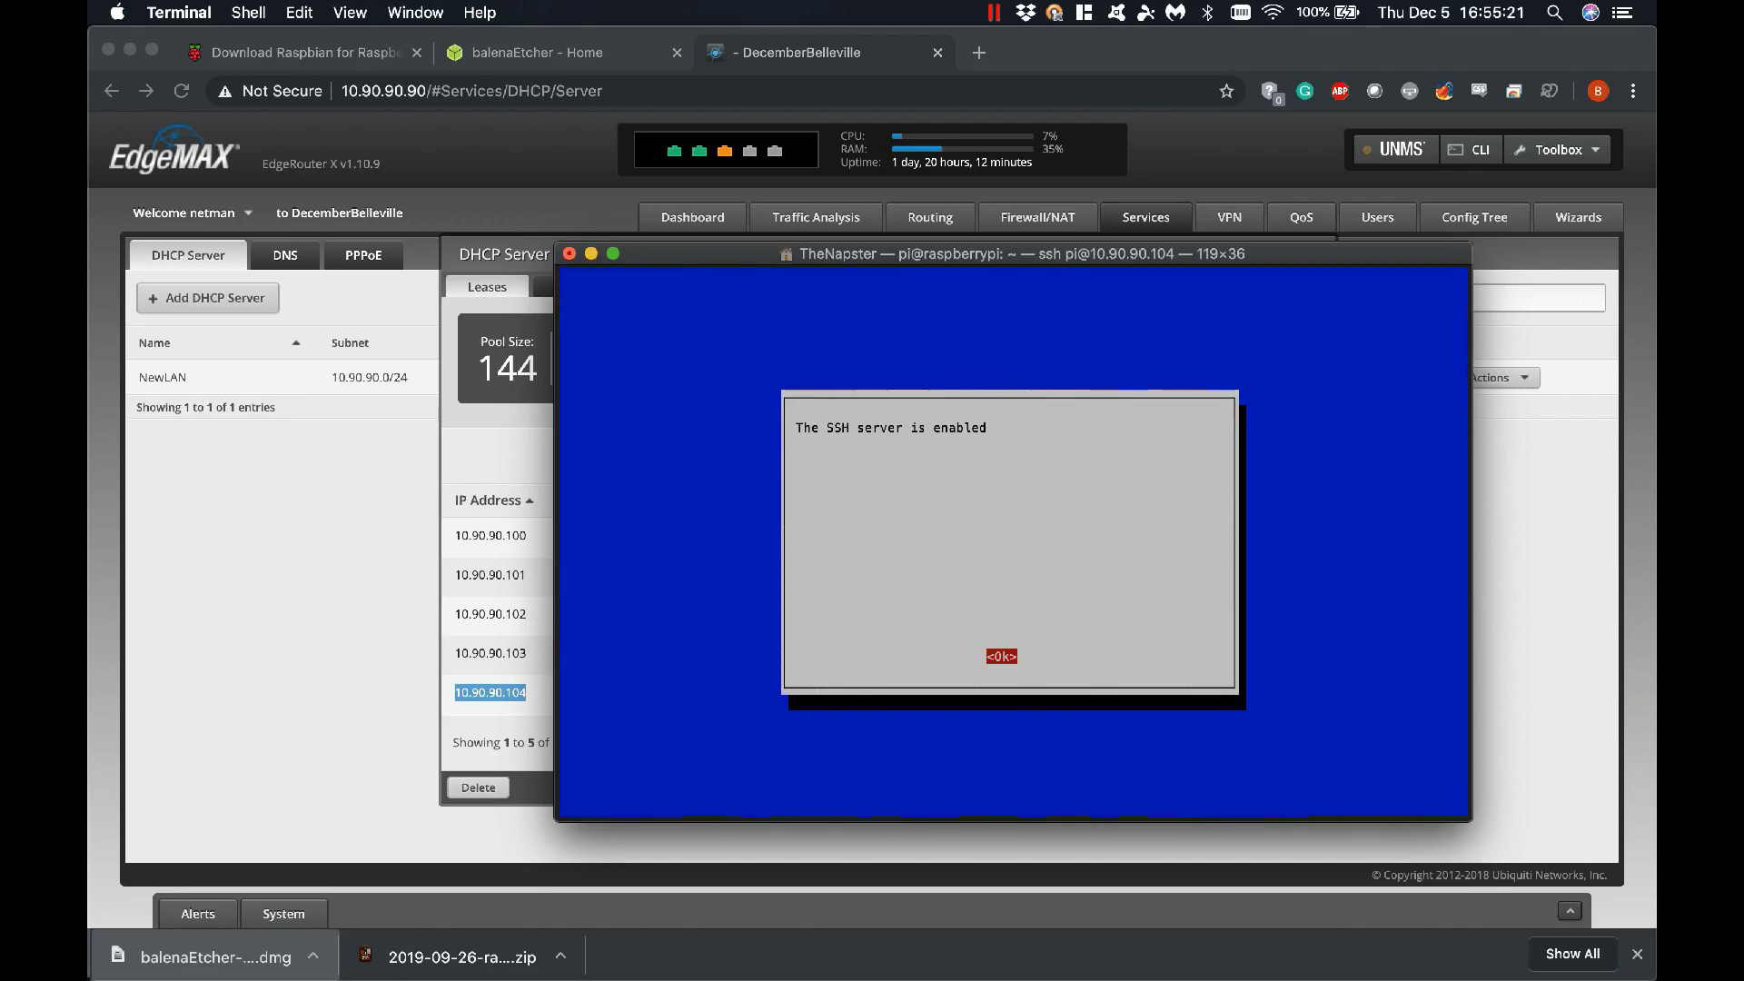
key("Return")
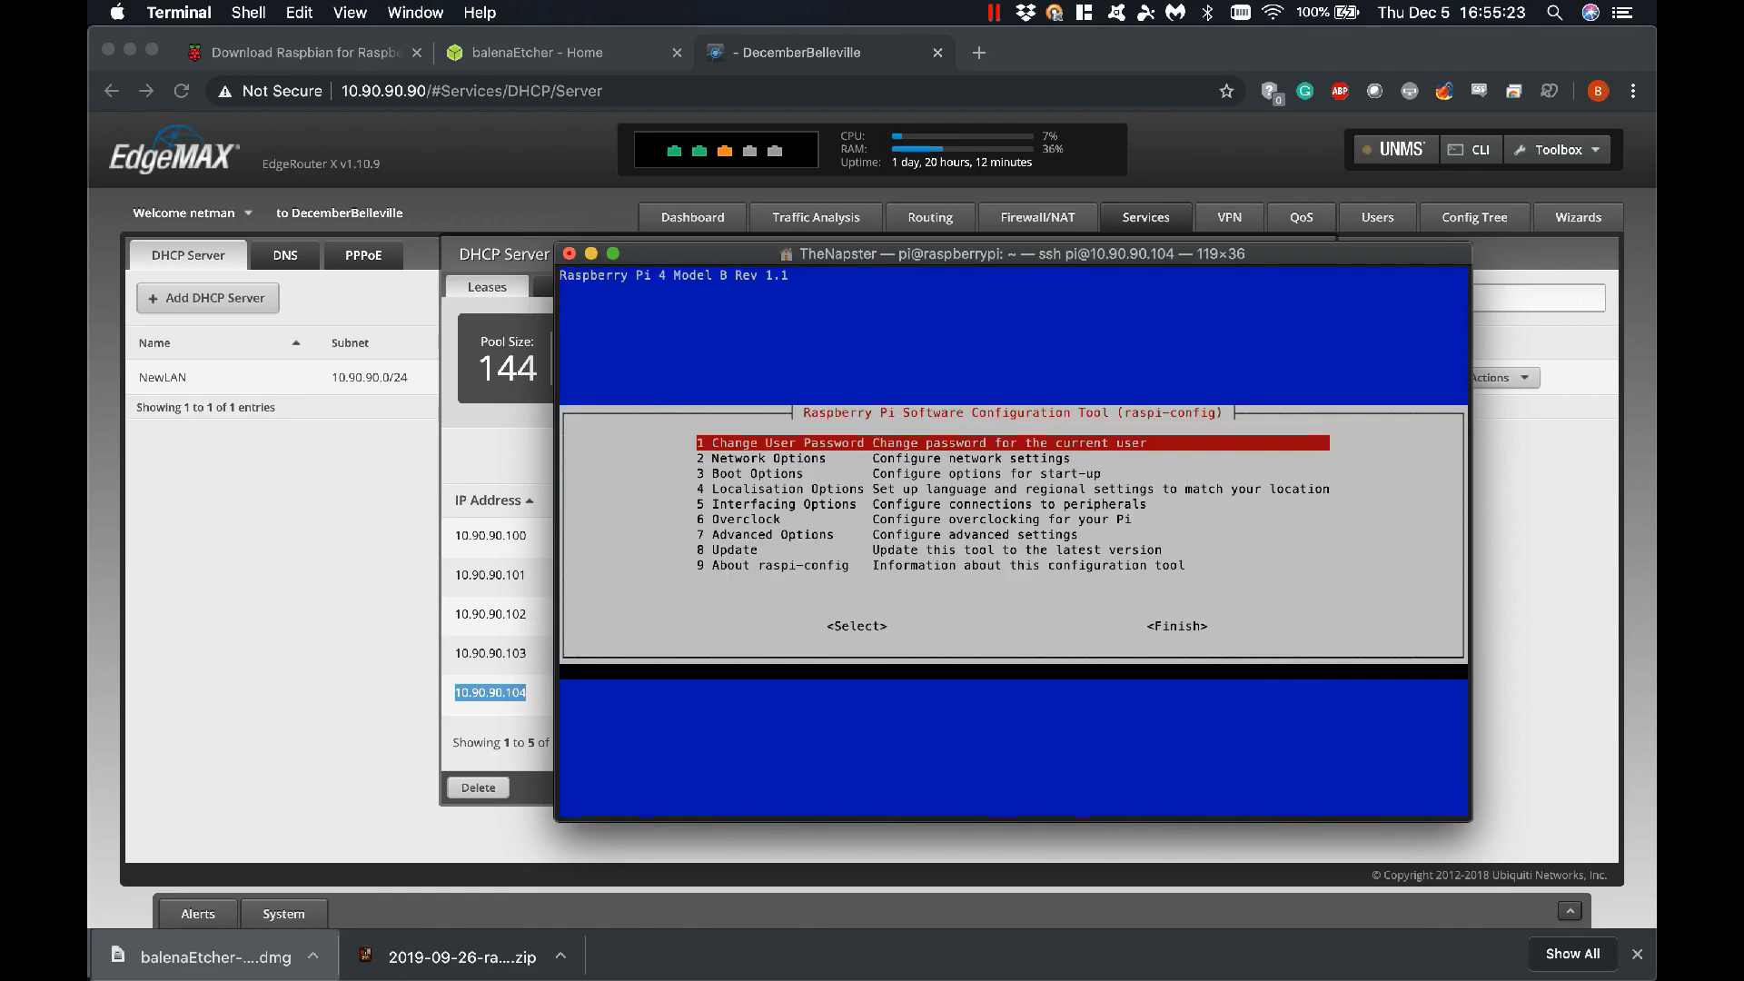
key("Down")
key("Down")
key("Down")
key("Down")
key("Down")
key("Down")
key("Down")
key("Down")
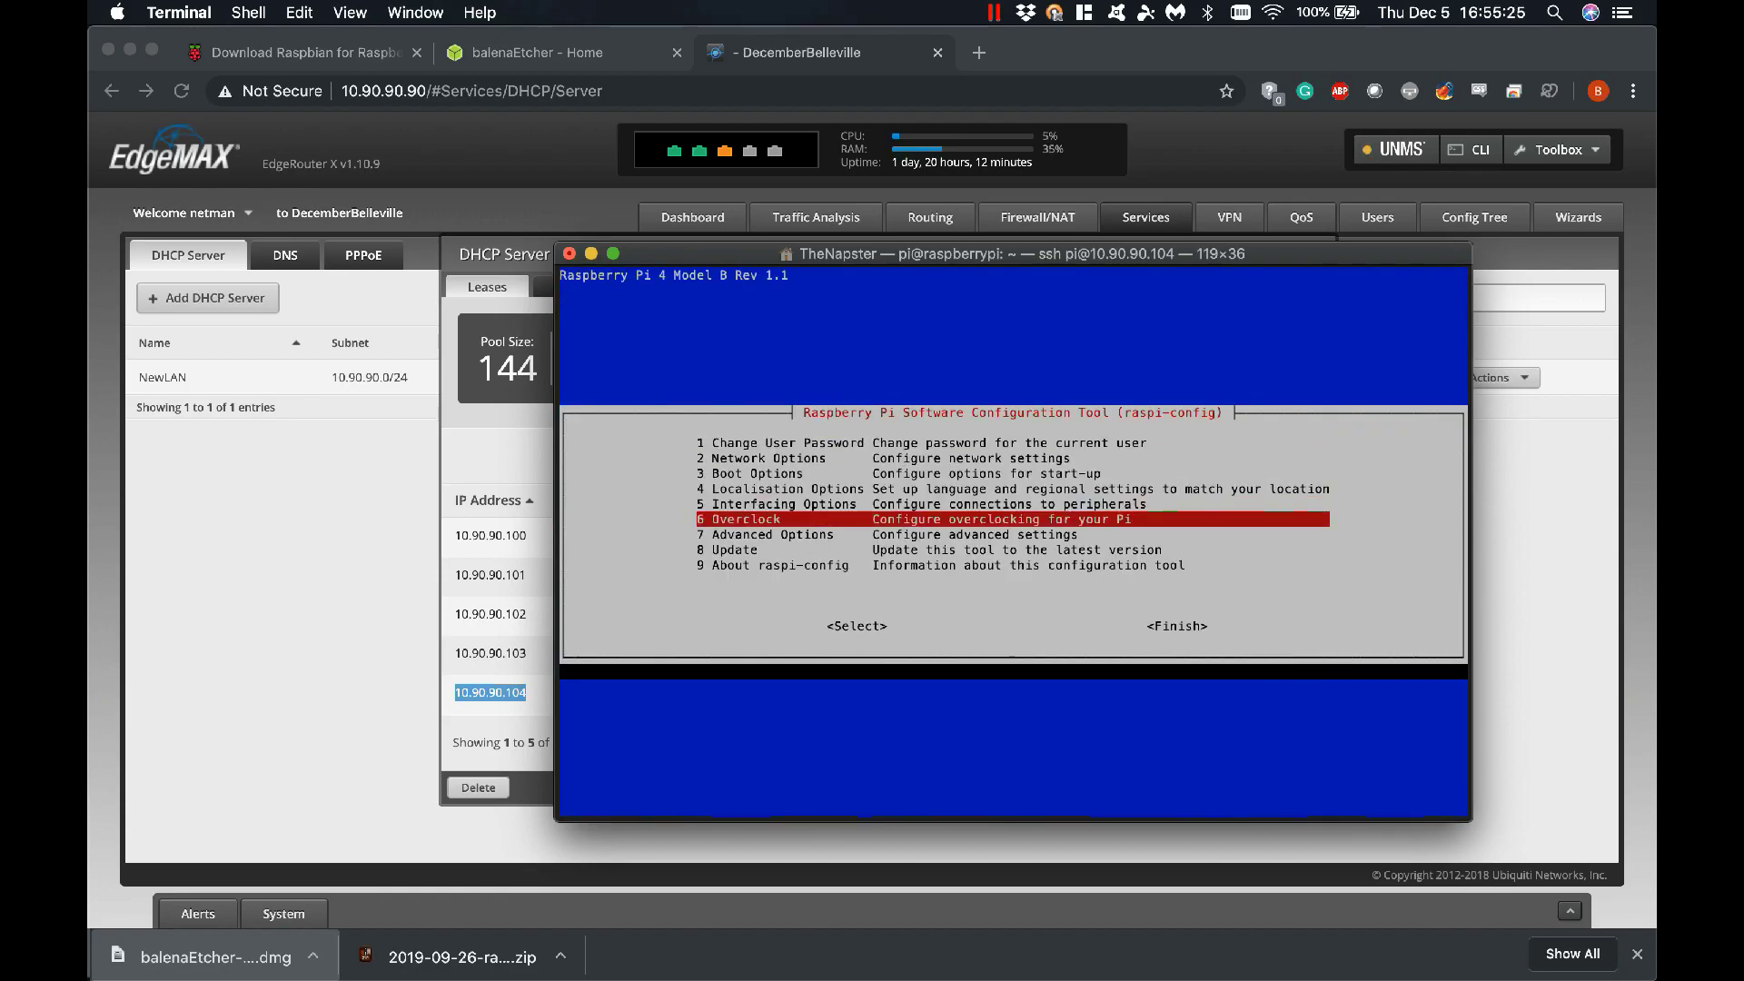